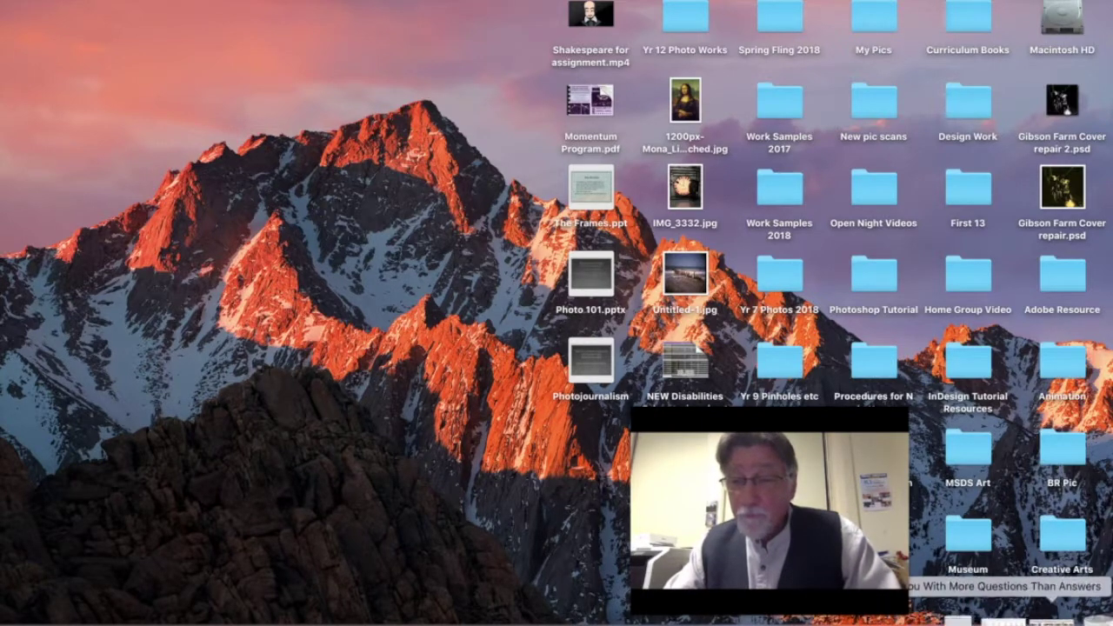
Restore the minimised Safari window and look through the chimera examples in the PetaPixel article "Photoshop Chimeras: Fantasy Creatures Created by Splicing Photos"
{"action": "left_click", "coordinate": [1026, 619]}
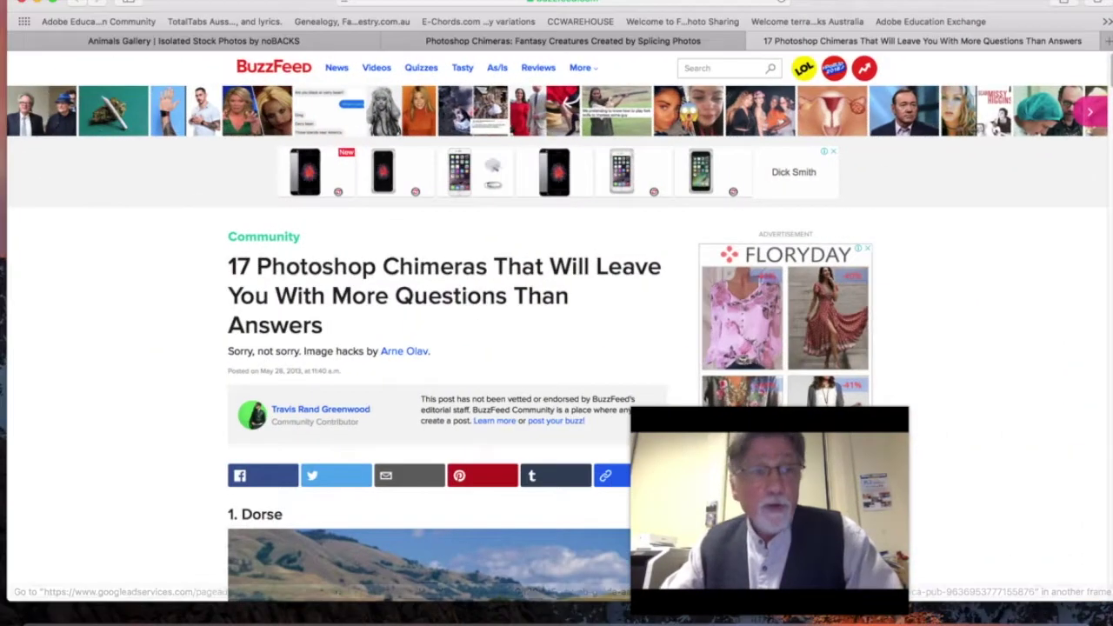
{"action": "left_click", "coordinate": [443, 43]}
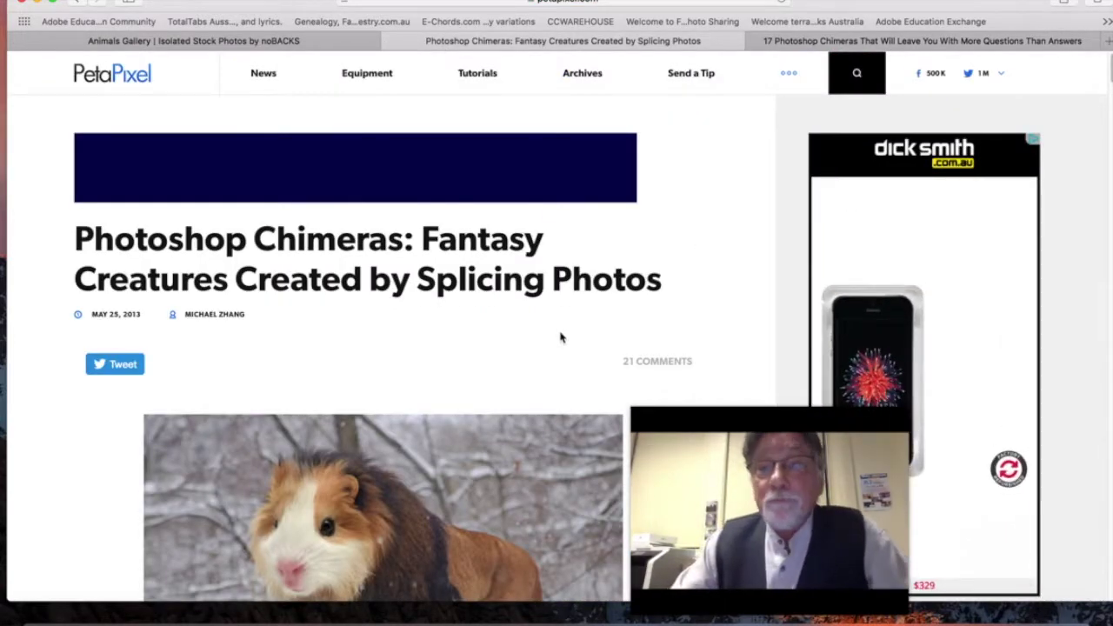
{"action": "scroll", "coordinate": [561, 337], "scroll_direction": "down", "scroll_amount": 5}
{"action": "scroll", "coordinate": [564, 338], "scroll_direction": "down", "scroll_amount": 3}
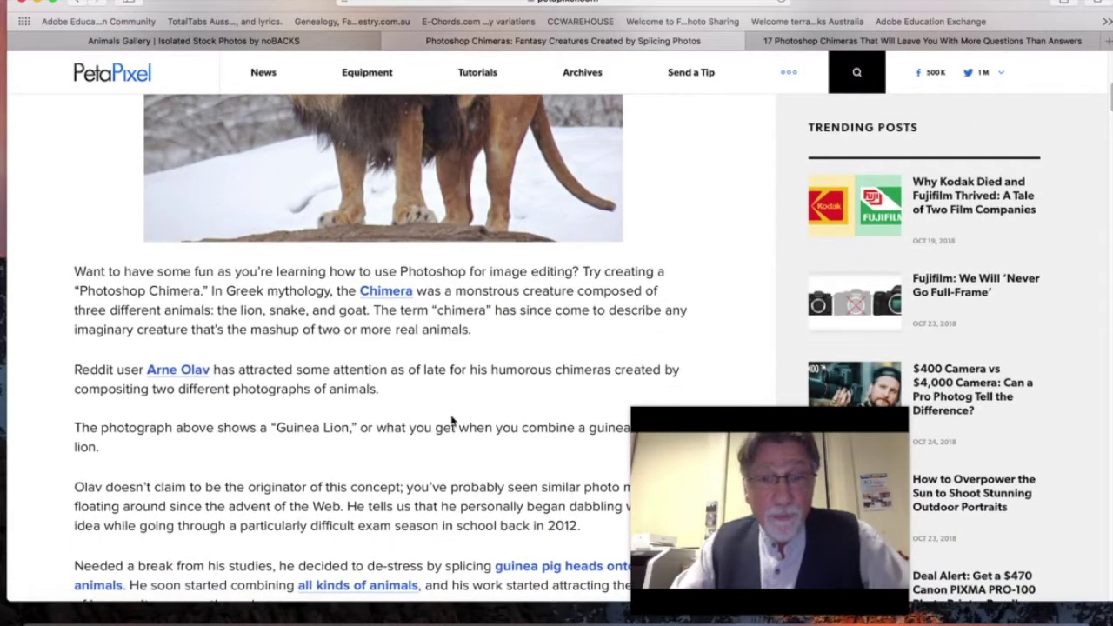
{"action": "scroll", "coordinate": [450, 418], "scroll_direction": "down", "scroll_amount": 1}
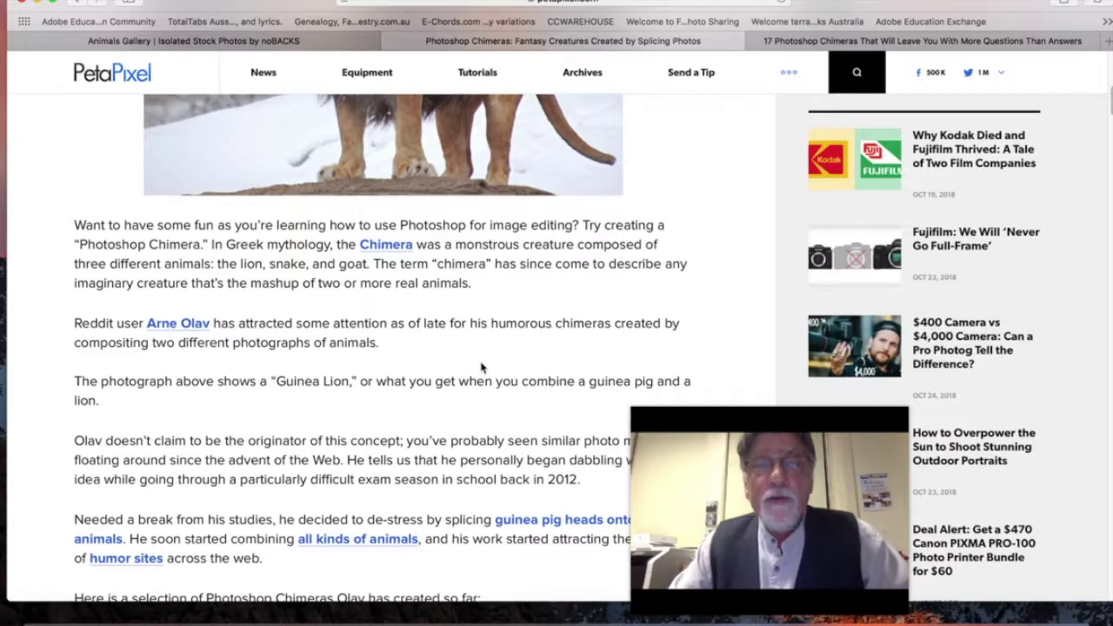
{"action": "scroll", "coordinate": [482, 367], "scroll_direction": "down", "scroll_amount": 6}
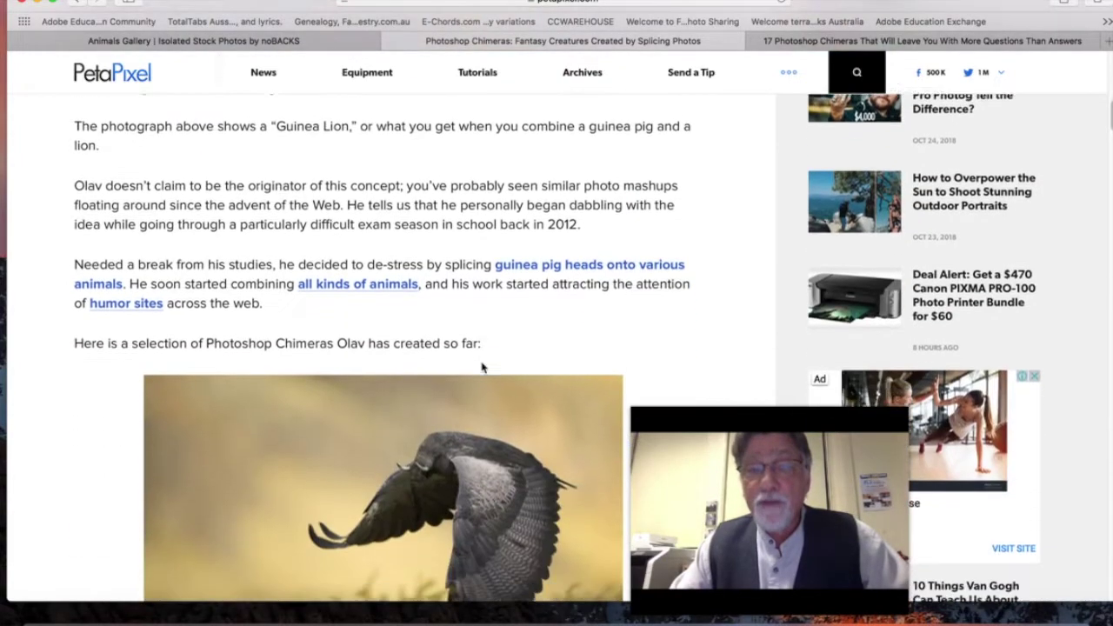
{"action": "scroll", "coordinate": [482, 367], "scroll_direction": "down", "scroll_amount": 20}
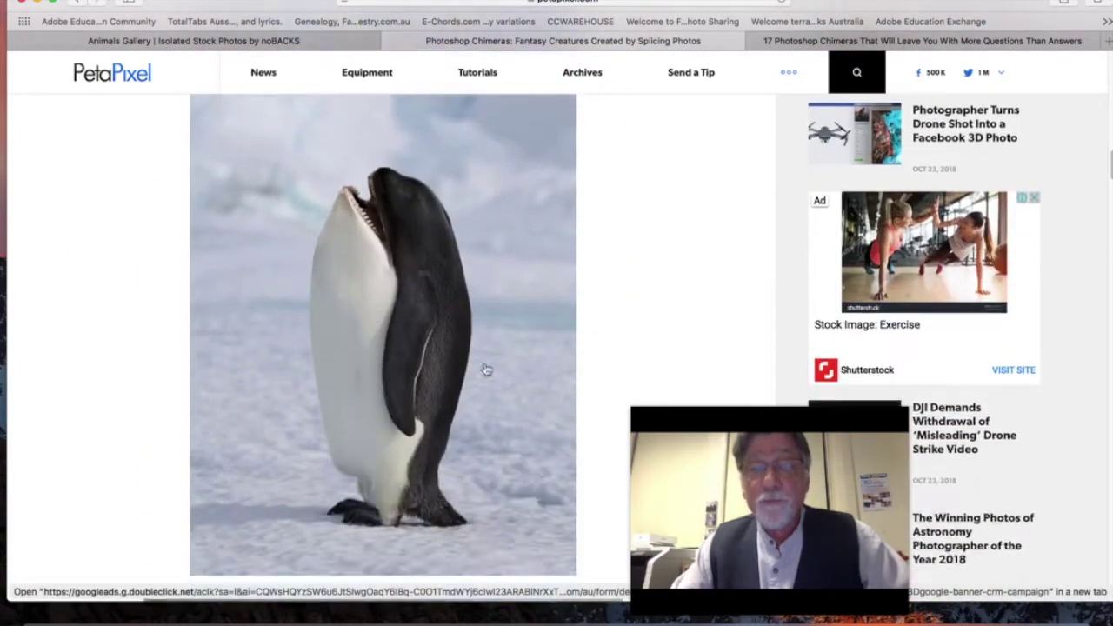
{"action": "scroll", "coordinate": [487, 369], "scroll_direction": "down", "scroll_amount": 3}
{"action": "scroll", "coordinate": [483, 367], "scroll_direction": "up", "scroll_amount": 10}
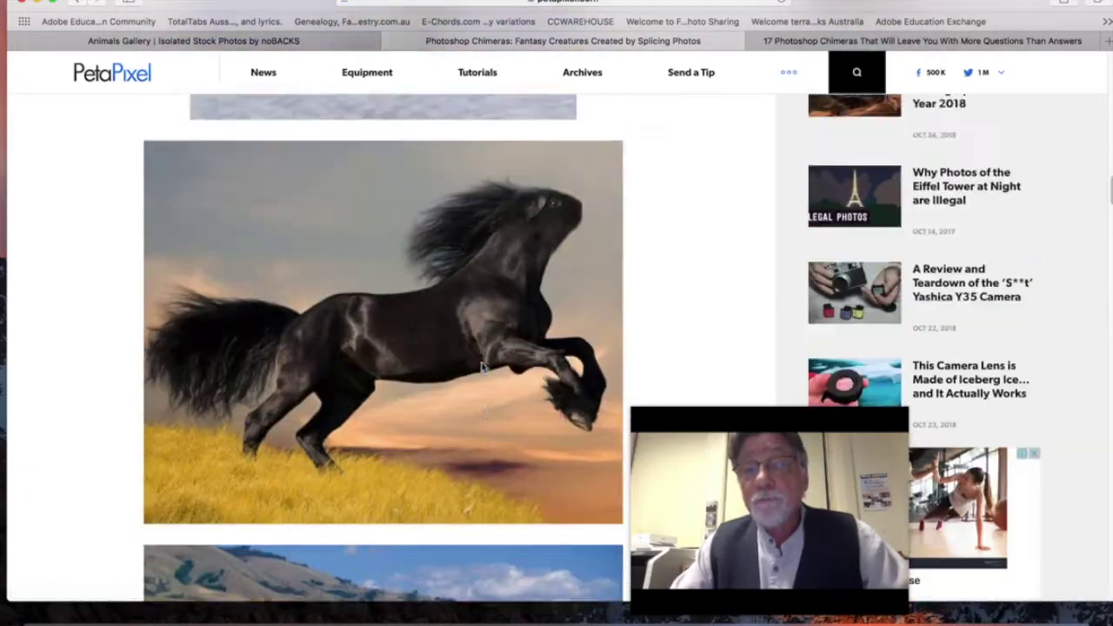
{"action": "scroll", "coordinate": [483, 367], "scroll_direction": "down", "scroll_amount": 10}
{"action": "scroll", "coordinate": [481, 367], "scroll_direction": "down", "scroll_amount": 3}
{"action": "scroll", "coordinate": [481, 367], "scroll_direction": "up", "scroll_amount": 20}
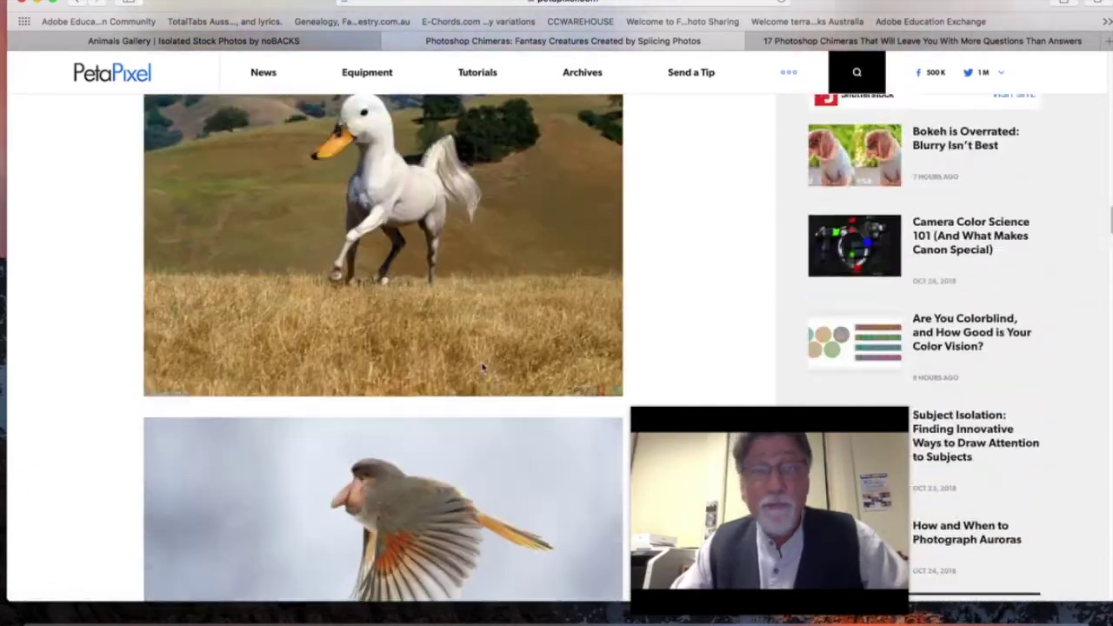
{"action": "scroll", "coordinate": [483, 363], "scroll_direction": "up", "scroll_amount": 8}
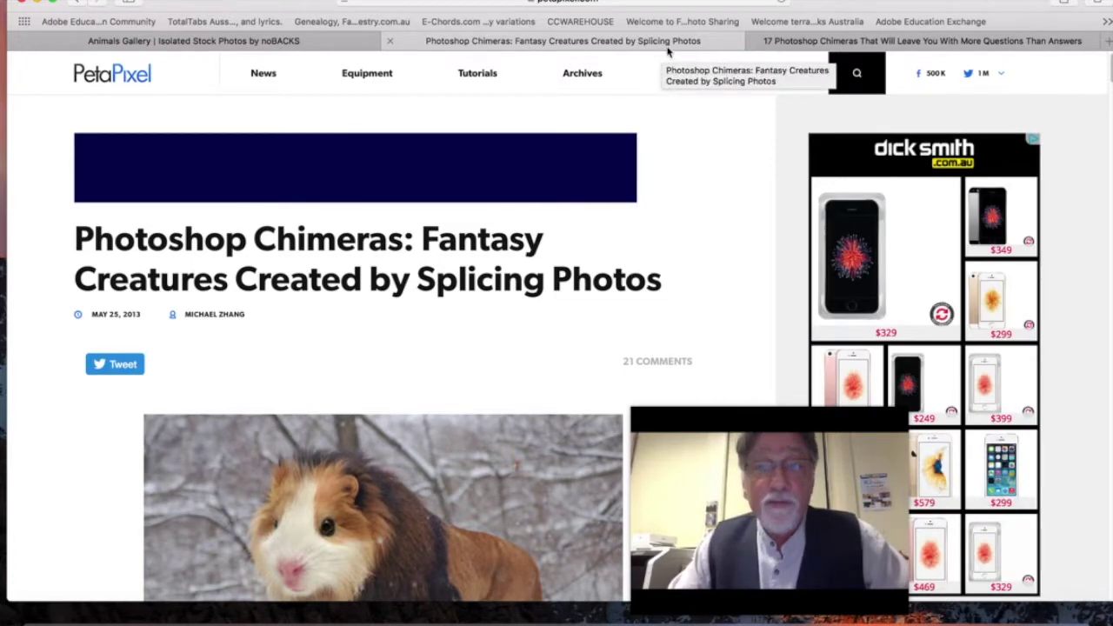
Browse the composite animals in the BuzzFeed article "17 Photoshop Chimeras That Will Leave You With More Questions Than Answers" and return to its beginning
{"action": "left_click", "coordinate": [870, 40]}
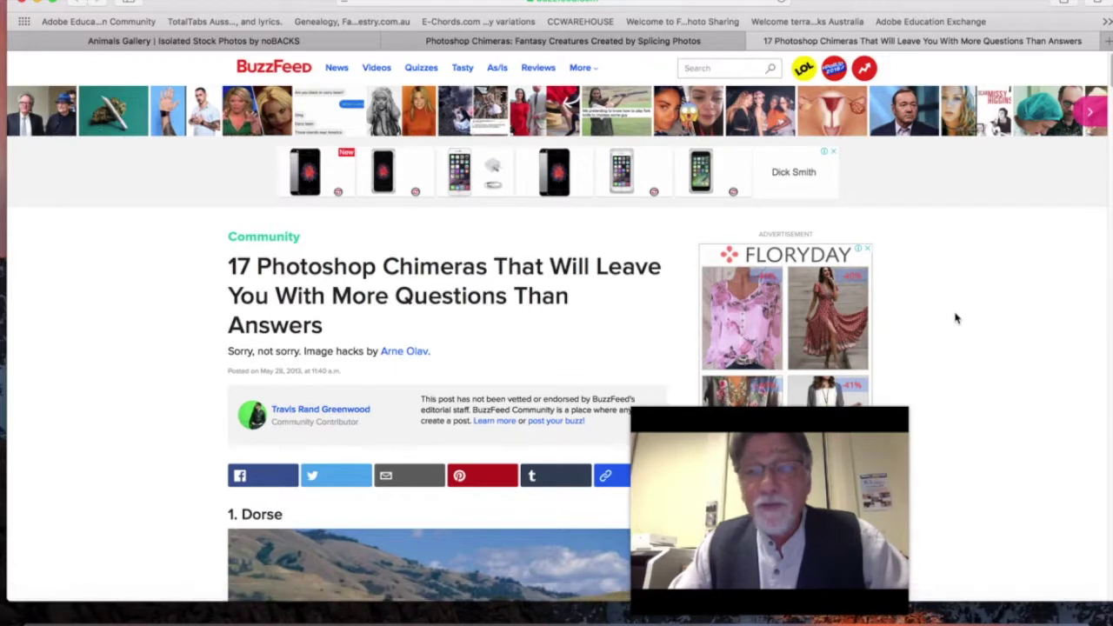
{"action": "scroll", "coordinate": [948, 316], "scroll_direction": "down", "scroll_amount": 4}
{"action": "scroll", "coordinate": [488, 369], "scroll_direction": "down", "scroll_amount": 3}
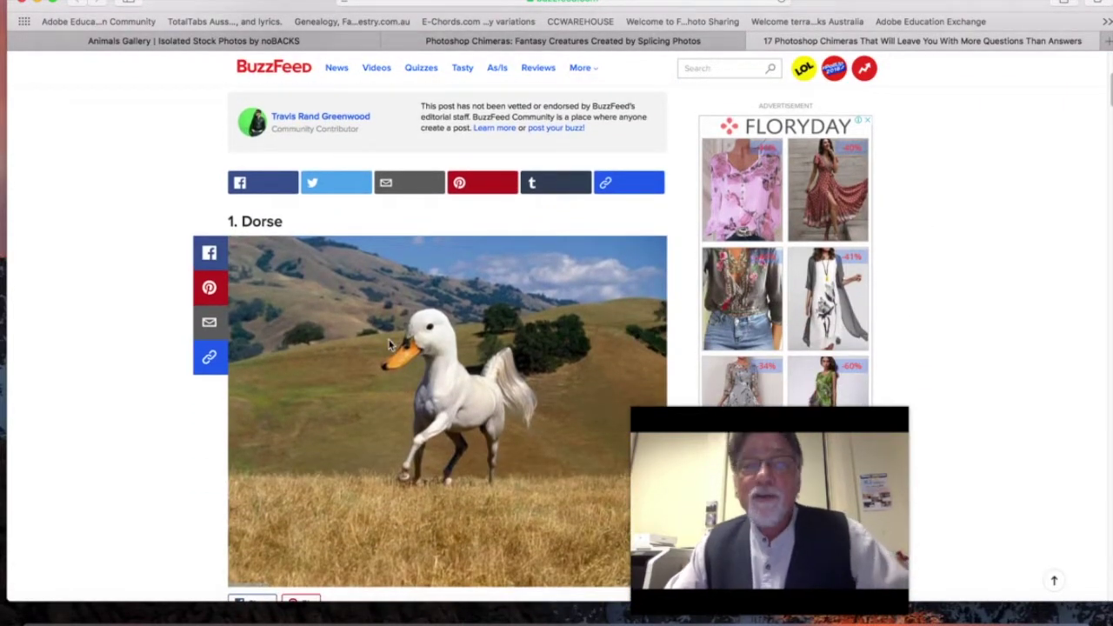
{"action": "scroll", "coordinate": [389, 340], "scroll_direction": "down", "scroll_amount": 3}
{"action": "scroll", "coordinate": [388, 344], "scroll_direction": "down", "scroll_amount": 8}
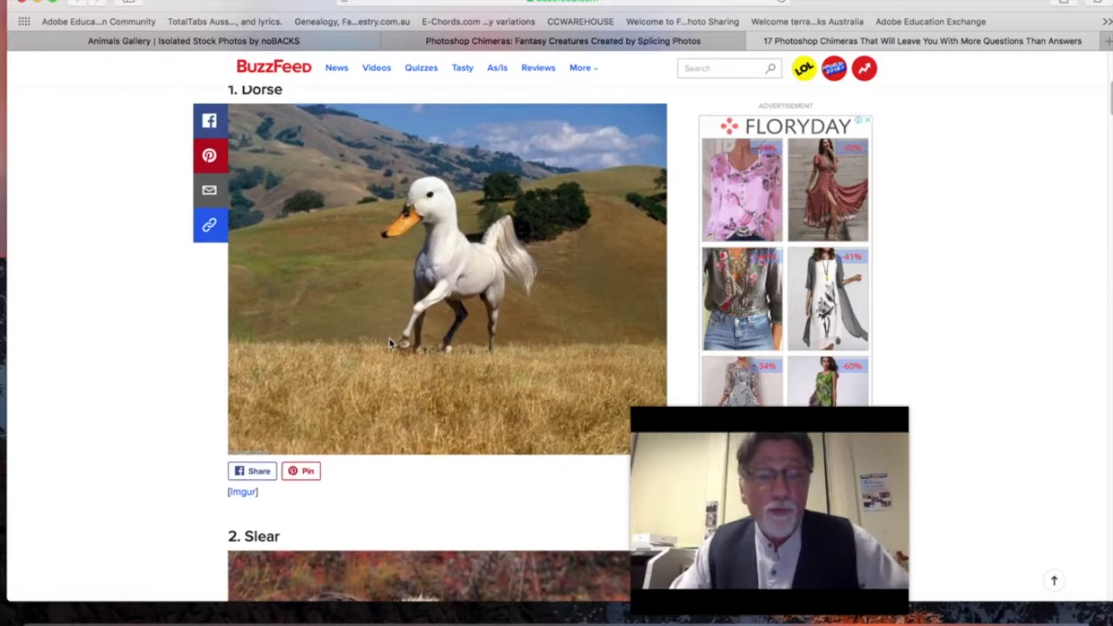
{"action": "scroll", "coordinate": [391, 343], "scroll_direction": "down", "scroll_amount": 13}
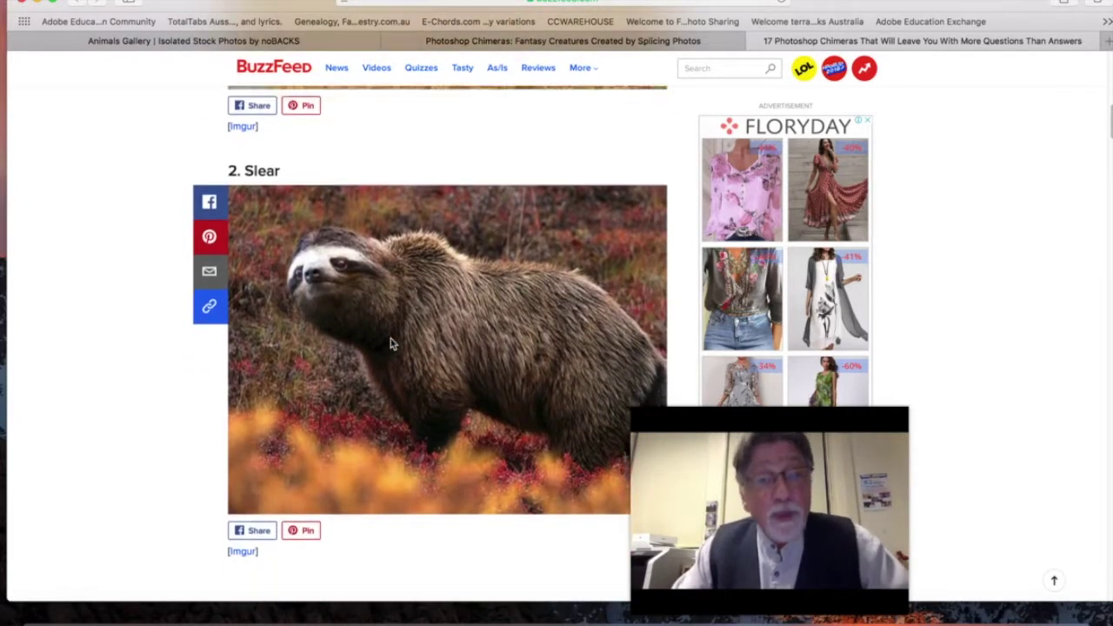
{"action": "scroll", "coordinate": [391, 343], "scroll_direction": "down", "scroll_amount": 1}
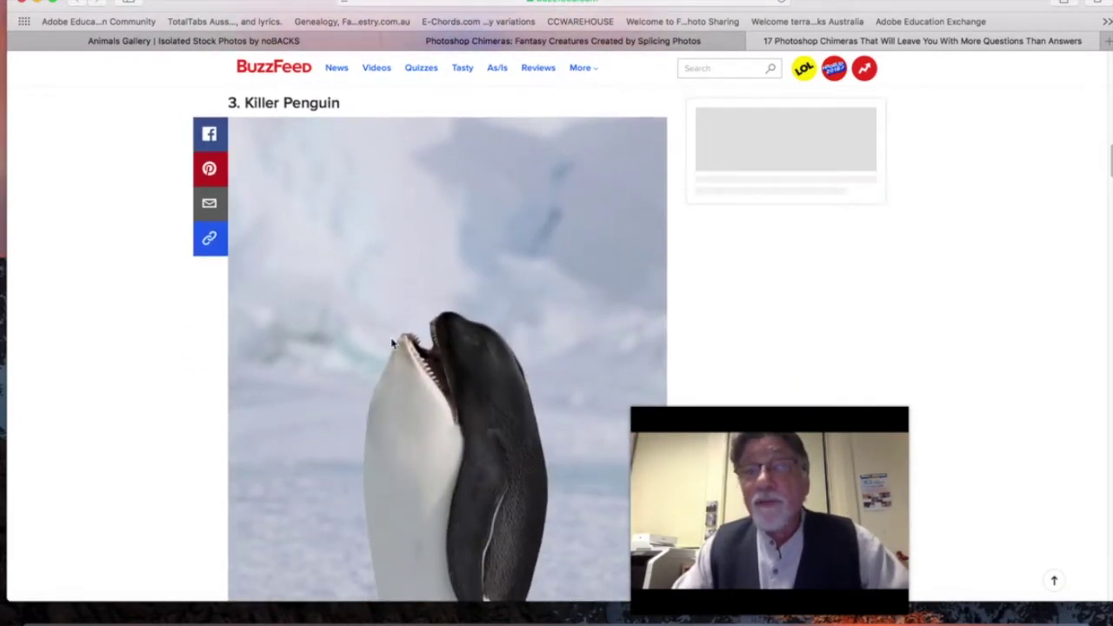
{"action": "scroll", "coordinate": [392, 343], "scroll_direction": "down", "scroll_amount": 3}
{"action": "scroll", "coordinate": [391, 344], "scroll_direction": "down", "scroll_amount": 2}
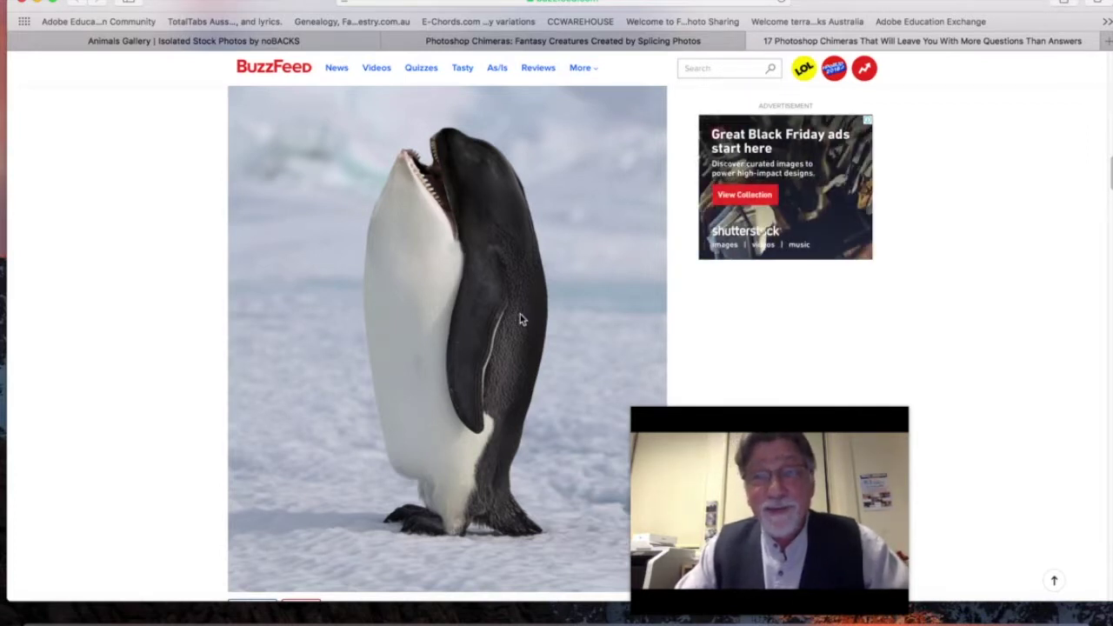
{"action": "scroll", "coordinate": [426, 366], "scroll_direction": "down", "scroll_amount": 5}
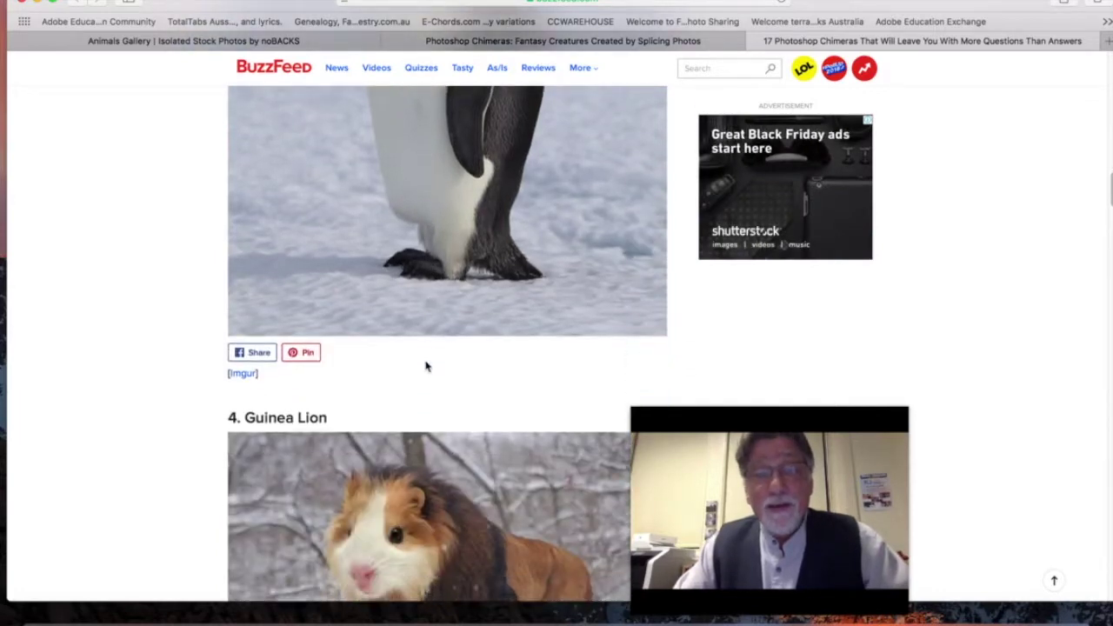
{"action": "scroll", "coordinate": [426, 367], "scroll_direction": "down", "scroll_amount": 15}
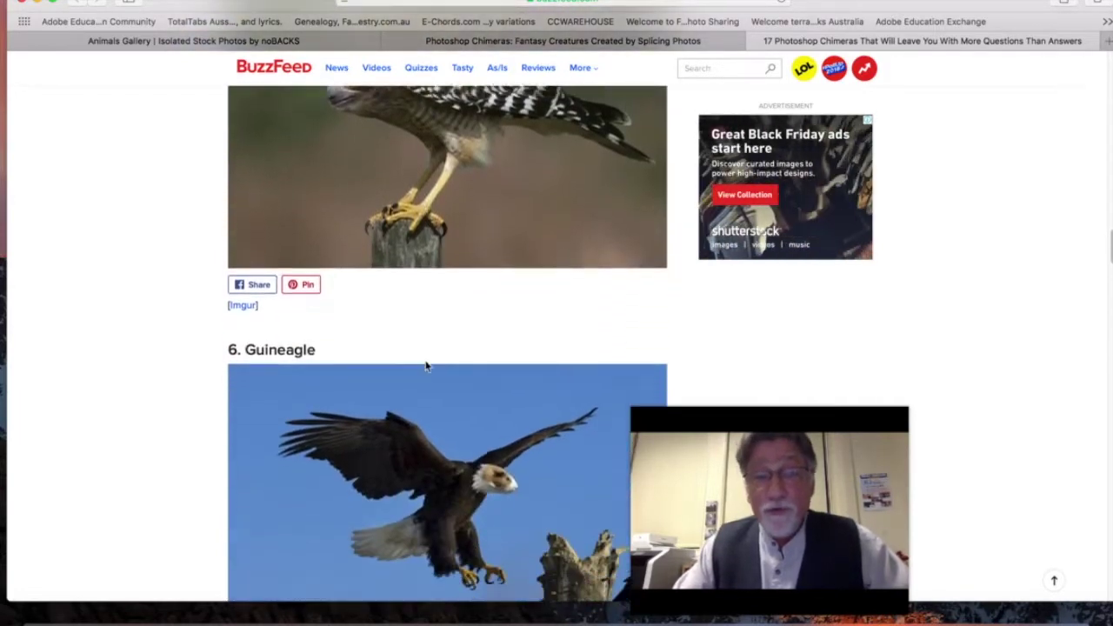
{"action": "scroll", "coordinate": [426, 366], "scroll_direction": "down", "scroll_amount": 12}
{"action": "scroll", "coordinate": [426, 366], "scroll_direction": "up", "scroll_amount": 20}
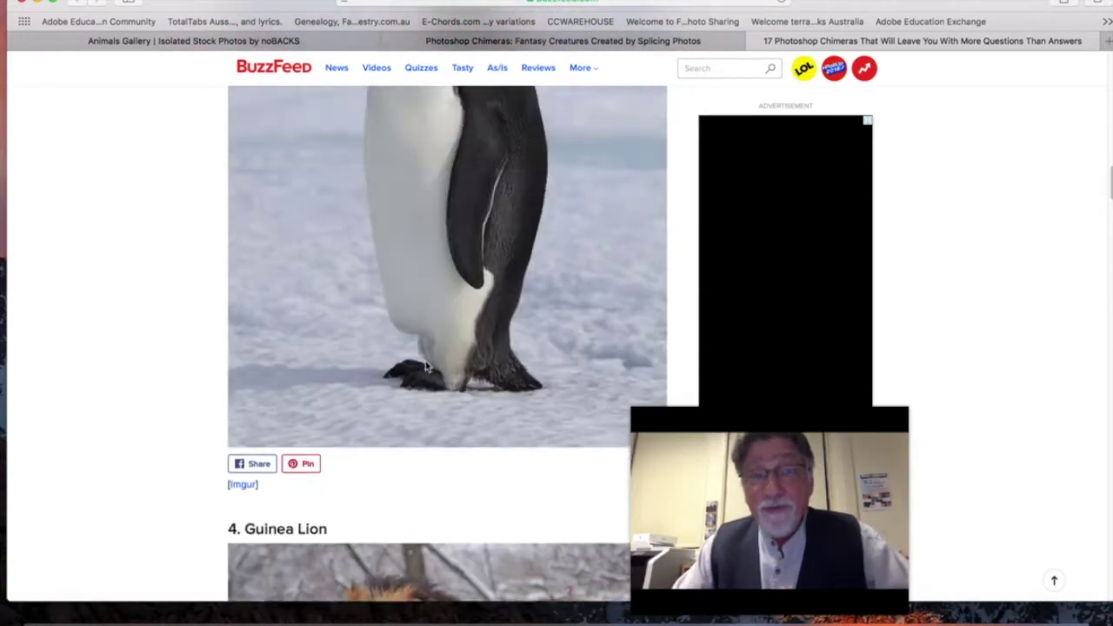
{"action": "scroll", "coordinate": [426, 366], "scroll_direction": "up", "scroll_amount": 15}
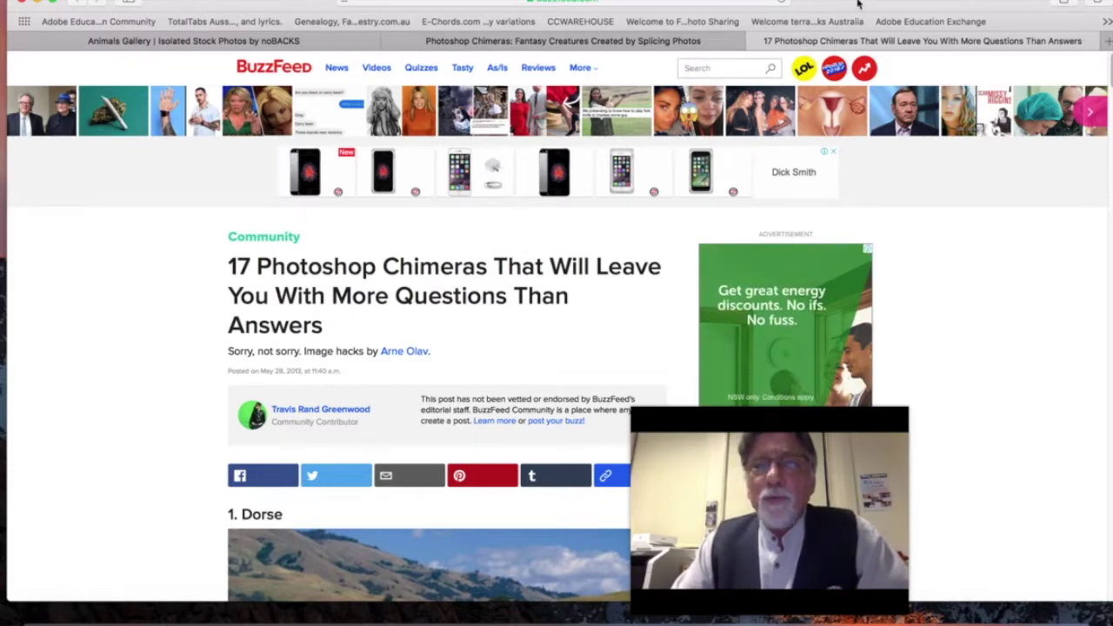
Examine the isolated horse images with transparent backgrounds in the noBACKS Animals Gallery
{"action": "left_click", "coordinate": [170, 42]}
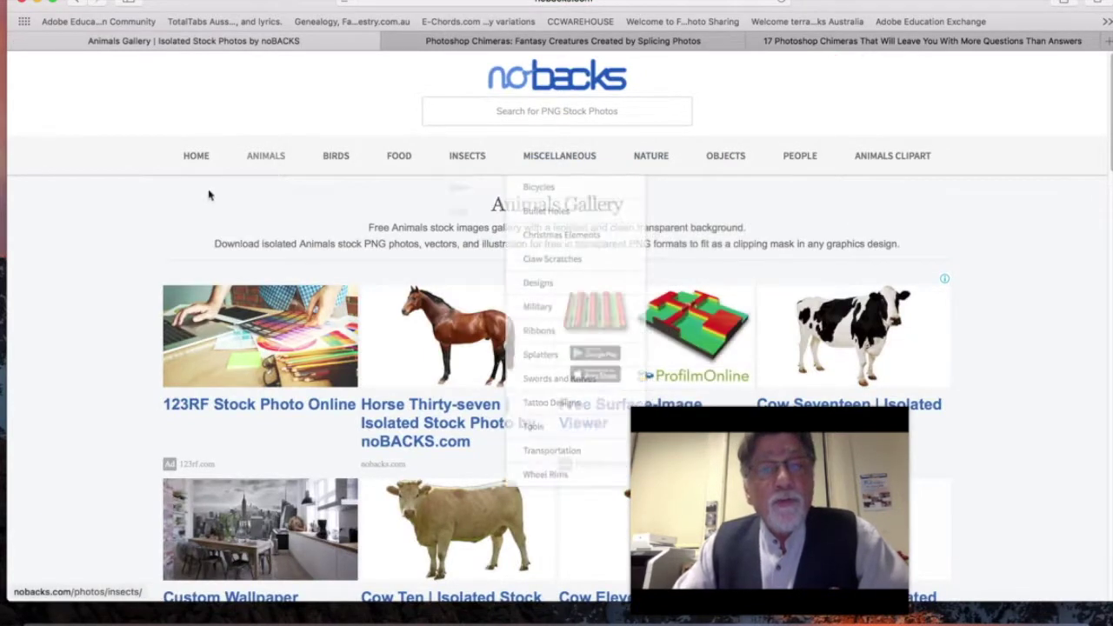
{"action": "scroll", "coordinate": [280, 220], "scroll_direction": "down", "scroll_amount": 10}
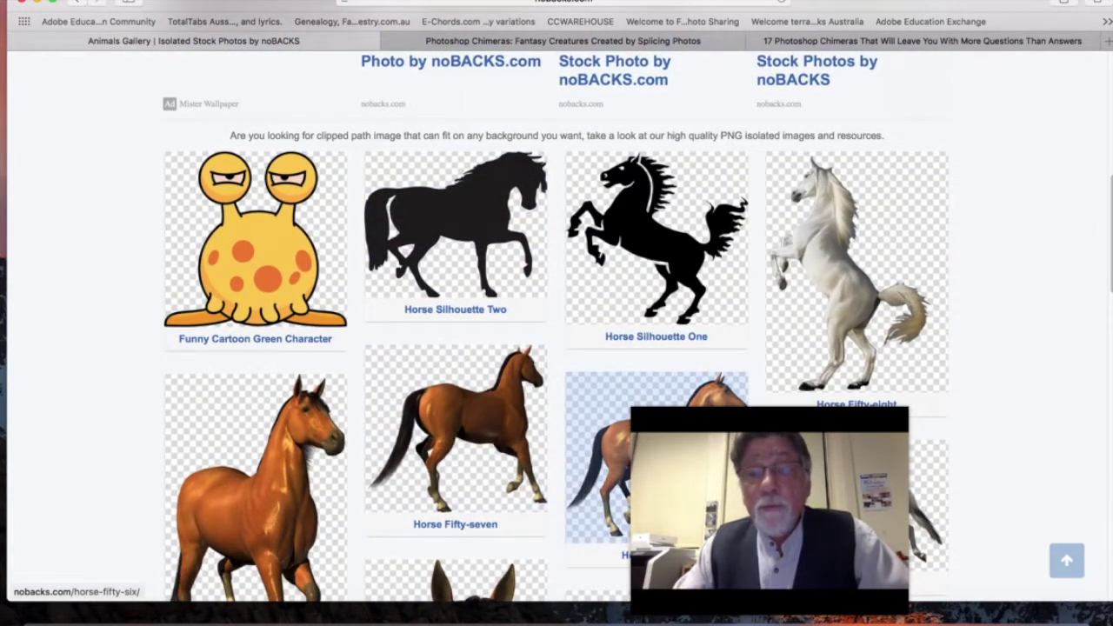
{"action": "scroll", "coordinate": [206, 435], "scroll_direction": "down", "scroll_amount": 2}
{"action": "scroll", "coordinate": [206, 435], "scroll_direction": "down", "scroll_amount": 4}
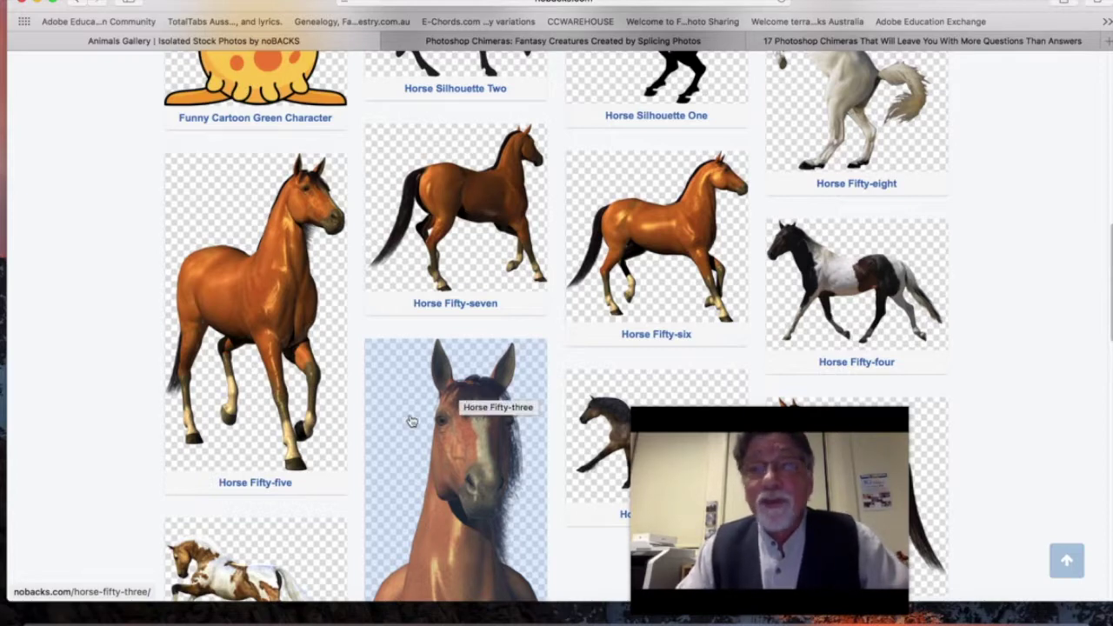
{"action": "scroll", "coordinate": [417, 431], "scroll_direction": "down", "scroll_amount": 5}
{"action": "scroll", "coordinate": [422, 437], "scroll_direction": "up", "scroll_amount": 4}
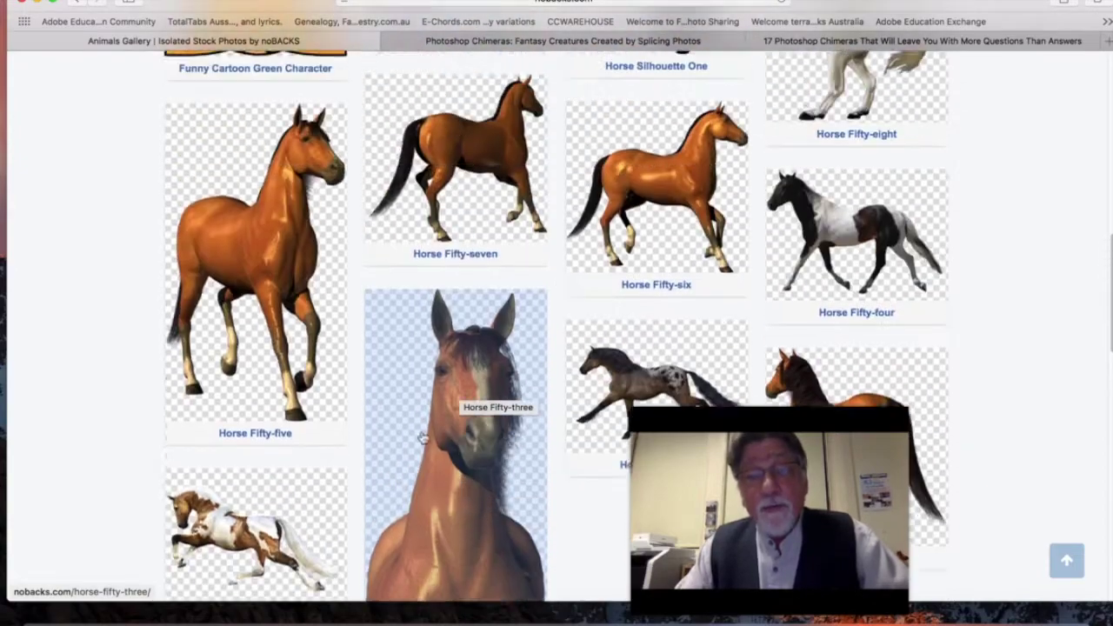
{"action": "scroll", "coordinate": [421, 437], "scroll_direction": "up", "scroll_amount": 8}
{"action": "scroll", "coordinate": [430, 431], "scroll_direction": "down", "scroll_amount": 5}
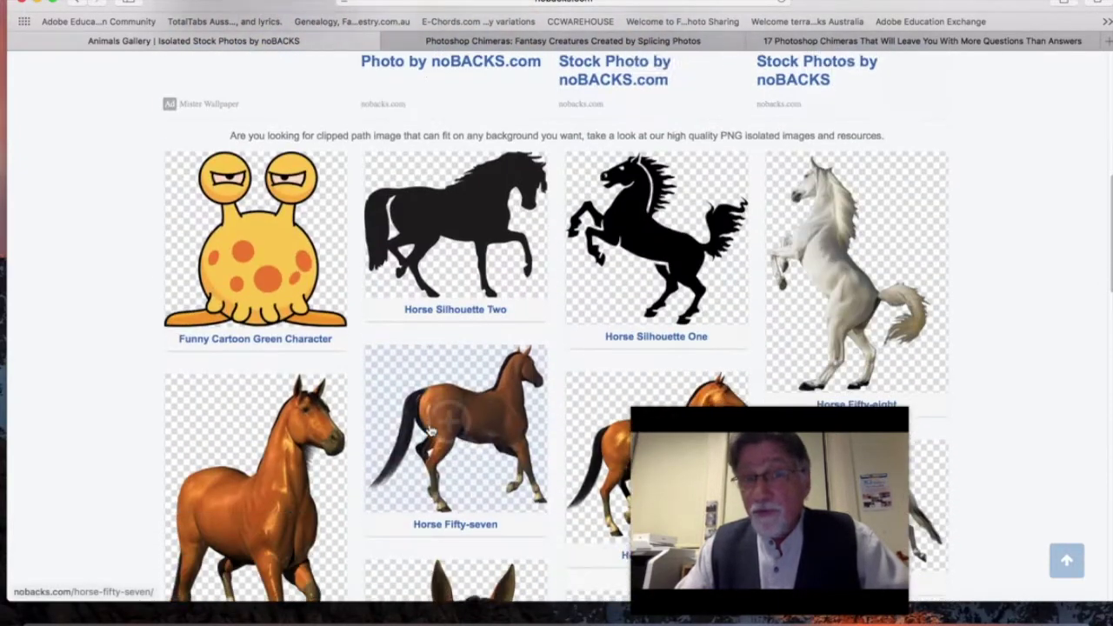
{"action": "scroll", "coordinate": [430, 430], "scroll_direction": "down", "scroll_amount": 1}
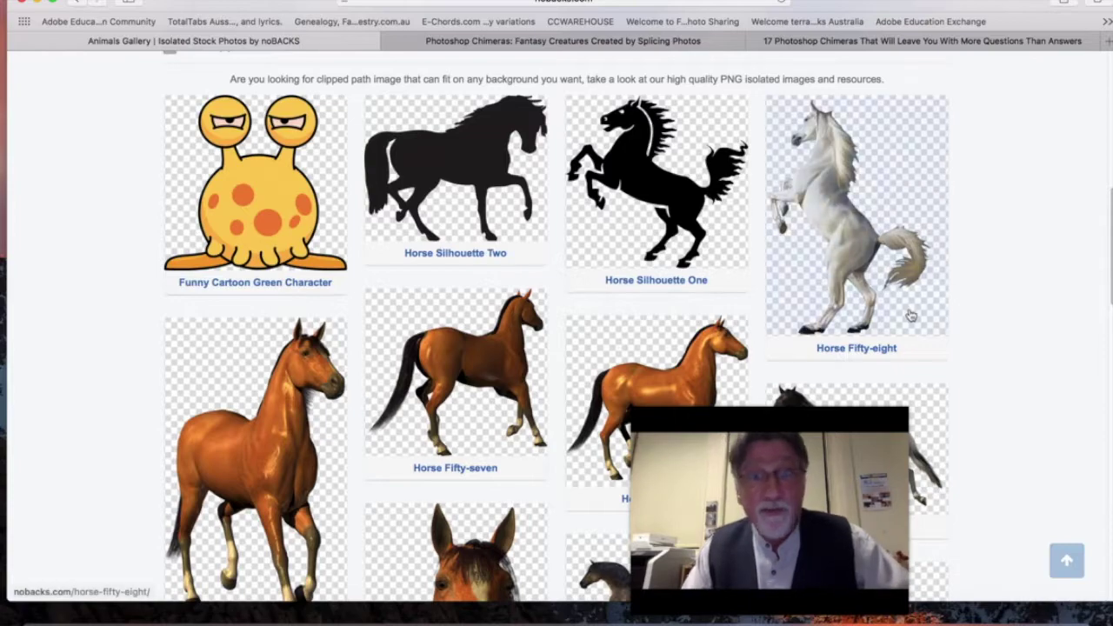
Return to the beginning of the Animals Gallery and review the site's image categories from Birds through Objects
{"action": "left_click", "coordinate": [870, 291]}
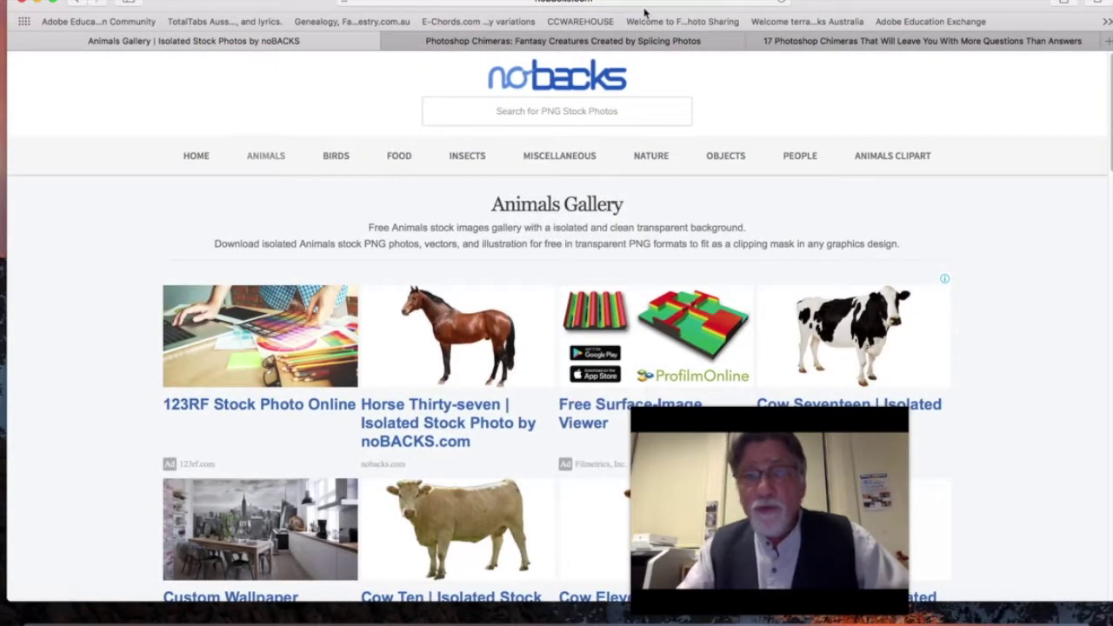
{"action": "mouse_move", "coordinate": [286, 171]}
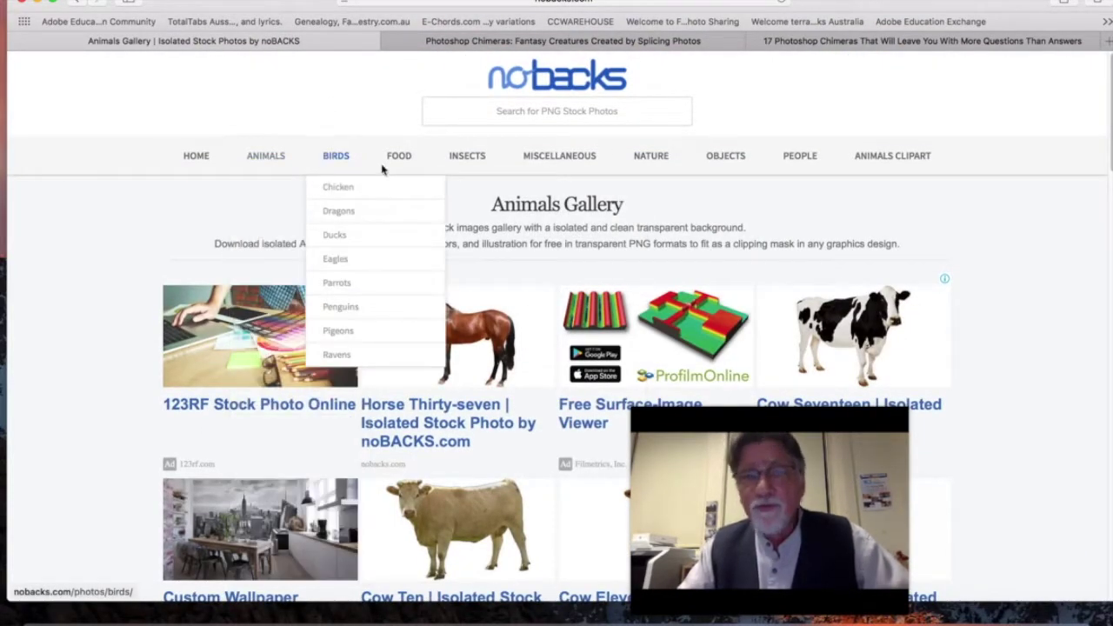
{"action": "mouse_move", "coordinate": [465, 161]}
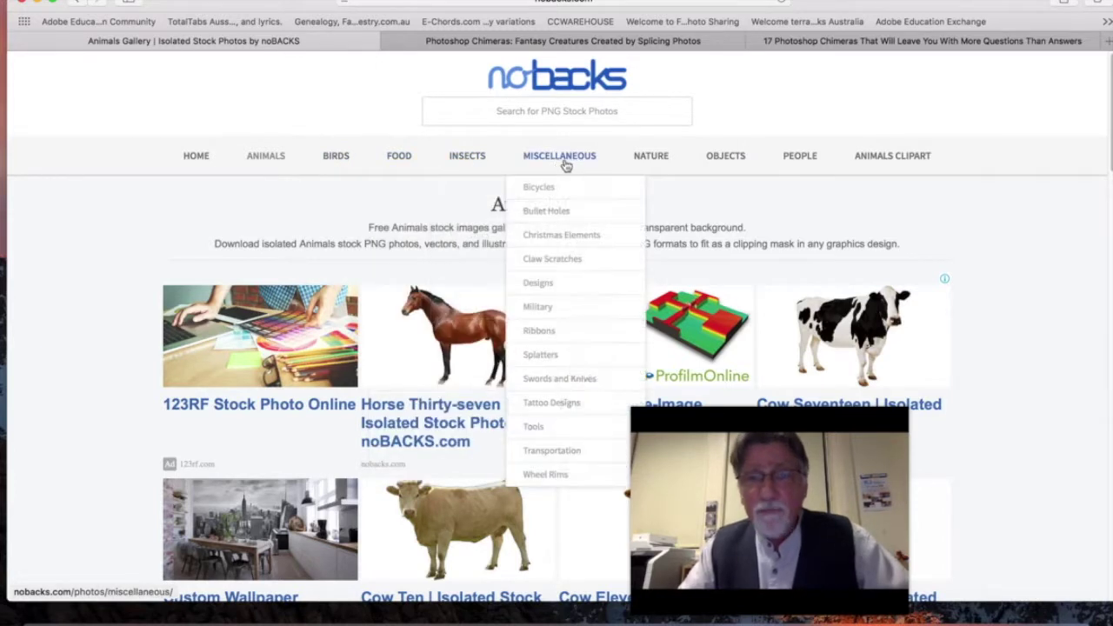
{"action": "mouse_move", "coordinate": [653, 163]}
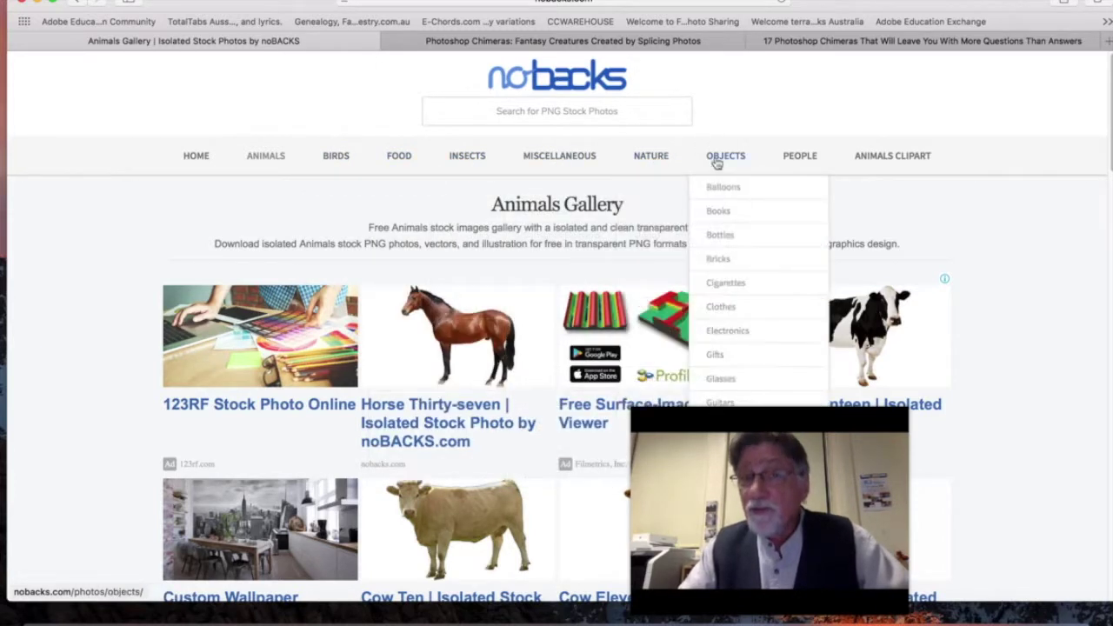
{"action": "mouse_move", "coordinate": [833, 161]}
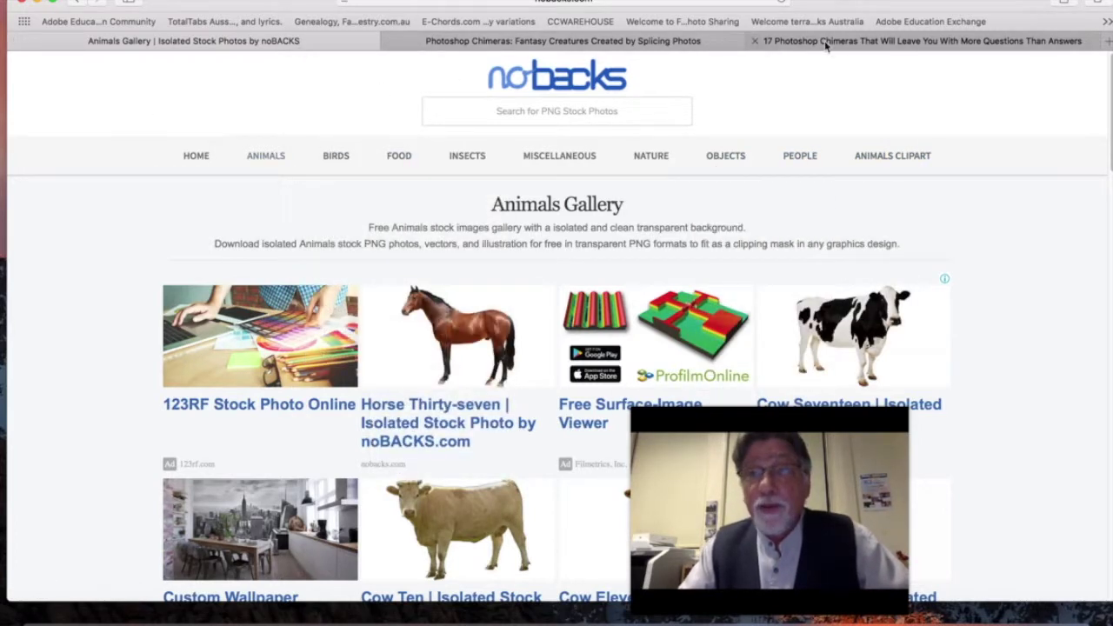
Minimise the browser and bring up the finished chimera images Crow Fox Eagle.png and snicken.png in Preview
{"action": "left_click", "coordinate": [38, 4]}
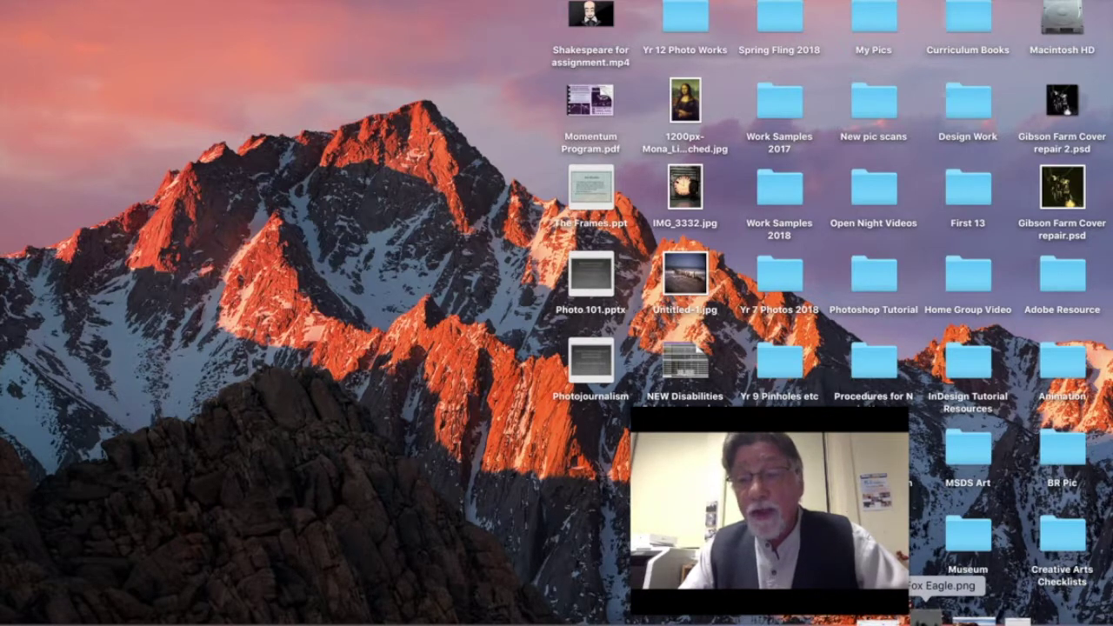
{"action": "left_click", "coordinate": [927, 617]}
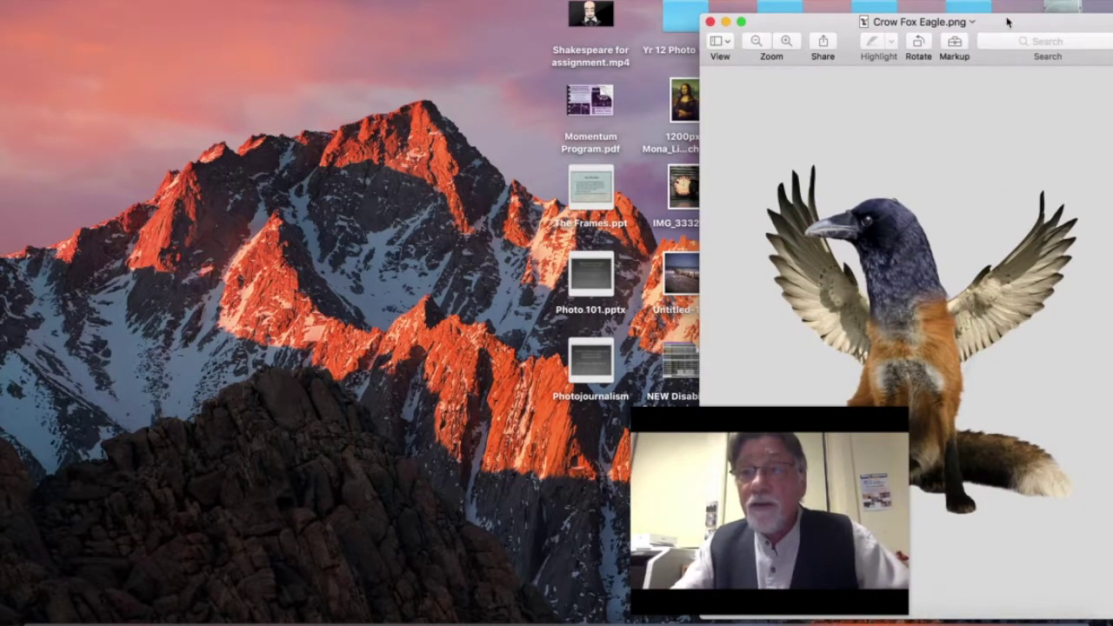
{"action": "left_click_drag", "start_coordinate": [1011, 25], "coordinate": [538, 0]}
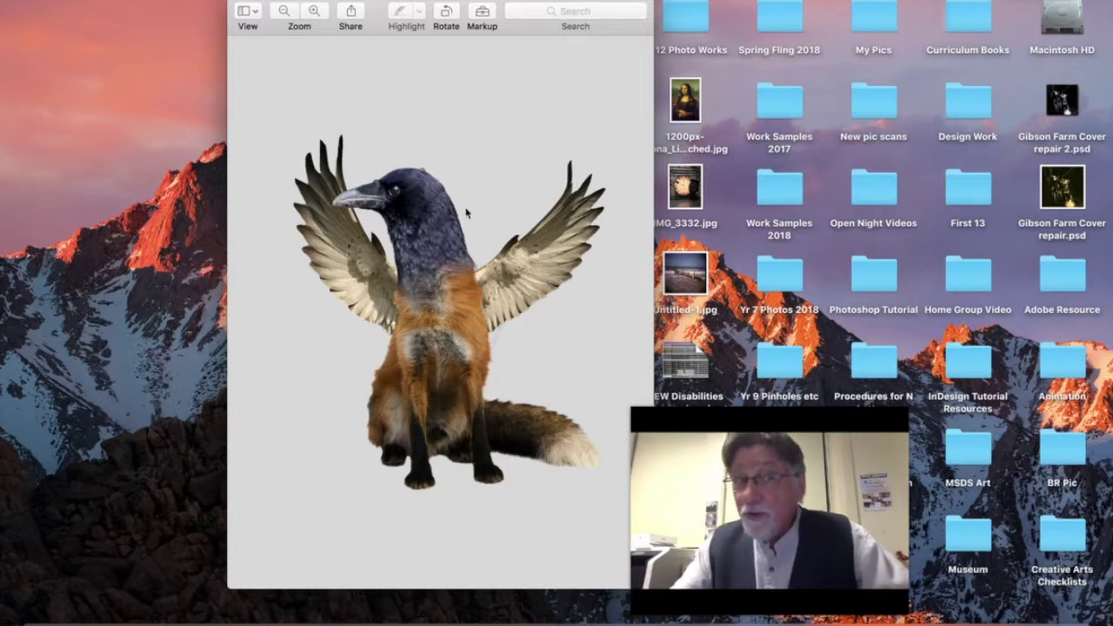
{"action": "mouse_move", "coordinate": [999, 619]}
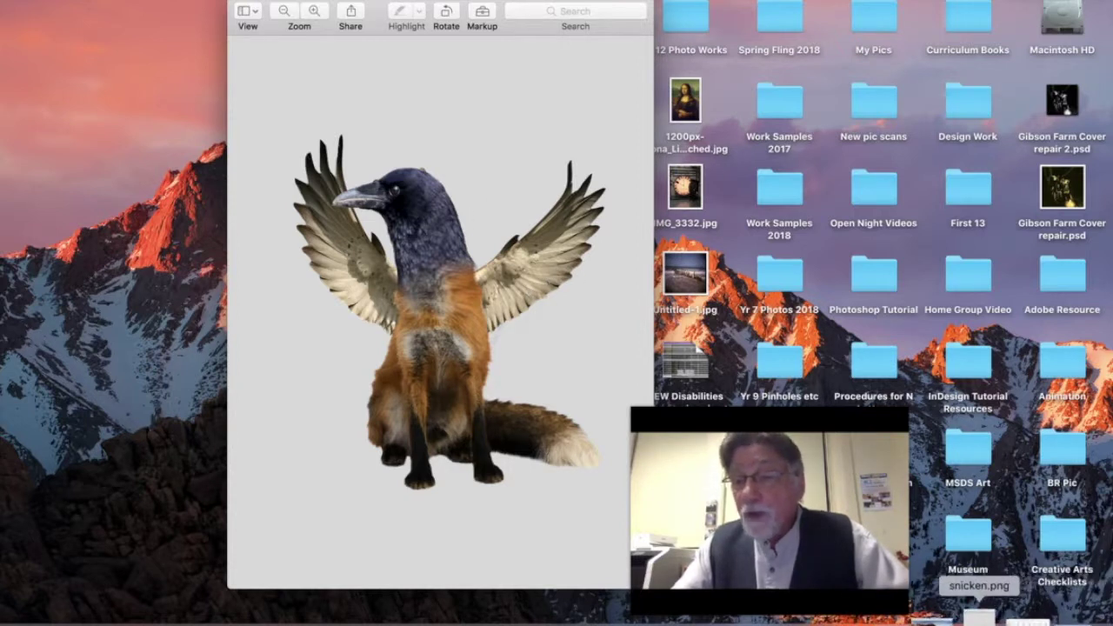
{"action": "left_click", "coordinate": [980, 618]}
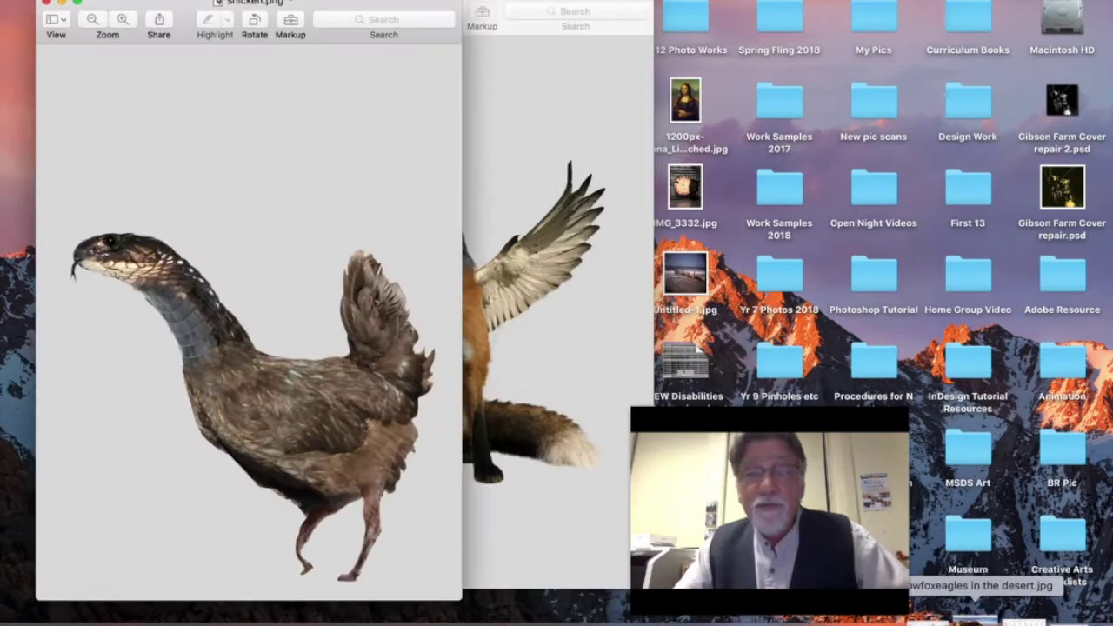
Arrange the snicken.png and Crow Fox Eagle.png windows side by side to compare the two chimeras
{"action": "left_click_drag", "start_coordinate": [414, 9], "coordinate": [429, 1]}
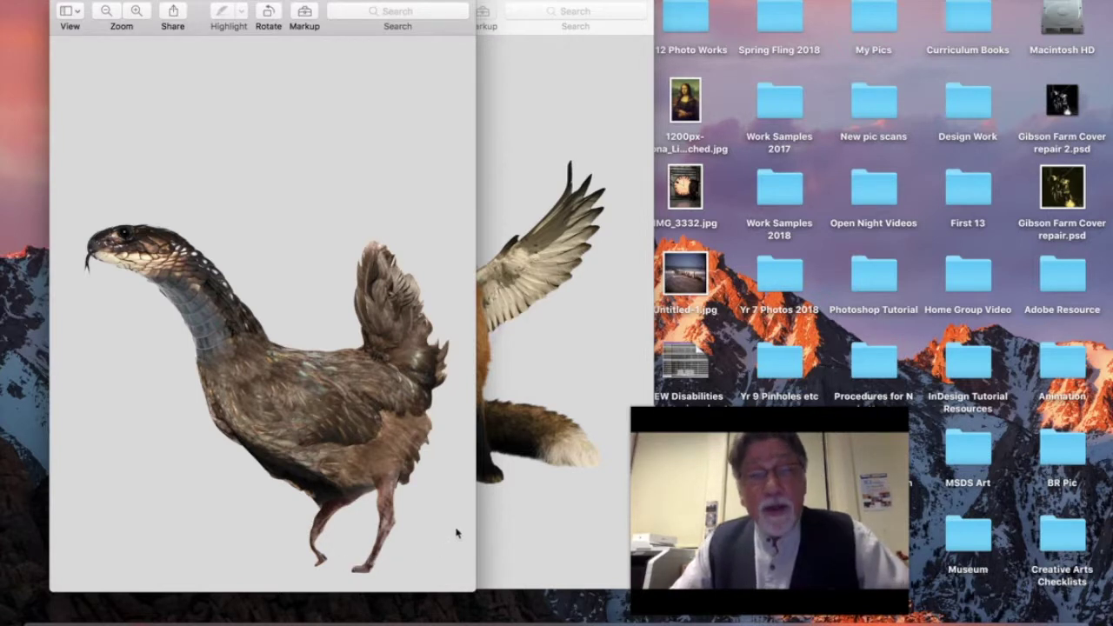
{"action": "left_click", "coordinate": [557, 530]}
{"action": "left_click_drag", "start_coordinate": [391, 2], "coordinate": [643, 2]}
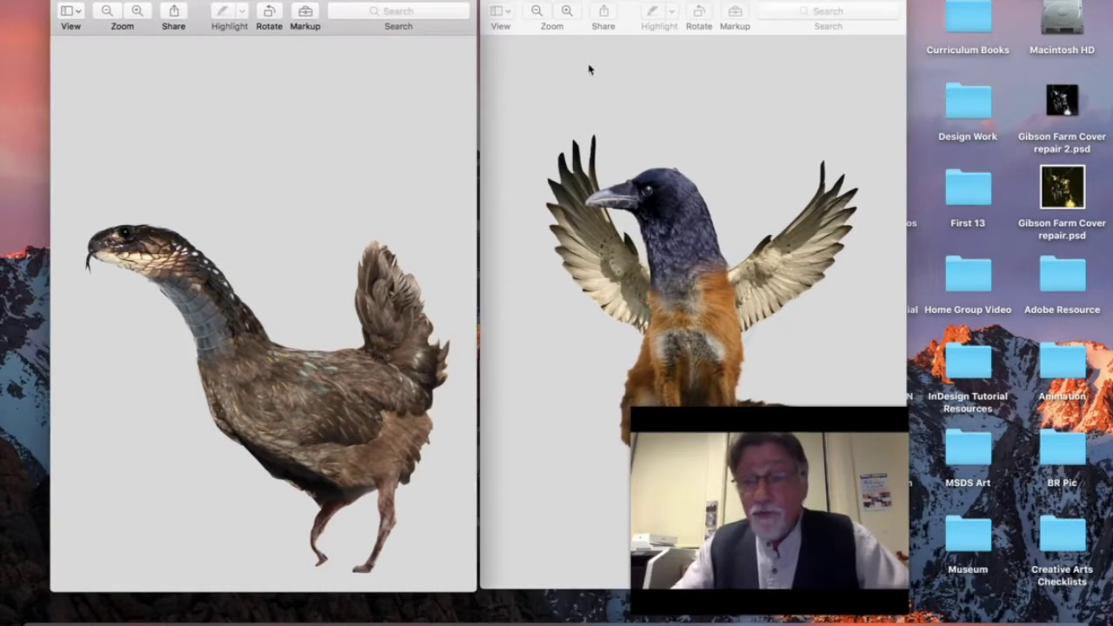
Bring up crowfoxeagles in the desert.jpg, examine how the chimeras are composited into the landscape, and put the image away
{"action": "mouse_move", "coordinate": [980, 619]}
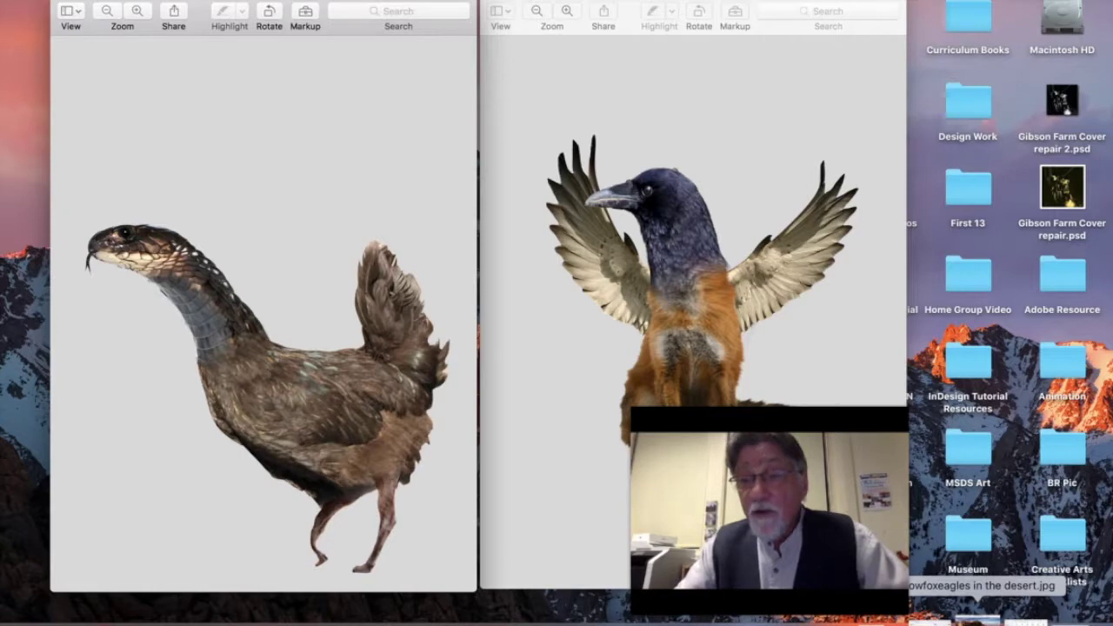
{"action": "left_click", "coordinate": [980, 619]}
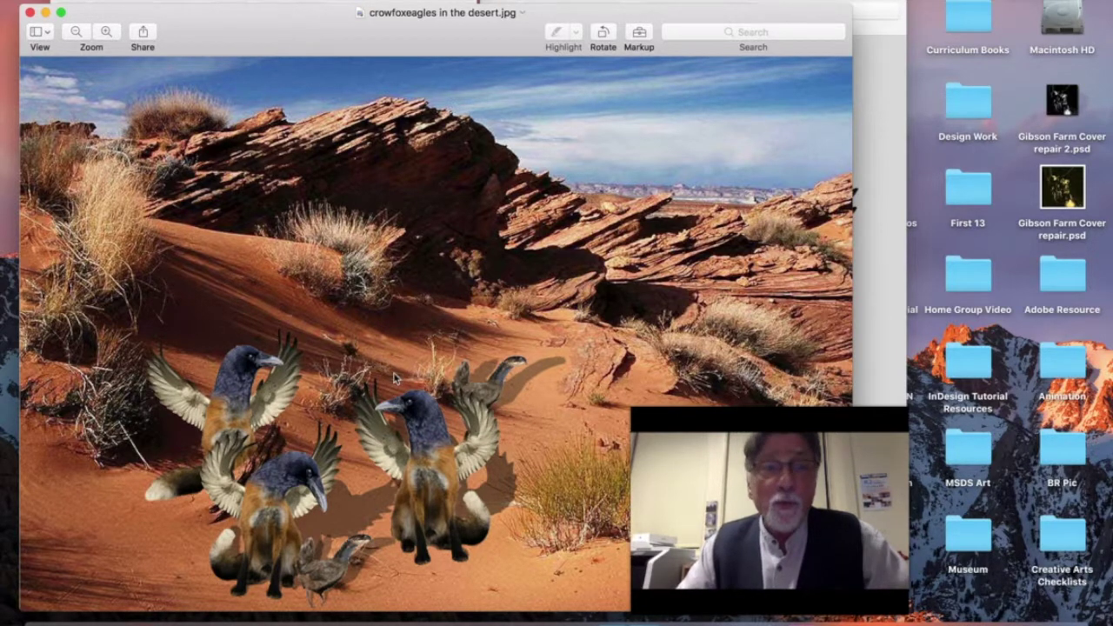
{"action": "left_click", "coordinate": [47, 12]}
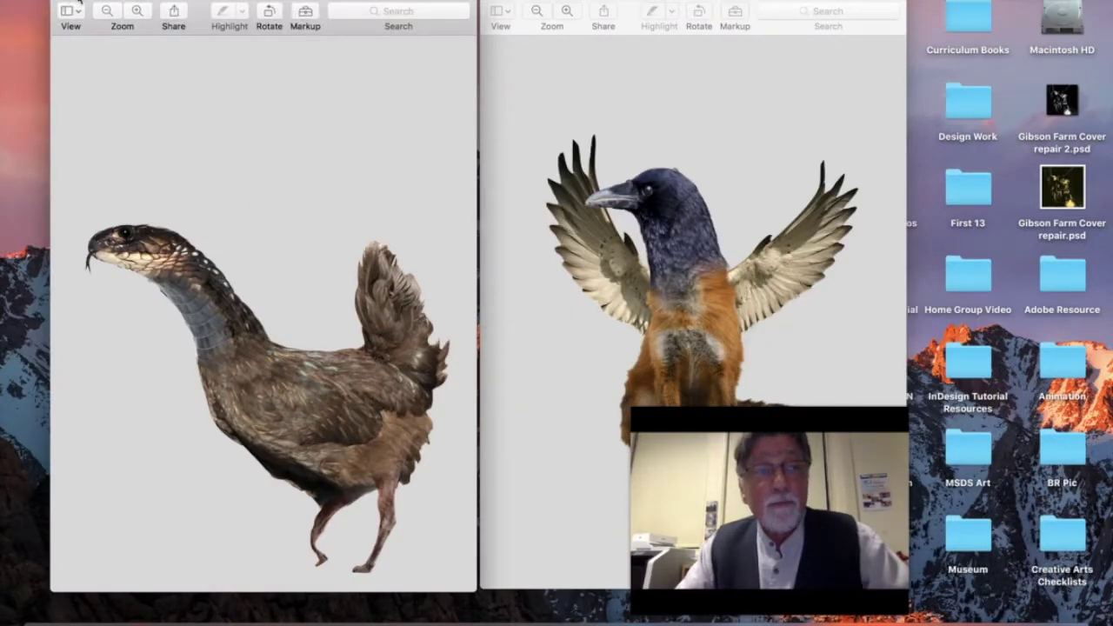
Close snicken.png, move Crow Fox Eagle.png to the middle of the desktop to examine it, and close it
{"action": "left_click", "coordinate": [78, 4]}
{"action": "left_click_drag", "start_coordinate": [696, 1], "coordinate": [578, 13]}
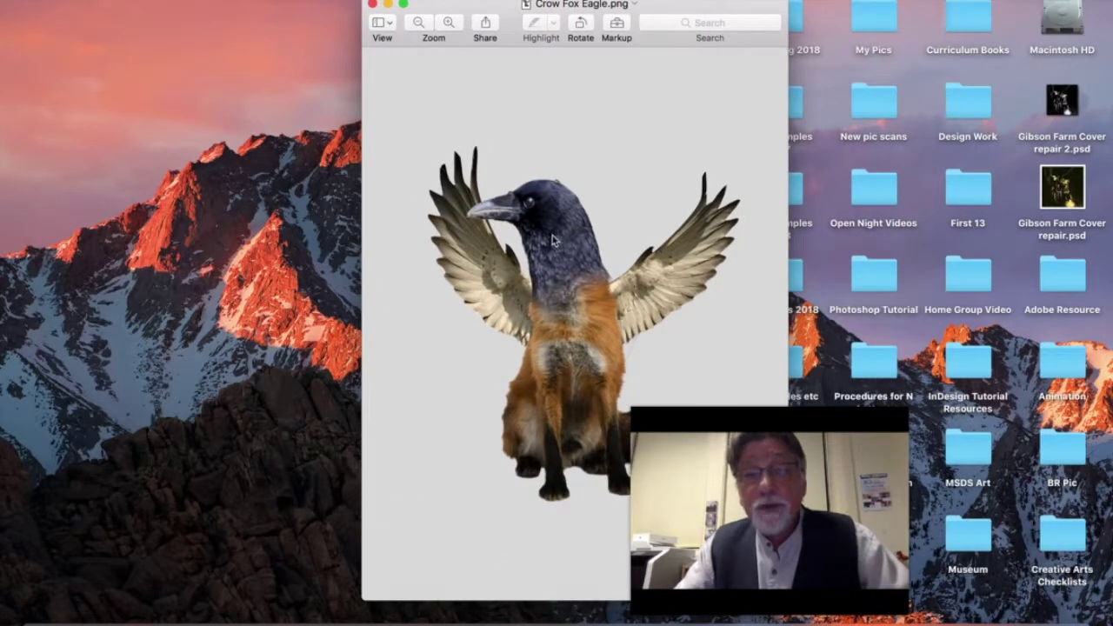
{"action": "left_click_drag", "start_coordinate": [440, 8], "coordinate": [427, 10]}
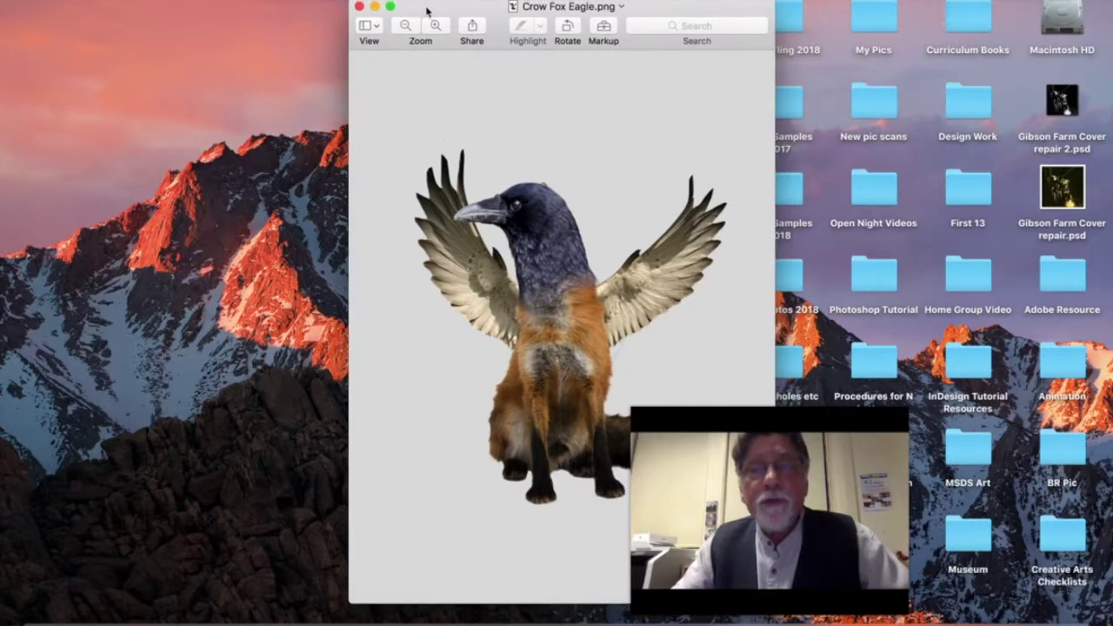
{"action": "left_click", "coordinate": [359, 7]}
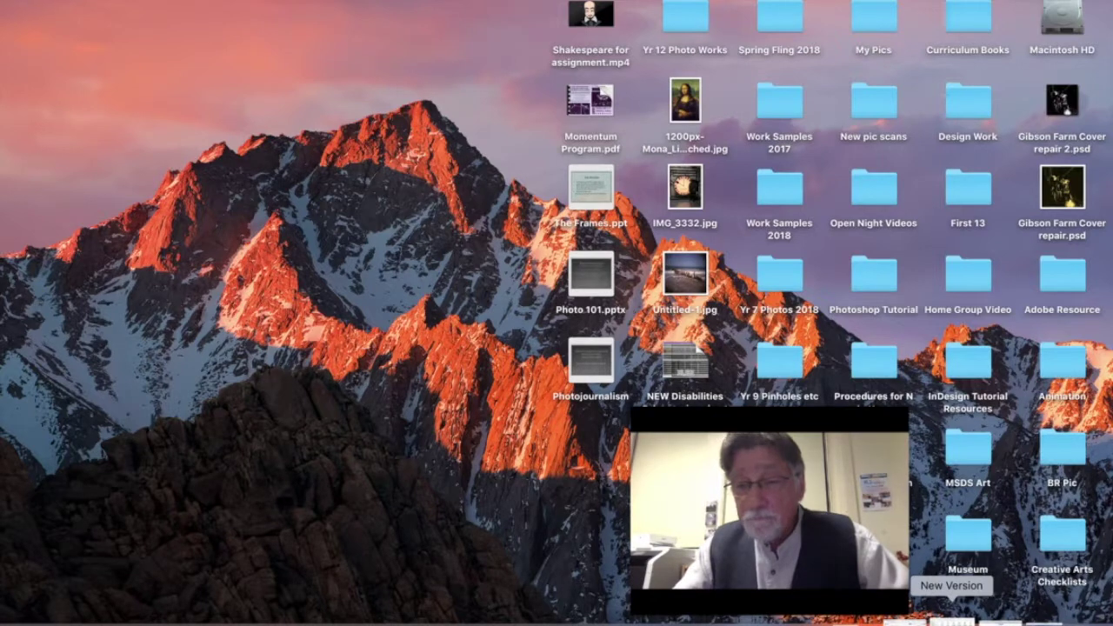
Restore the New Version folder window and switch to Photoshop to create an A4 portrait document, 210 x 297 mm at 300 ppi
{"action": "left_click", "coordinate": [951, 619]}
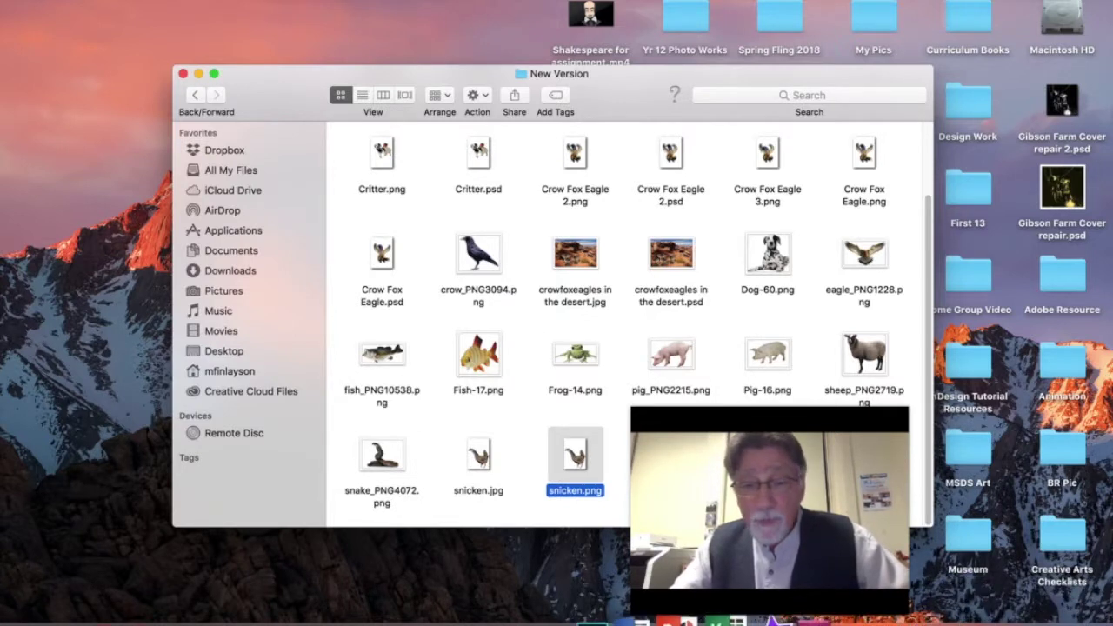
{"action": "left_click", "coordinate": [619, 619]}
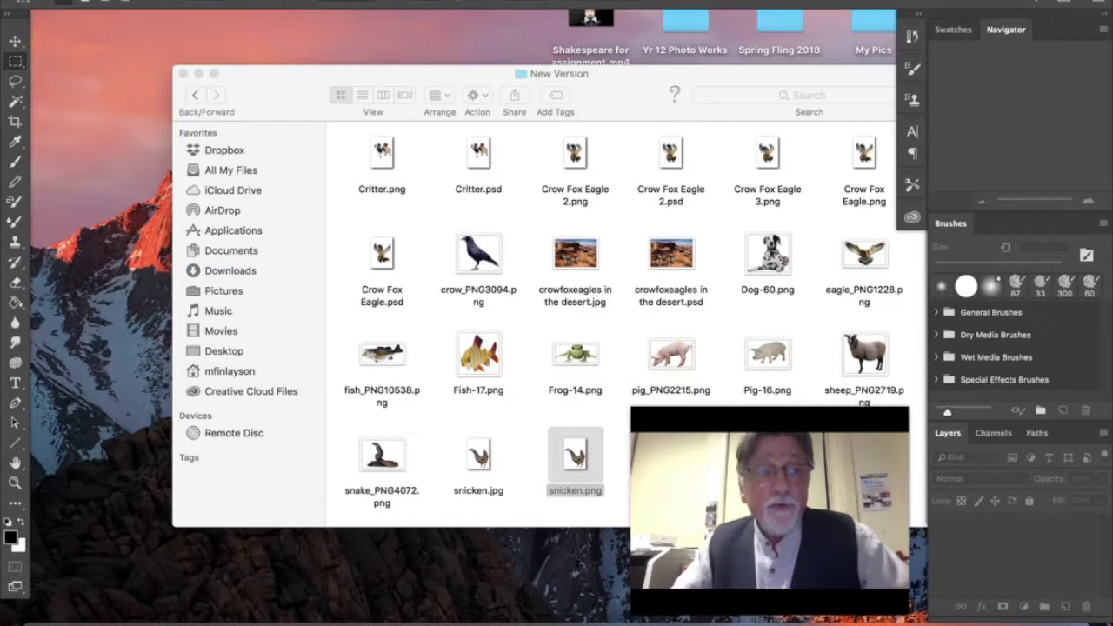
{"action": "left_click", "coordinate": [143, 1]}
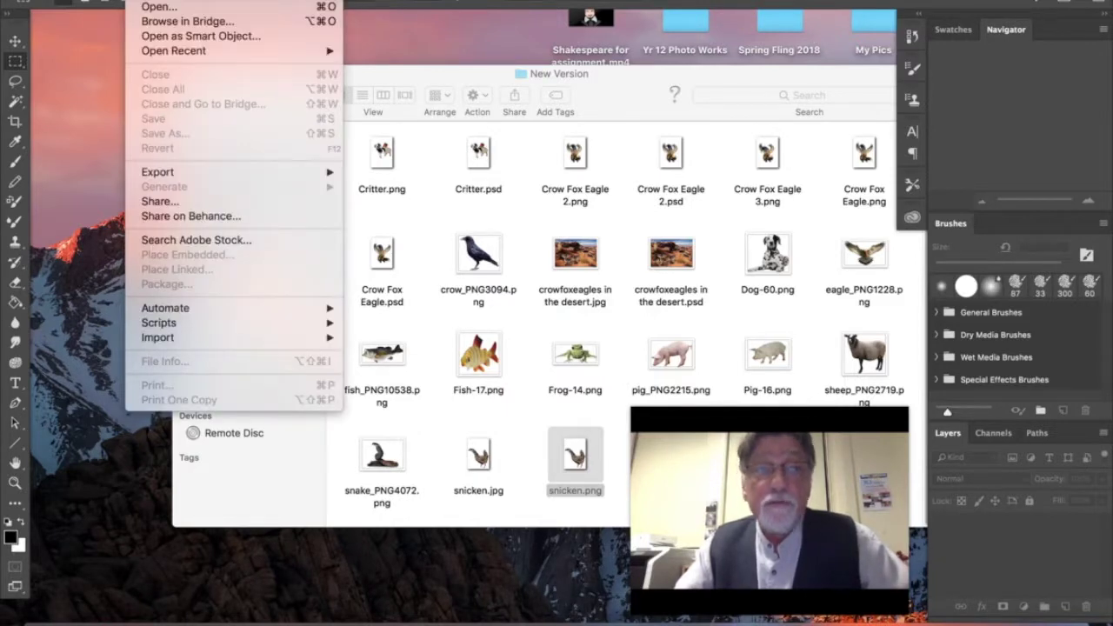
{"action": "left_click", "coordinate": [157, 1]}
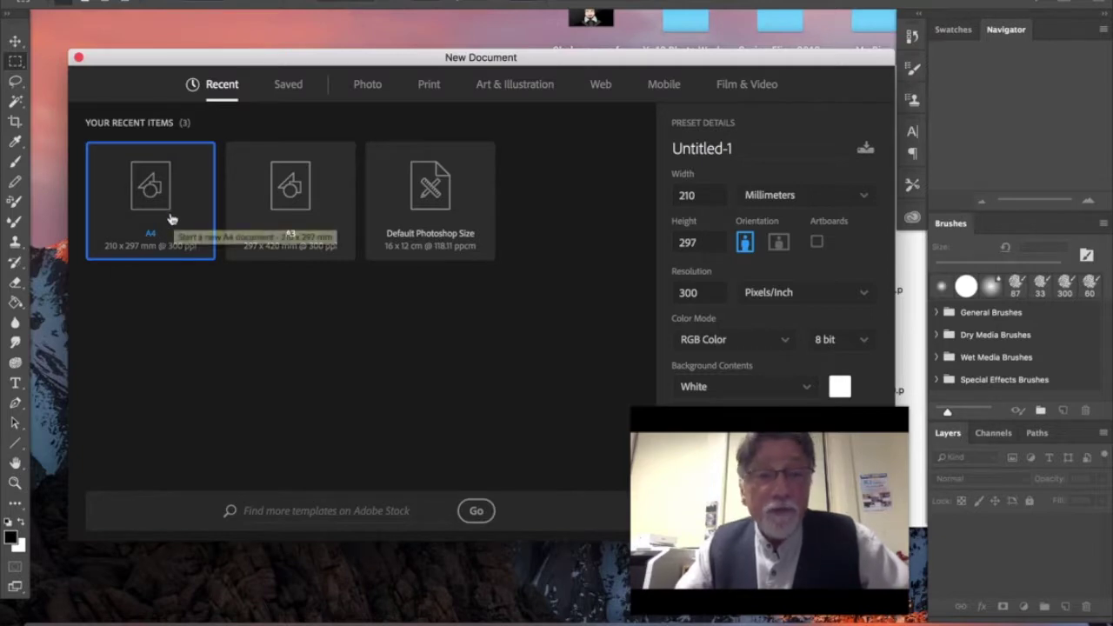
{"action": "key", "text": "Return"}
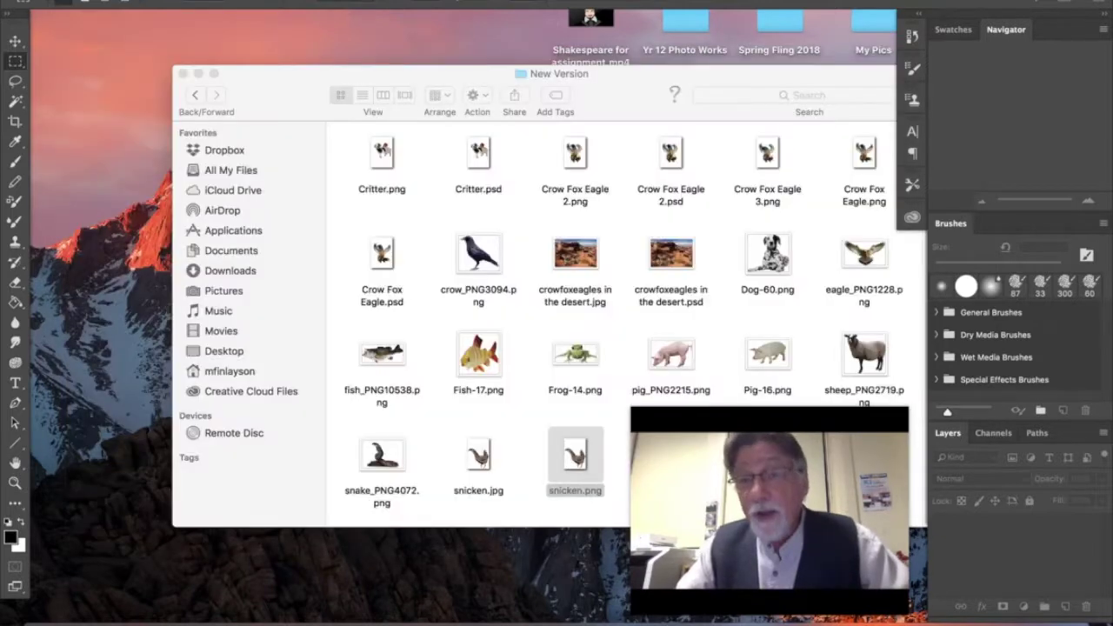
Enlarge the blank document's window around the page and move the New Version folder window so both are accessible
{"action": "left_click_drag", "start_coordinate": [282, 18], "coordinate": [325, 28]}
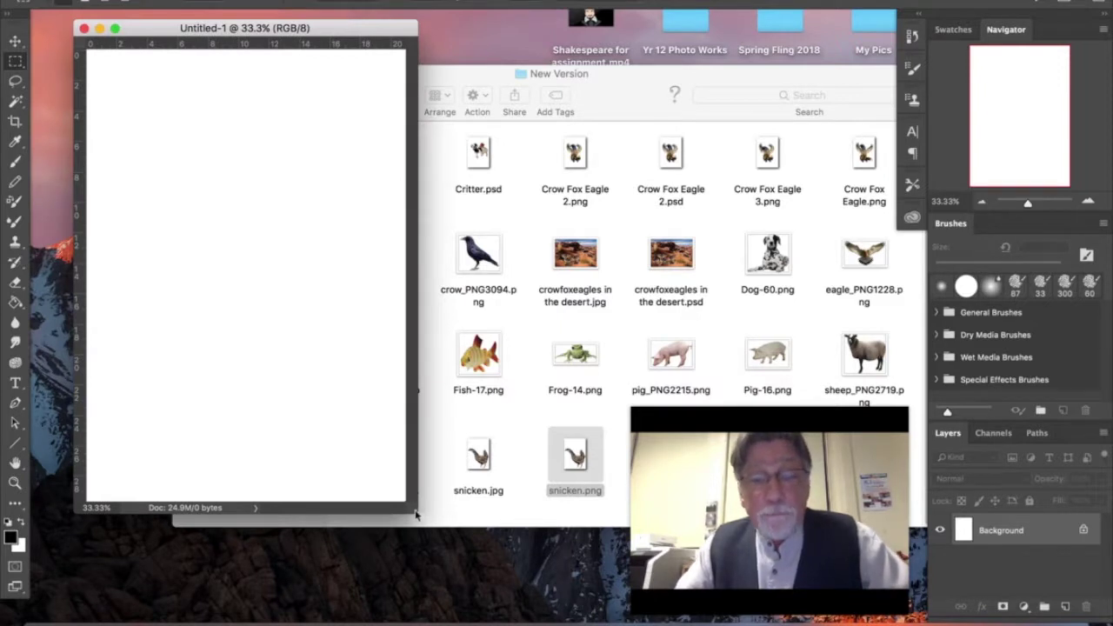
{"action": "left_click_drag", "start_coordinate": [420, 516], "coordinate": [525, 598]}
{"action": "left_click_drag", "start_coordinate": [402, 35], "coordinate": [402, 35]}
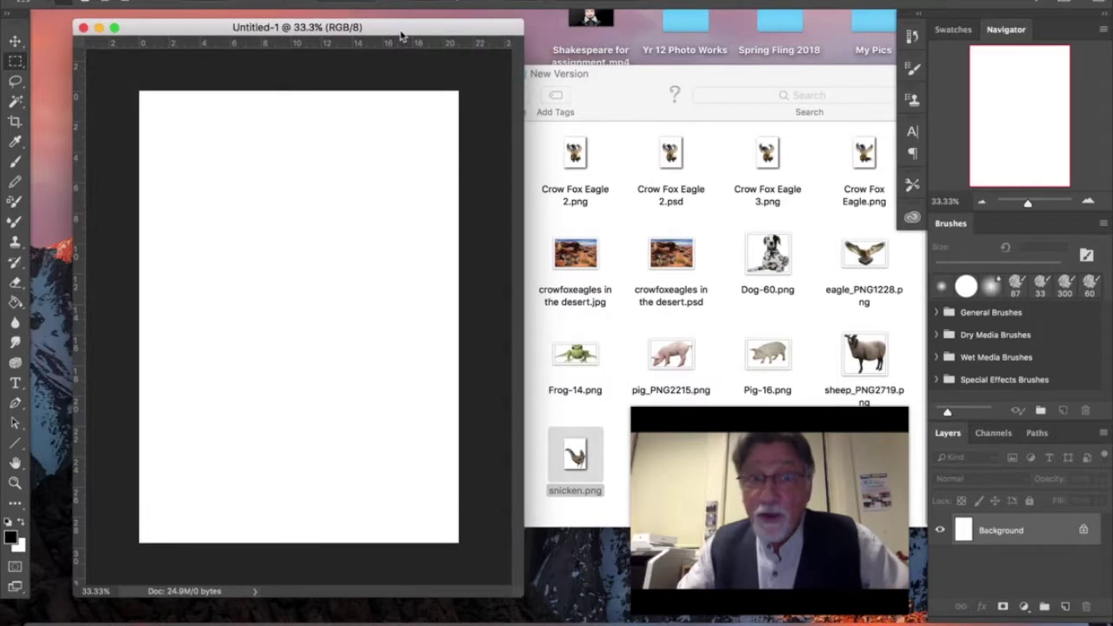
{"action": "left_click", "coordinate": [624, 98]}
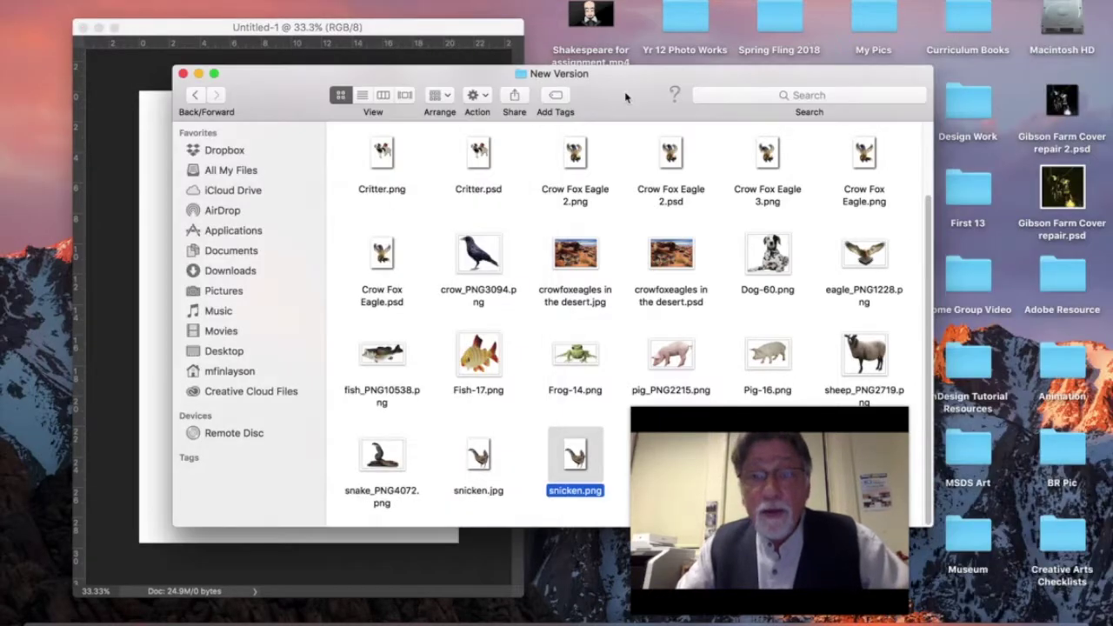
{"action": "left_click_drag", "start_coordinate": [622, 98], "coordinate": [789, 78]}
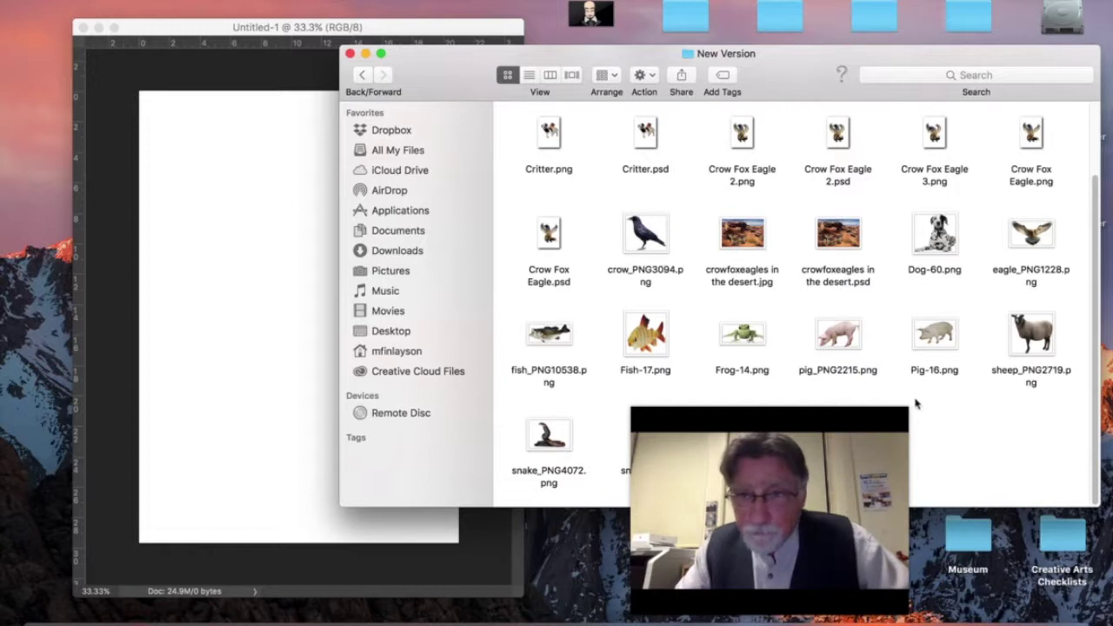
Place the sitting fox PNG from the New Version folder into the blank document at its default size and commit the placement
{"action": "scroll", "coordinate": [915, 402], "scroll_direction": "up", "scroll_amount": 3}
{"action": "left_click", "coordinate": [543, 165]}
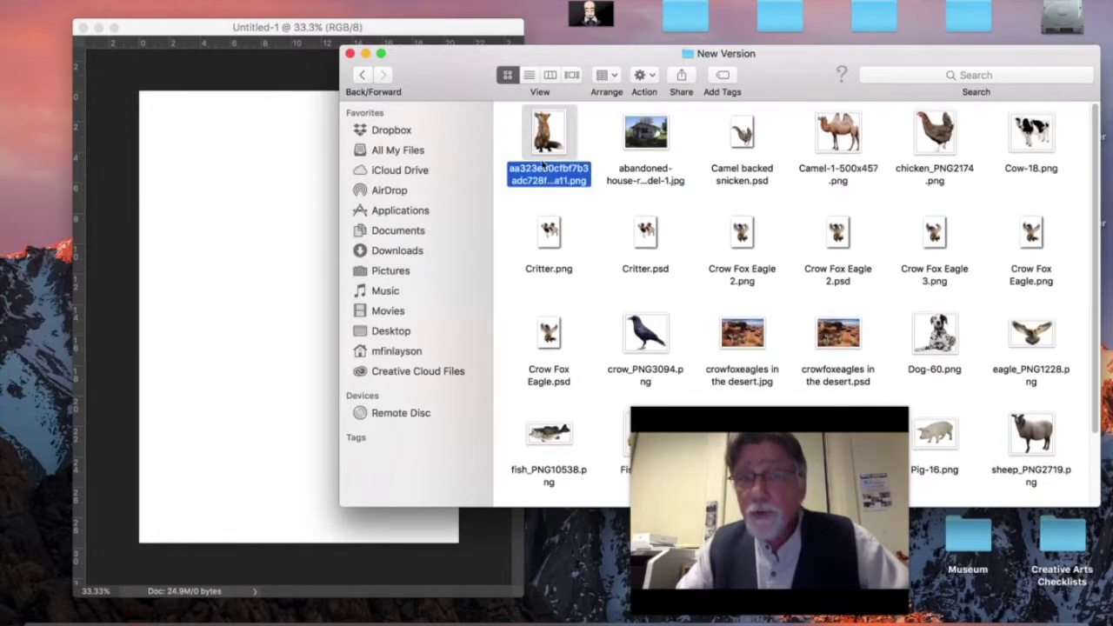
{"action": "left_click_drag", "start_coordinate": [558, 137], "coordinate": [293, 252]}
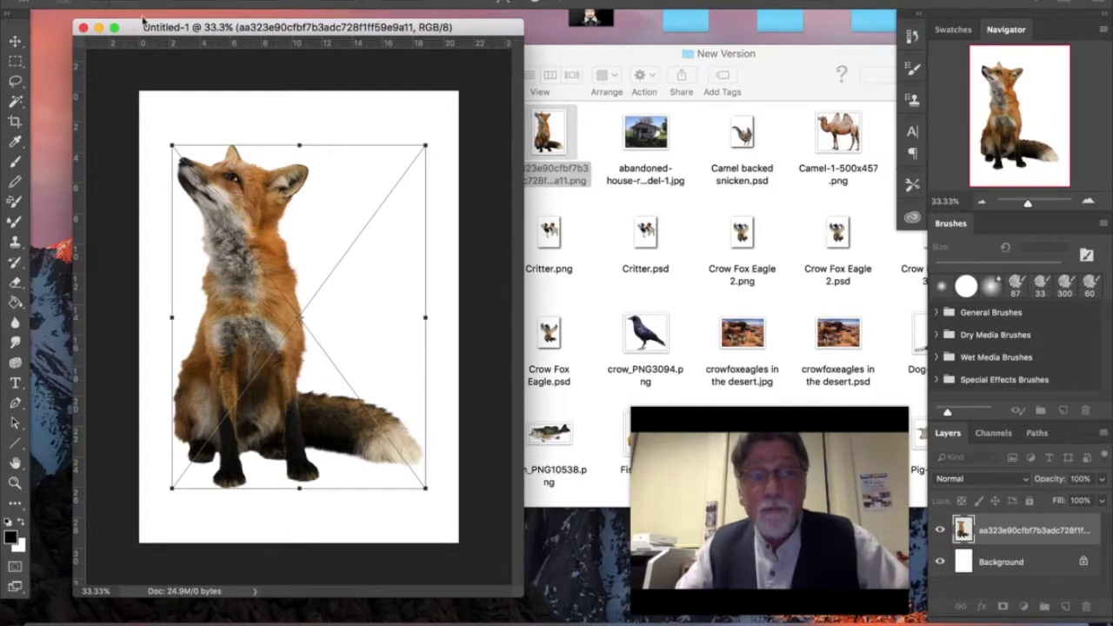
{"action": "left_click", "coordinate": [14, 42]}
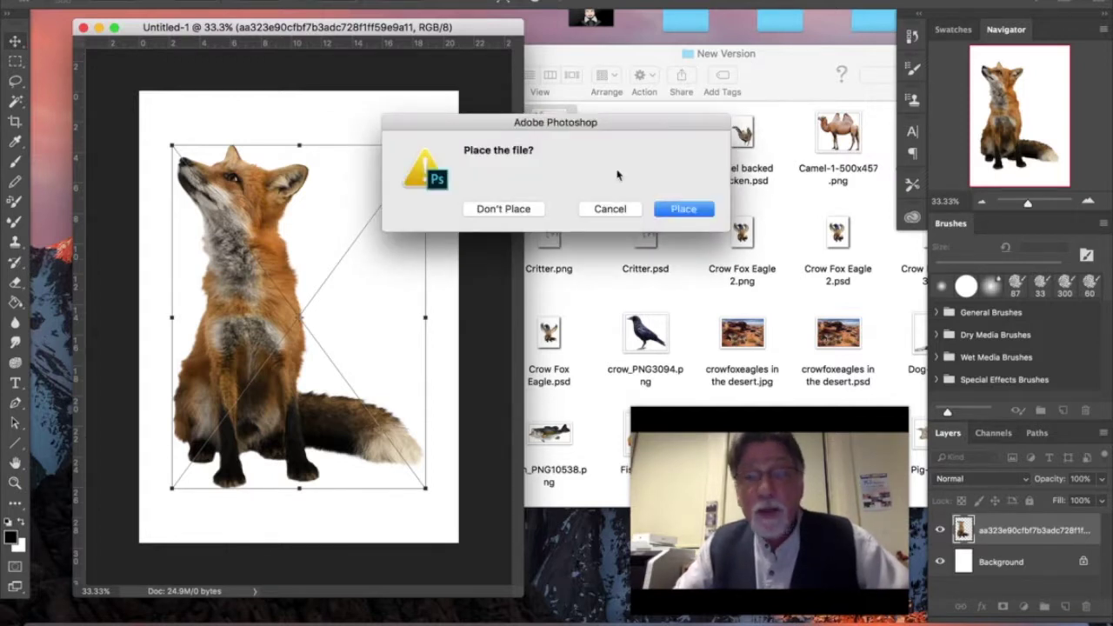
{"action": "left_click", "coordinate": [685, 213]}
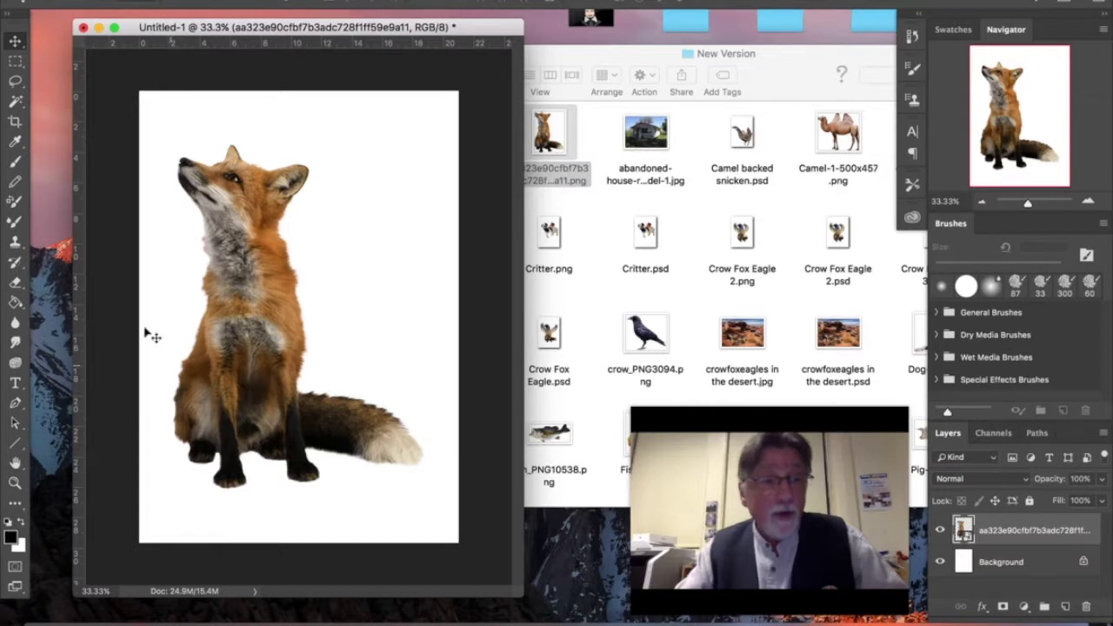
{"action": "left_click", "coordinate": [16, 284]}
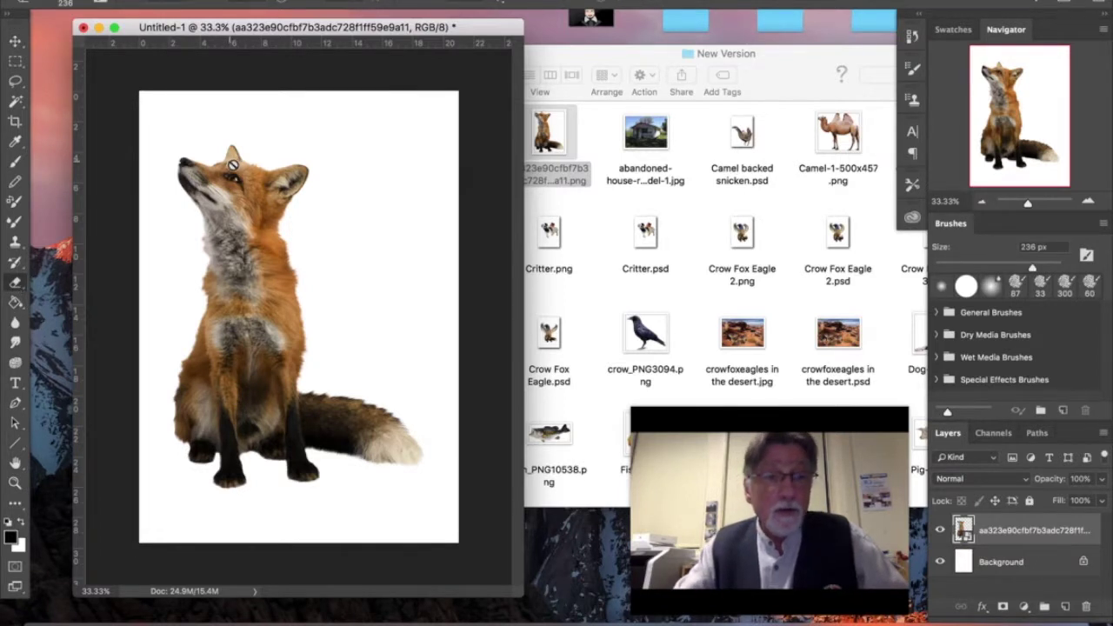
{"action": "left_click", "coordinate": [274, 187]}
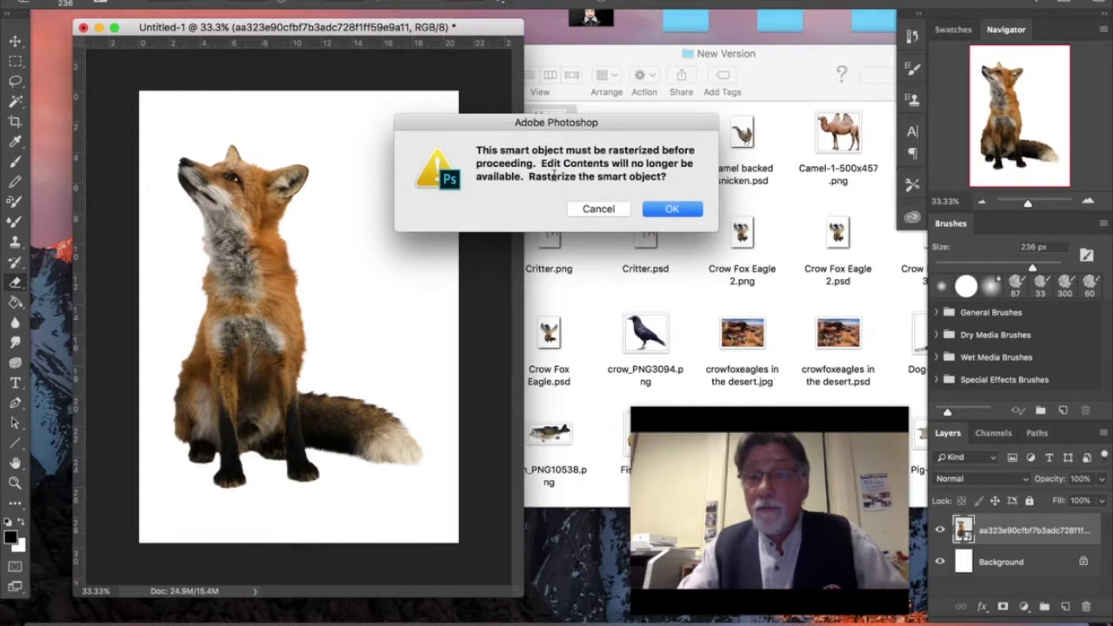
{"action": "left_click", "coordinate": [599, 209]}
Rasterize the fox layer and move the fox slightly right and down on the page
{"action": "right_click", "coordinate": [1052, 532]}
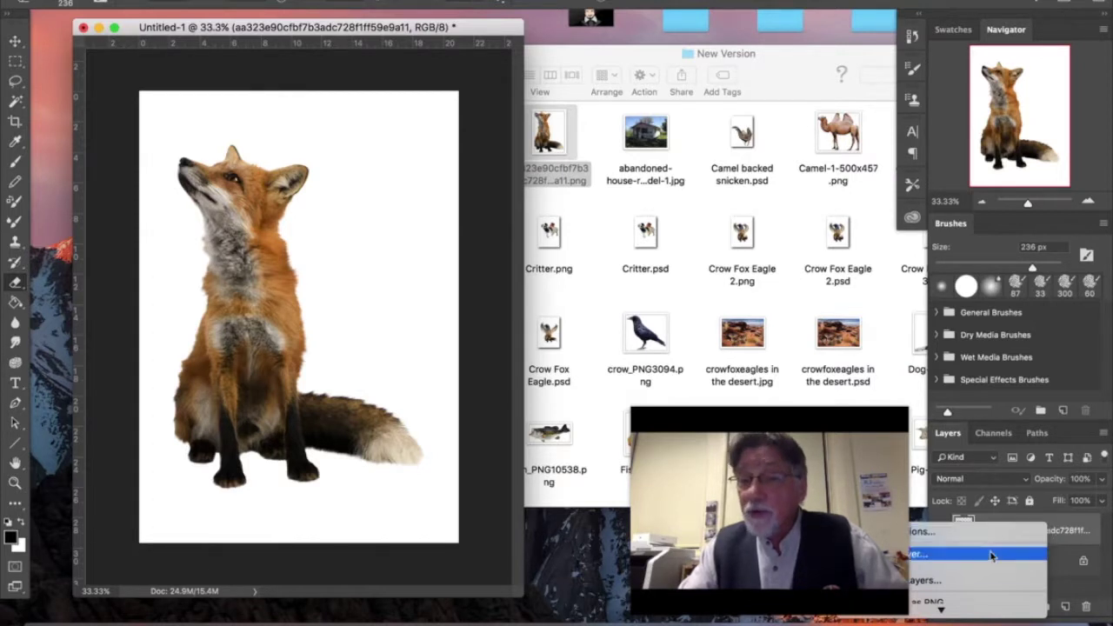
{"action": "scroll", "coordinate": [946, 578], "scroll_direction": "down", "scroll_amount": 3}
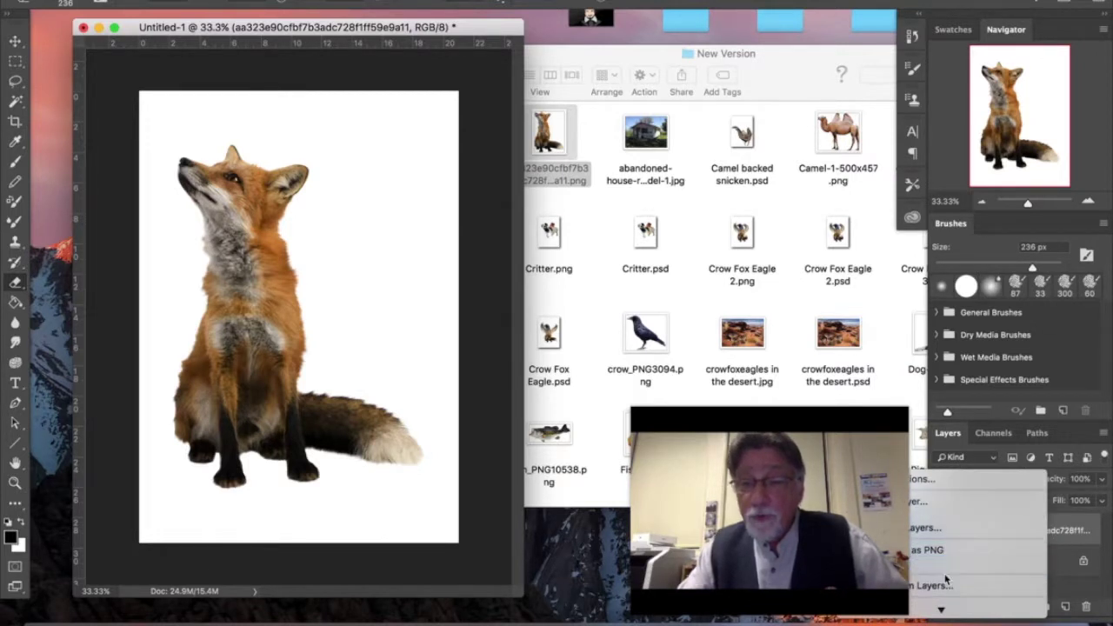
{"action": "scroll", "coordinate": [946, 574], "scroll_direction": "down", "scroll_amount": 5}
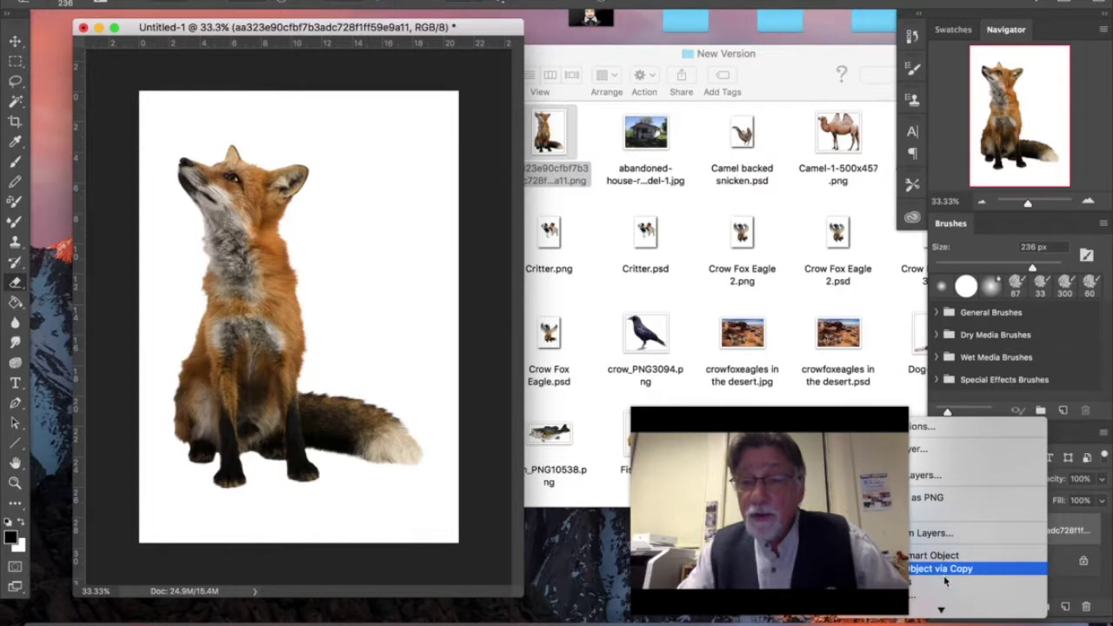
{"action": "scroll", "coordinate": [927, 596], "scroll_direction": "down", "scroll_amount": 2}
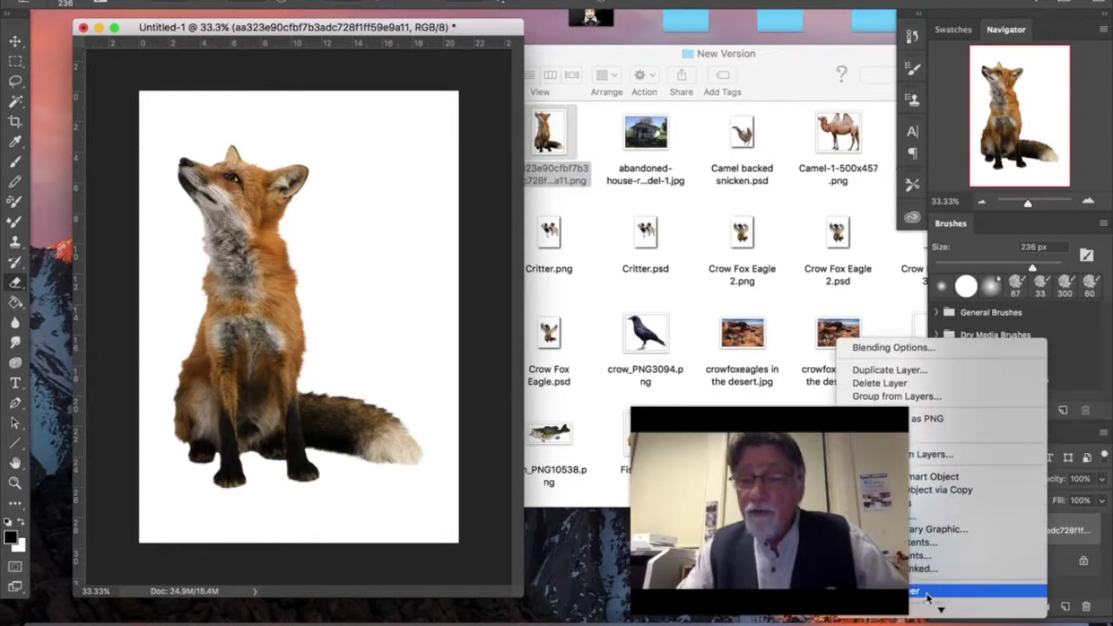
{"action": "scroll", "coordinate": [926, 598], "scroll_direction": "down", "scroll_amount": 2}
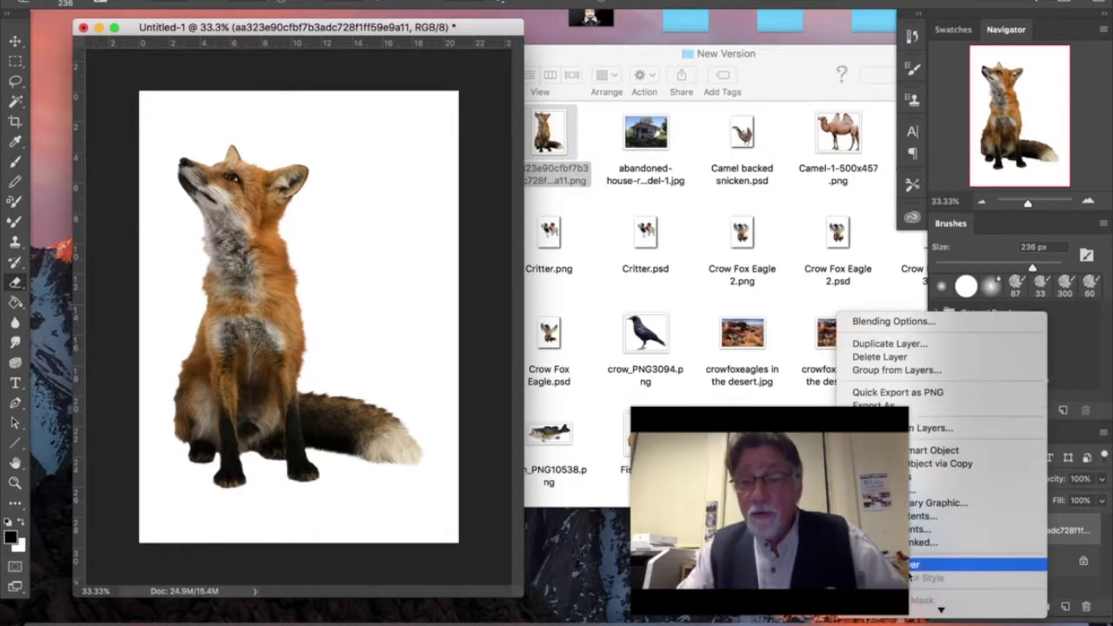
{"action": "left_click", "coordinate": [909, 565]}
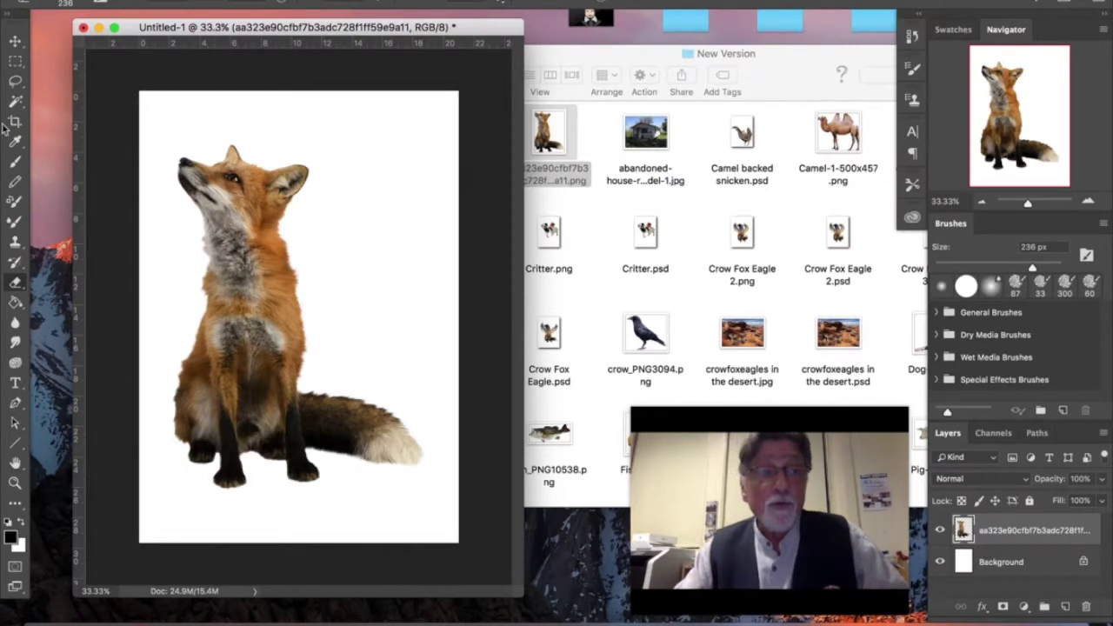
{"action": "left_click", "coordinate": [16, 41]}
{"action": "left_click_drag", "start_coordinate": [275, 295], "coordinate": [281, 301]}
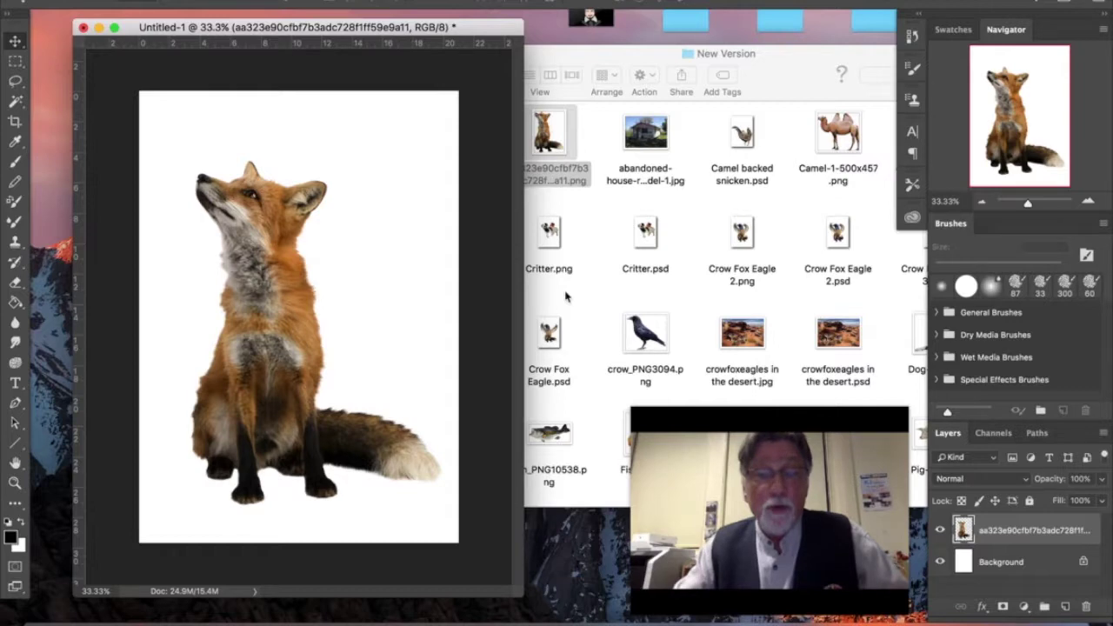
Place eagle_PNG1228.png from the New Version folder over the fox's chest, nudge it slightly upward, and commit the placement
{"action": "left_click", "coordinate": [684, 304]}
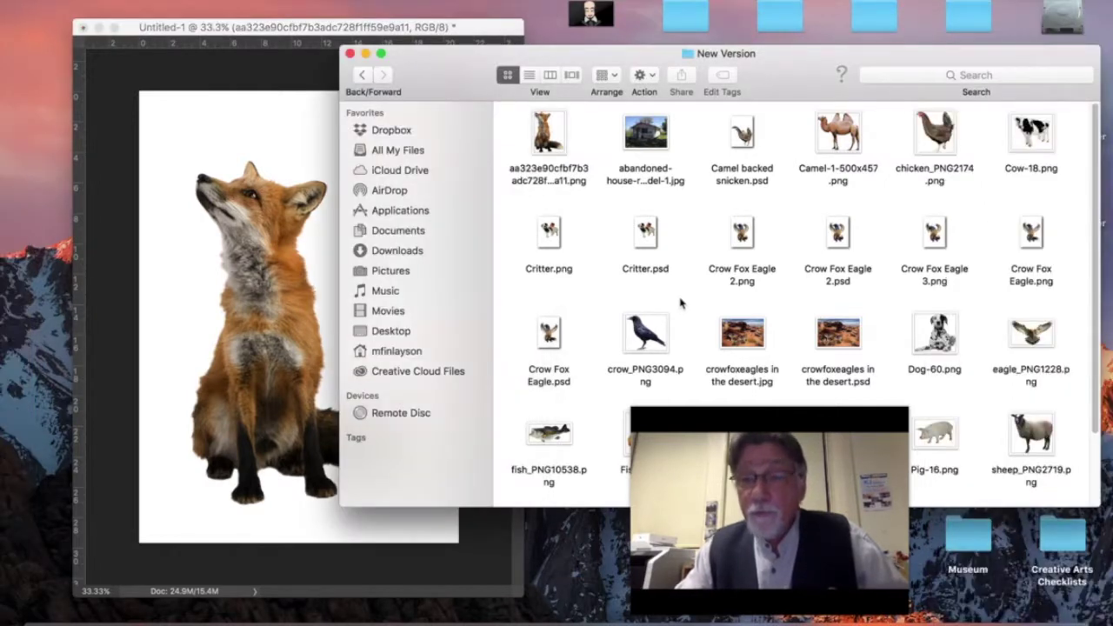
{"action": "left_click", "coordinate": [1032, 357]}
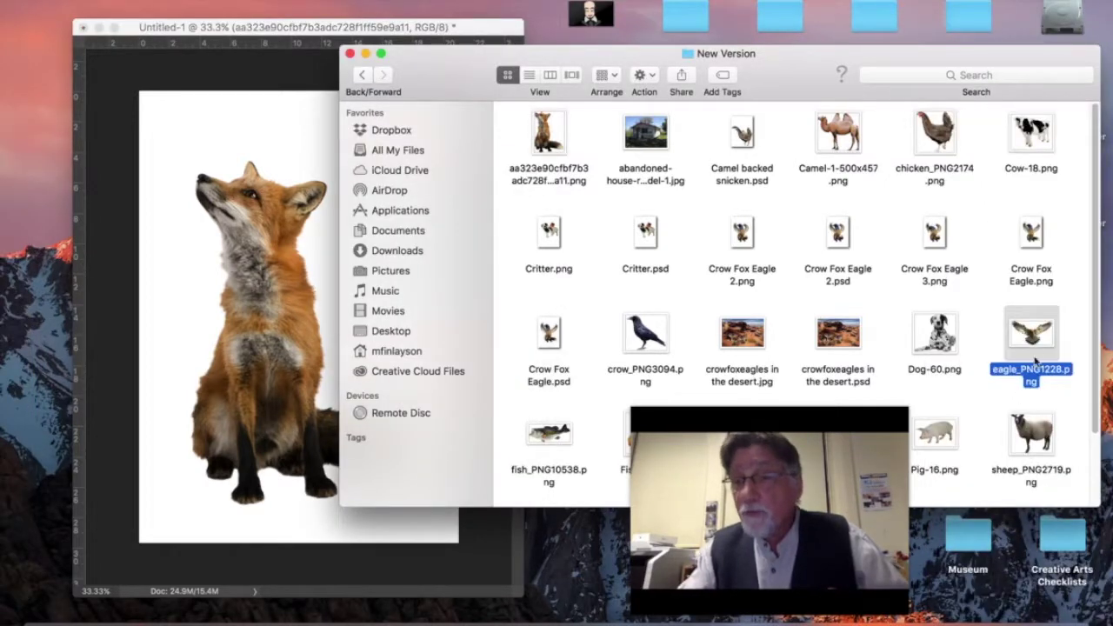
{"action": "left_click_drag", "start_coordinate": [1031, 335], "coordinate": [265, 293]}
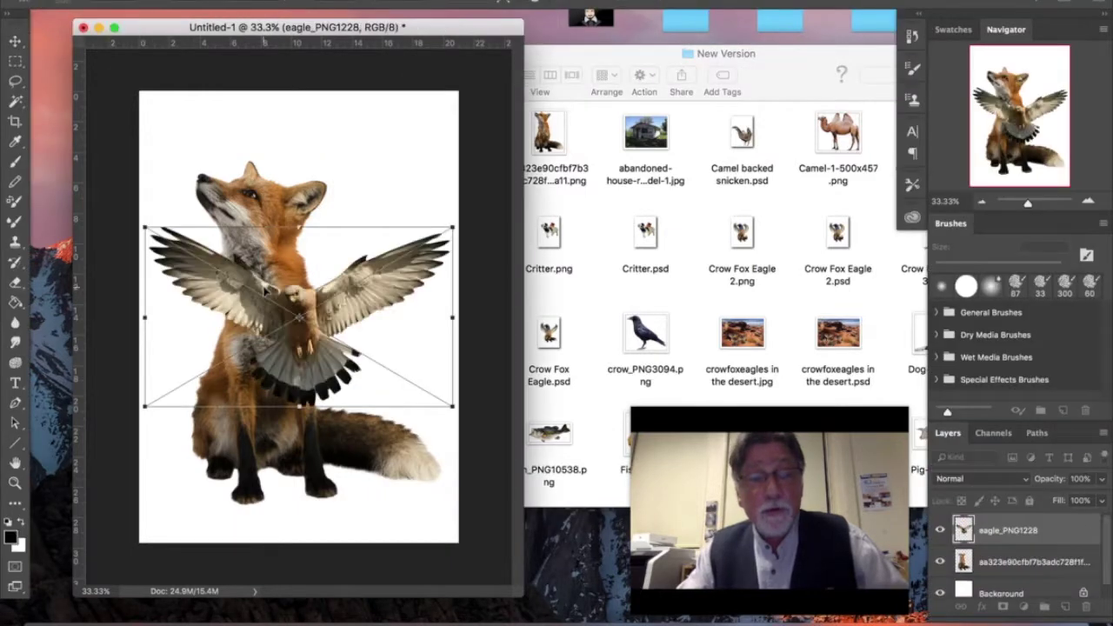
{"action": "left_click_drag", "start_coordinate": [315, 319], "coordinate": [314, 304]}
{"action": "left_click", "coordinate": [16, 42]}
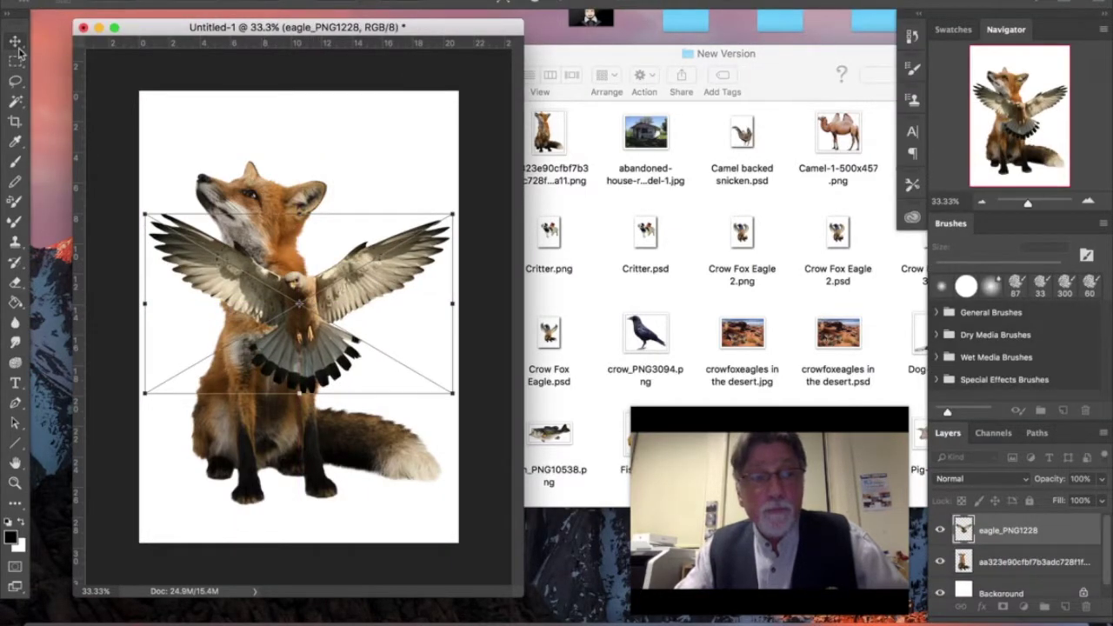
{"action": "left_click", "coordinate": [684, 210]}
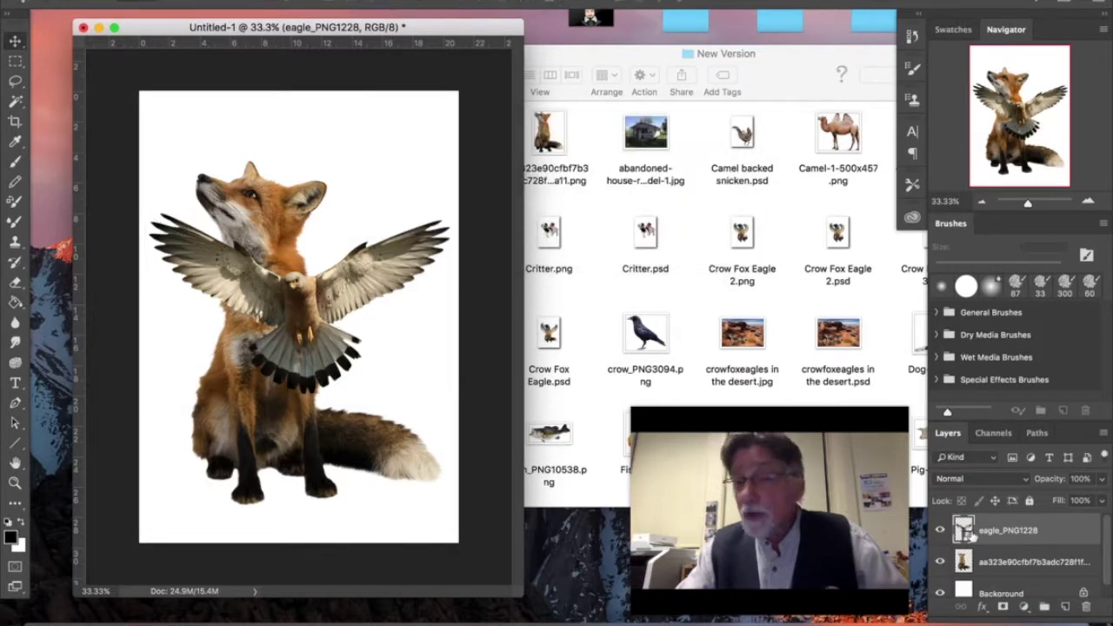
Rasterize the eagle layer, returning to the composite document after the folder window comes forward
{"action": "left_click_drag", "start_coordinate": [1016, 537], "coordinate": [1013, 537]}
{"action": "right_click", "coordinate": [1013, 536]}
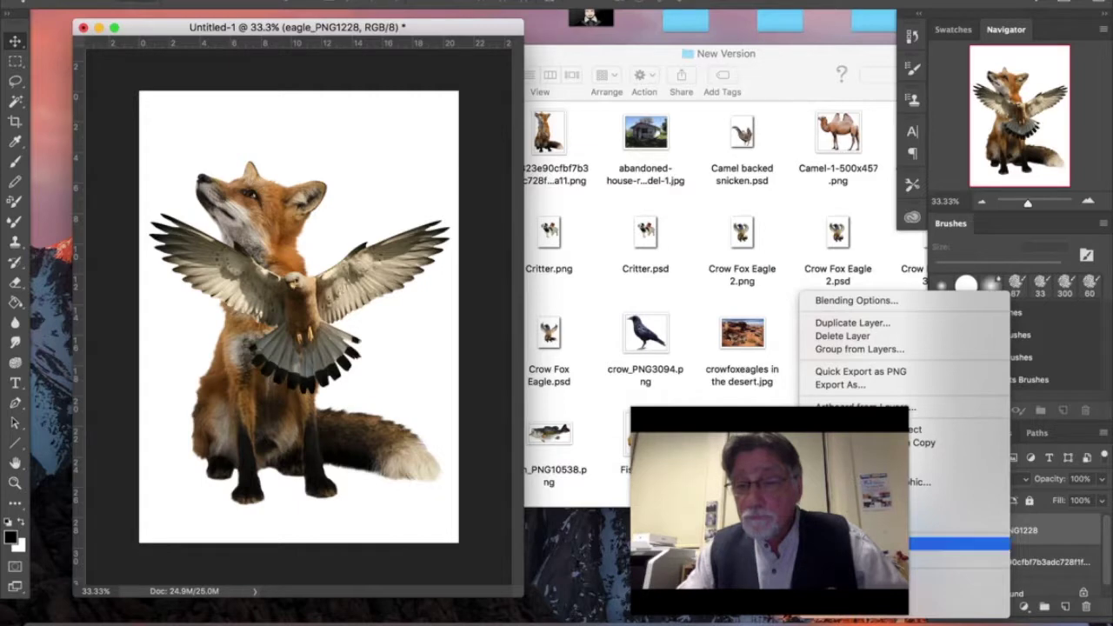
{"action": "left_click", "coordinate": [748, 400]}
{"action": "left_click", "coordinate": [635, 352]}
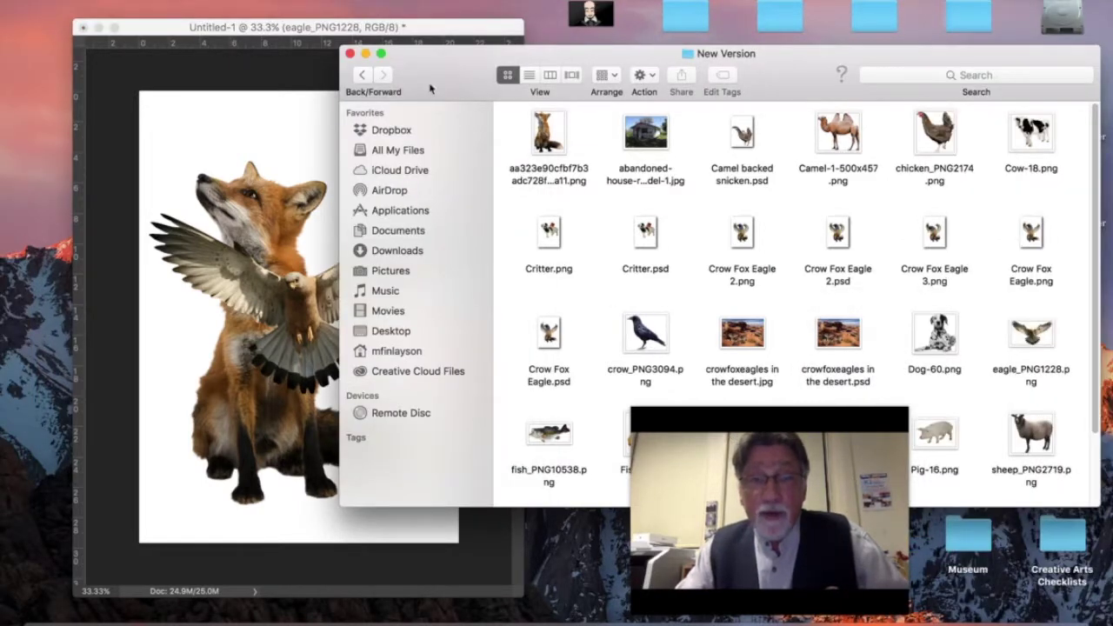
{"action": "left_click", "coordinate": [437, 32]}
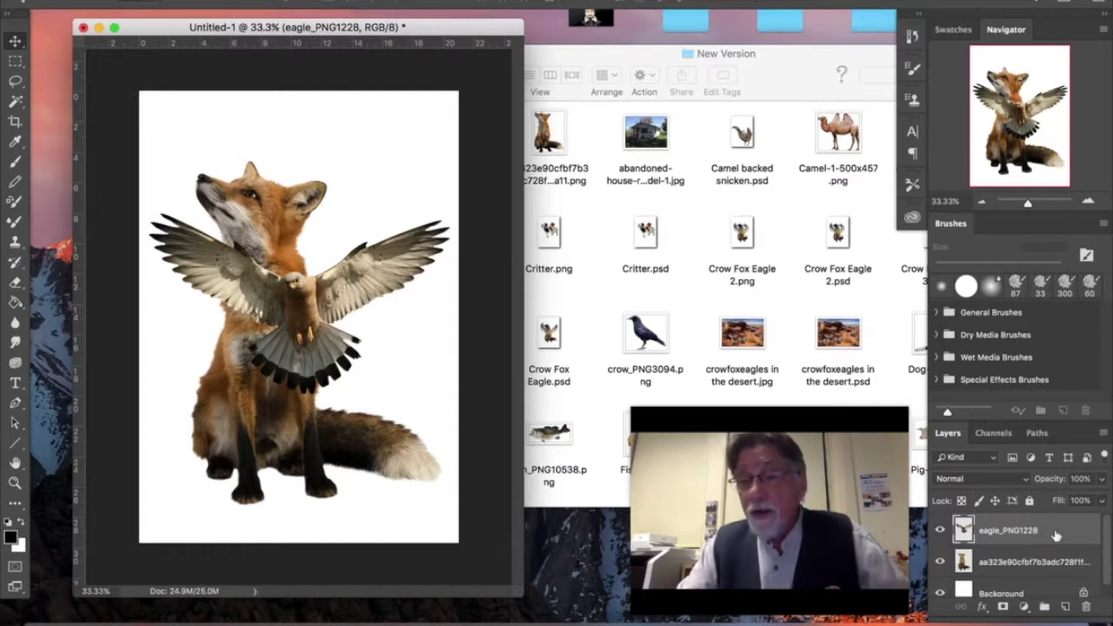
Place the eagle layer behind the fox layer and nudge the eagle slightly left and up
{"action": "left_click_drag", "start_coordinate": [1058, 532], "coordinate": [1053, 577]}
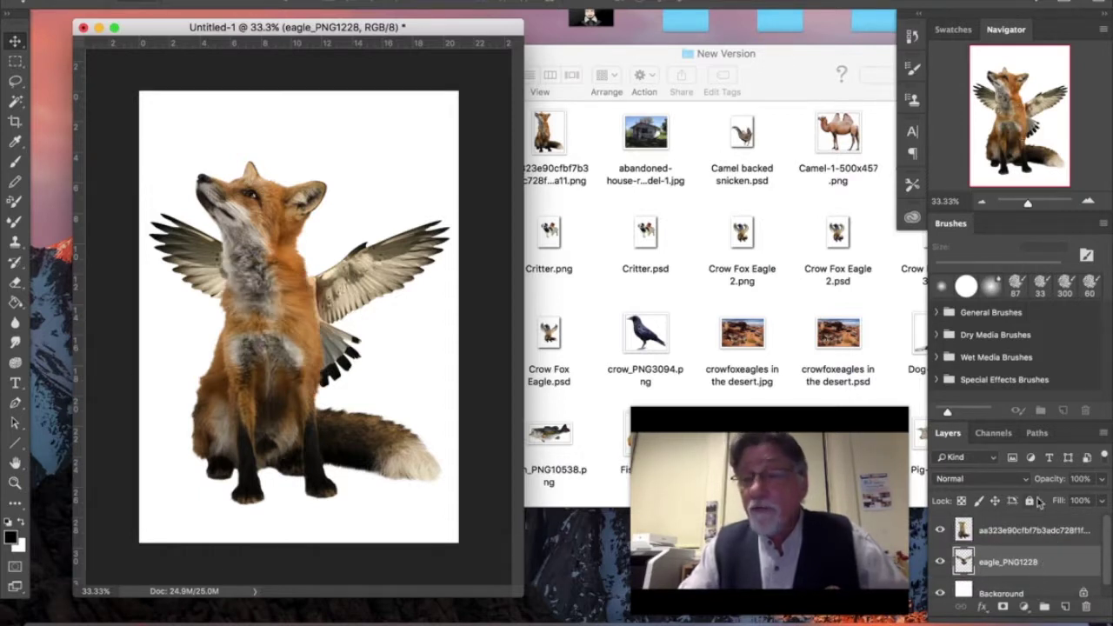
{"action": "left_click_drag", "start_coordinate": [1024, 535], "coordinate": [1034, 574]}
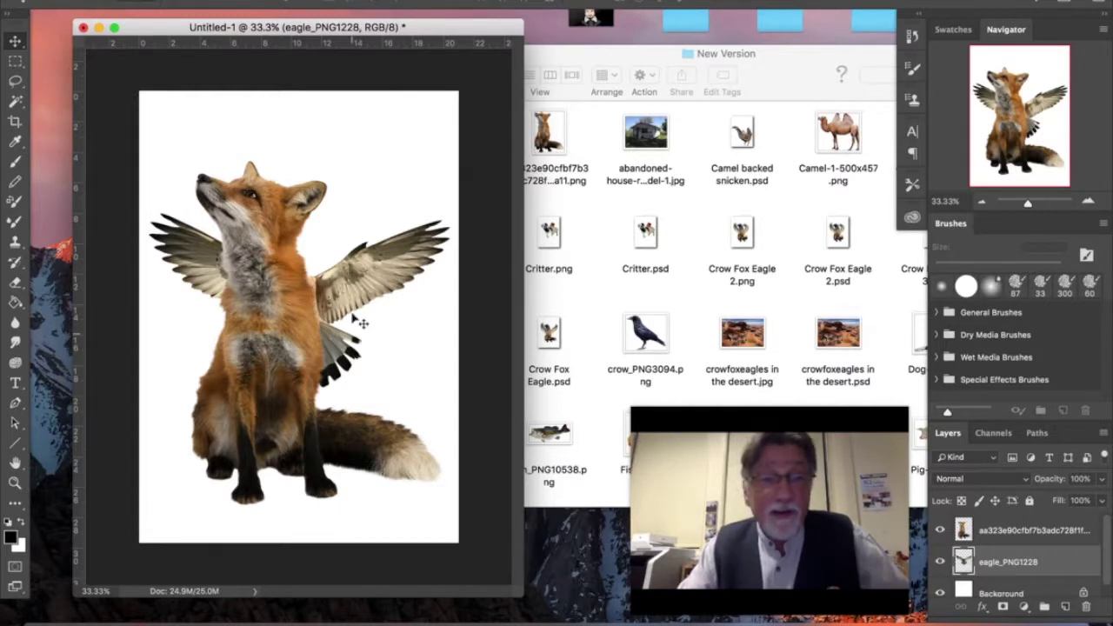
{"action": "mouse_move", "coordinate": [361, 289]}
{"action": "left_mouse_down"}
{"action": "mouse_move", "coordinate": [353, 246]}
{"action": "mouse_move", "coordinate": [349, 283]}
{"action": "left_mouse_up"}
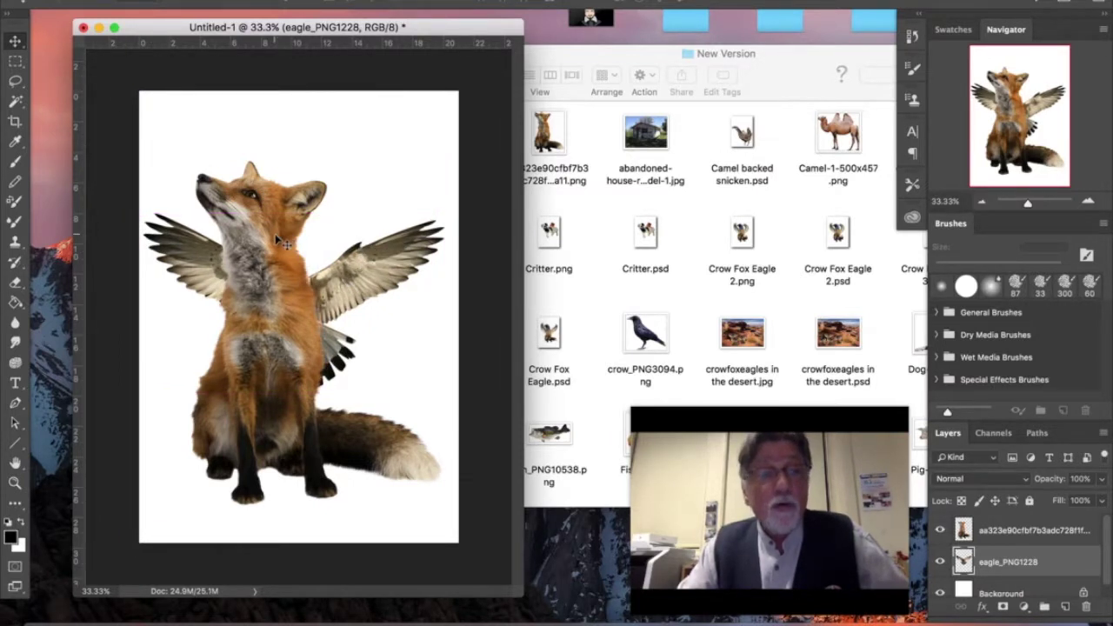
{"action": "left_click", "coordinate": [1024, 534]}
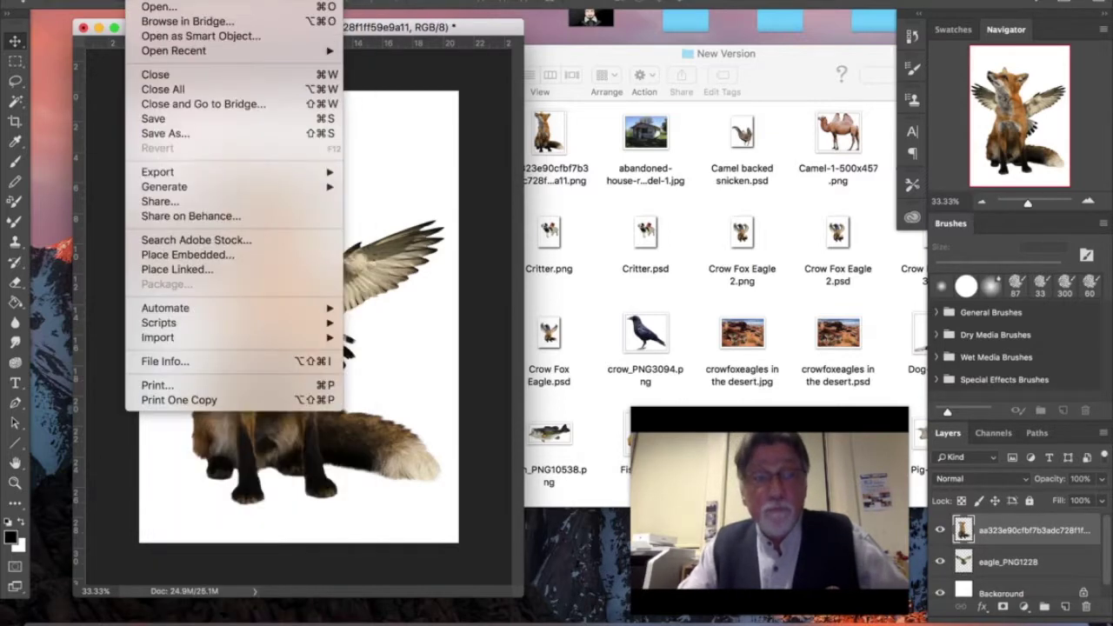
{"action": "mouse_move", "coordinate": [242, 324]}
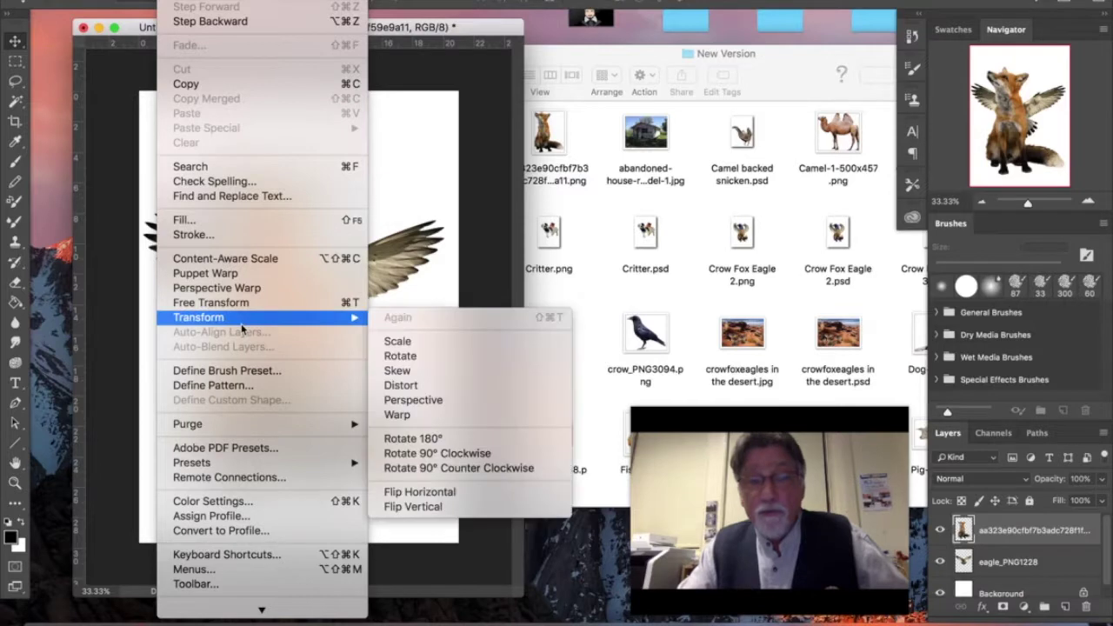
{"action": "left_click", "coordinate": [396, 341]}
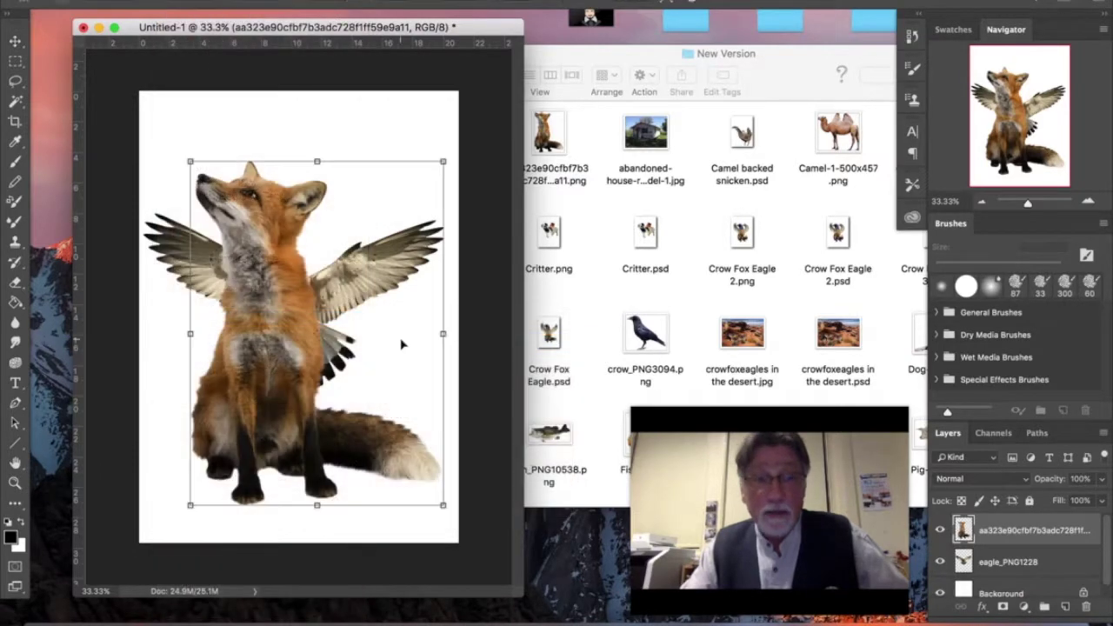
{"action": "left_click_drag", "start_coordinate": [442, 165], "coordinate": [392, 157]}
{"action": "left_click", "coordinate": [16, 42]}
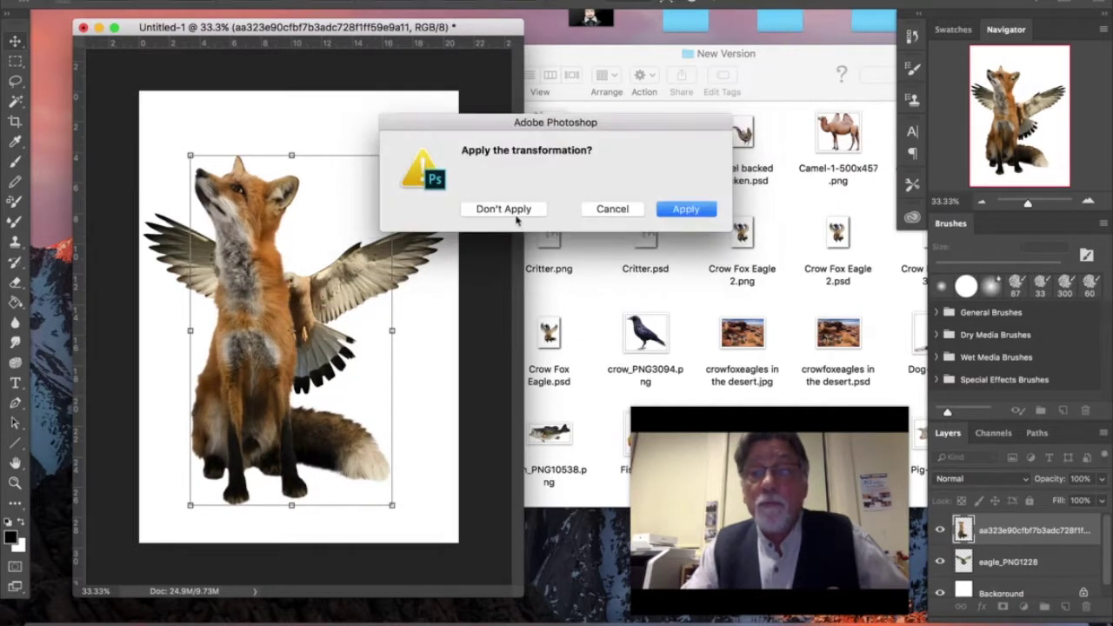
{"action": "left_click", "coordinate": [513, 212]}
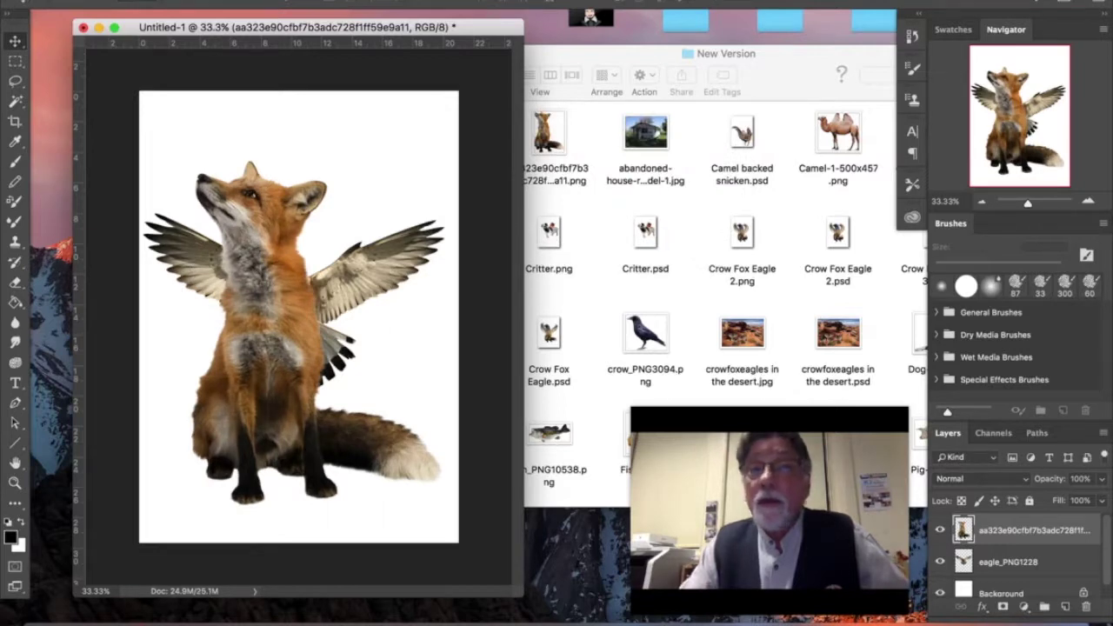
Scale the fox layer down to suit the wings, center the fox's body over the eagle's body, and apply the transformation
{"action": "left_click", "coordinate": [178, 1]}
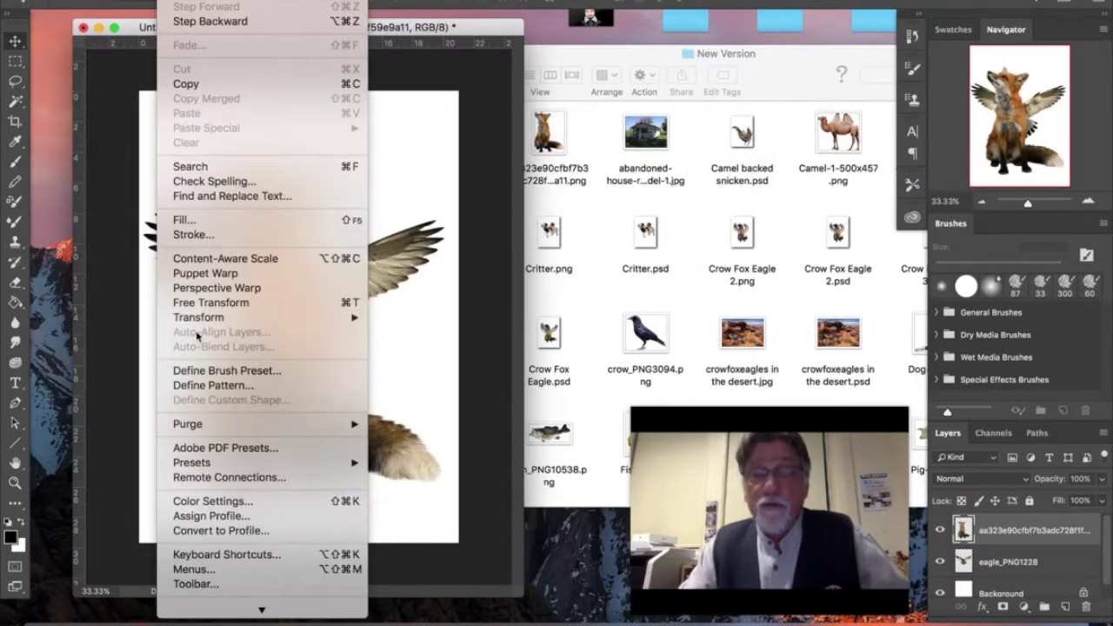
{"action": "mouse_move", "coordinate": [205, 322]}
{"action": "left_click", "coordinate": [397, 348]}
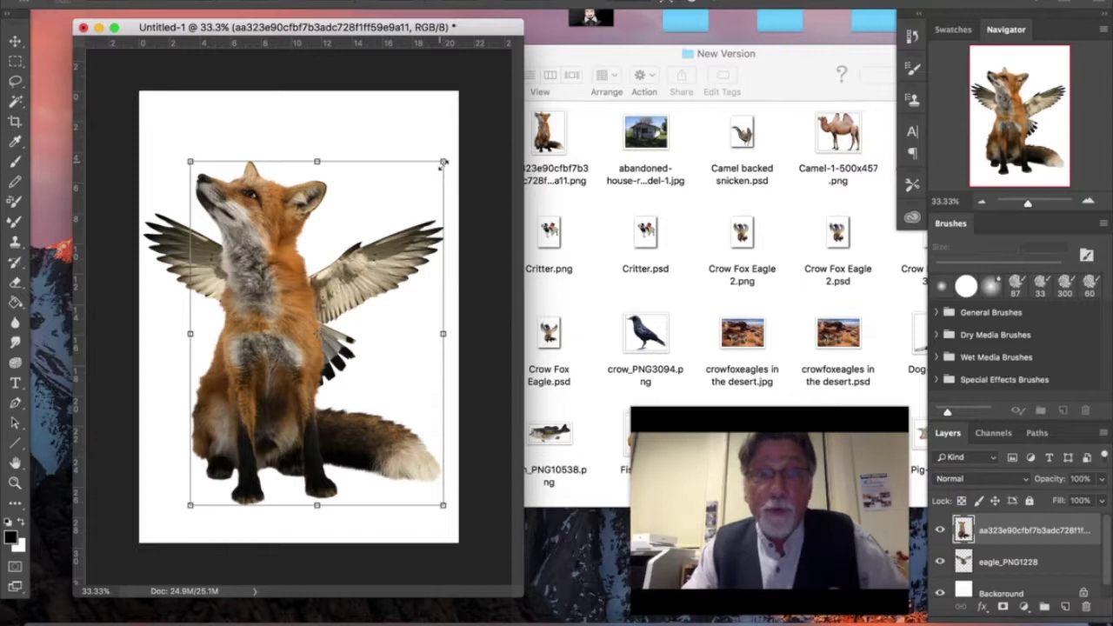
{"action": "left_click_drag", "start_coordinate": [437, 169], "coordinate": [365, 233]}
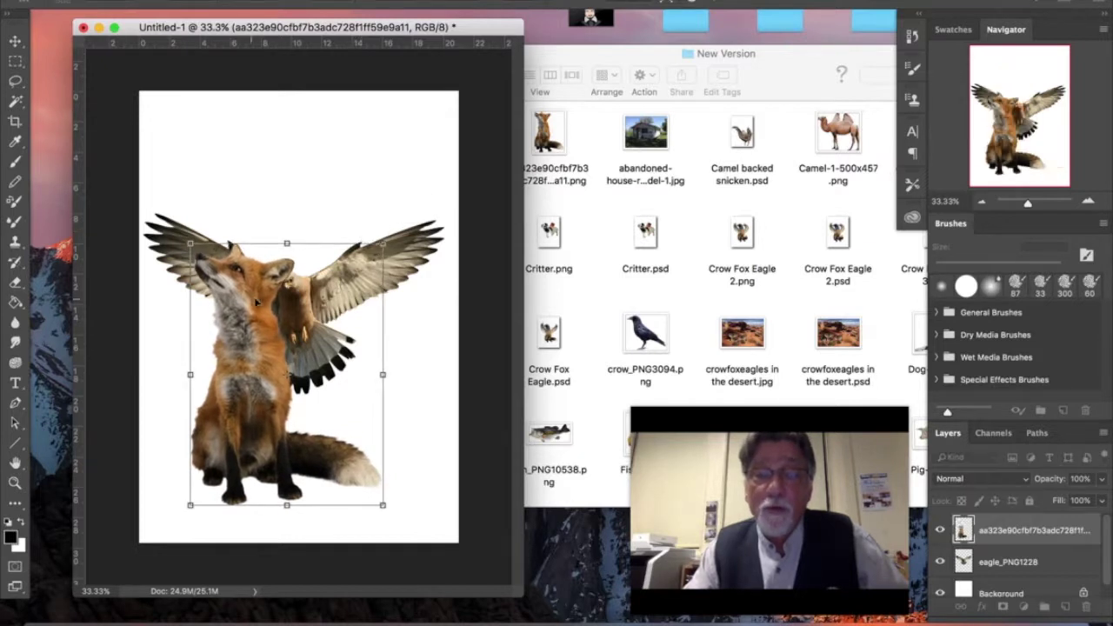
{"action": "left_click_drag", "start_coordinate": [252, 311], "coordinate": [302, 238]}
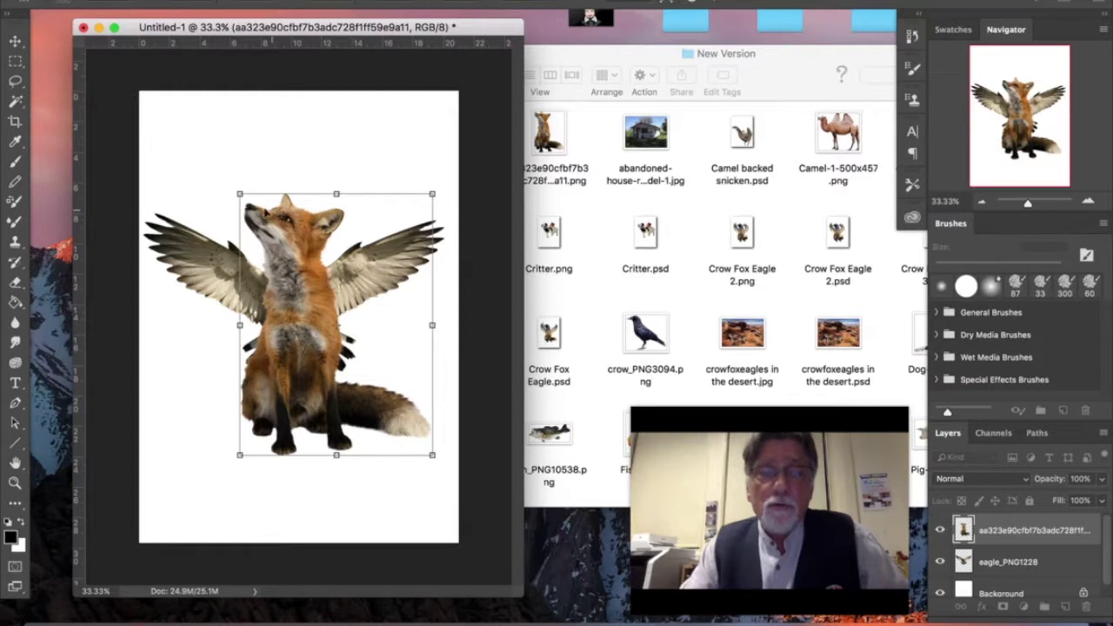
{"action": "left_click_drag", "start_coordinate": [240, 192], "coordinate": [231, 173]}
{"action": "left_click_drag", "start_coordinate": [280, 287], "coordinate": [287, 288]}
{"action": "left_click", "coordinate": [14, 41]}
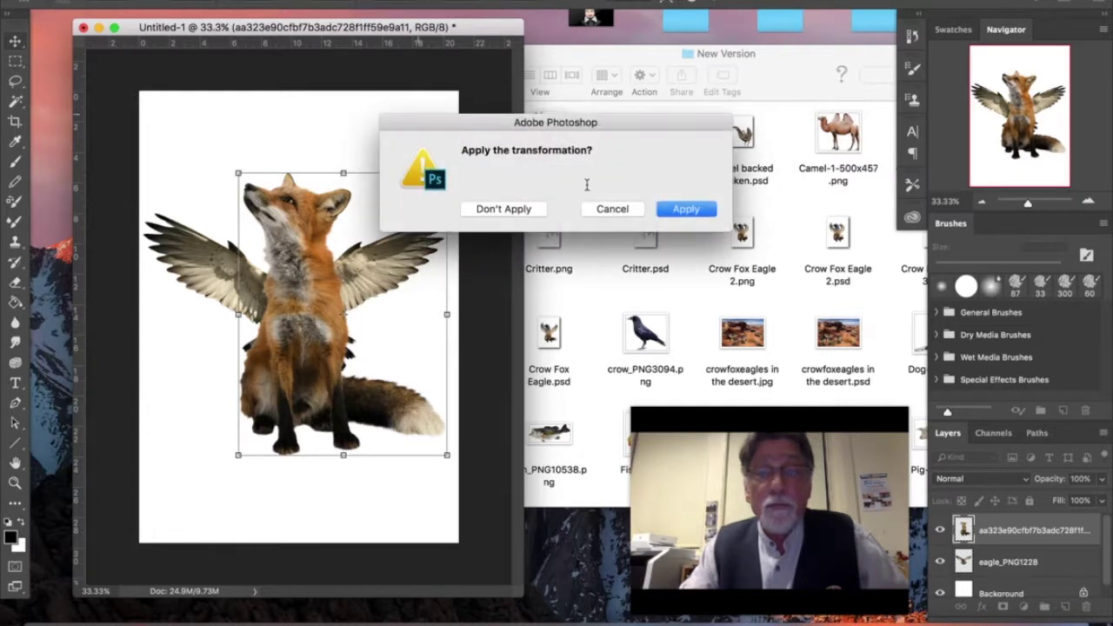
{"action": "left_click", "coordinate": [686, 210]}
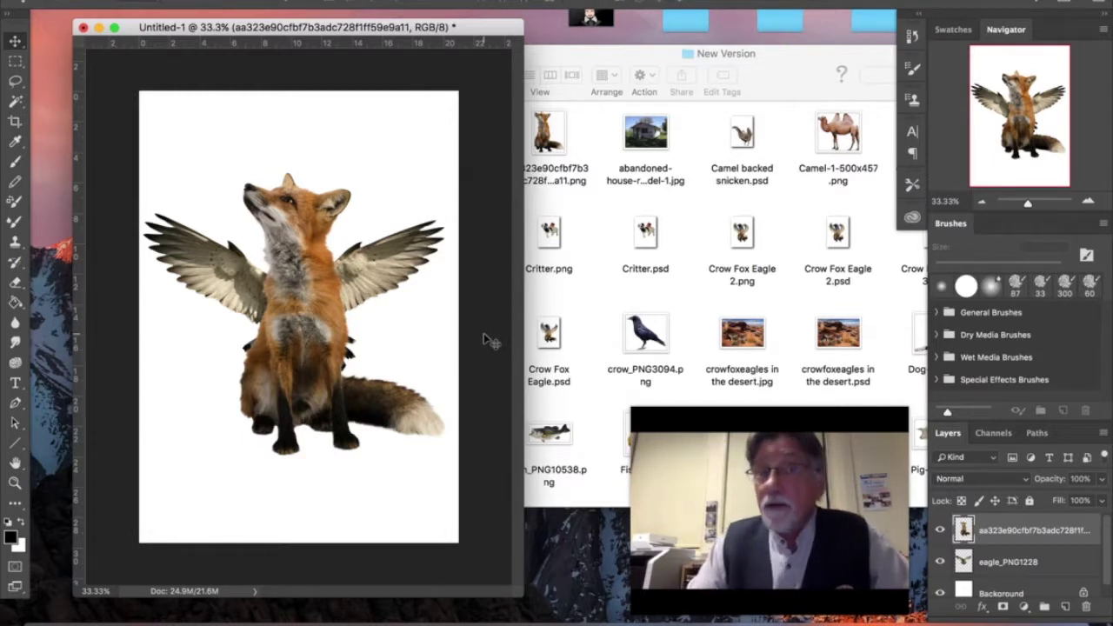
Erase the eagle's tail feathers on its own layer with the 236 px Eraser, hiding the fox layer temporarily to reach the whole tail
{"action": "left_click", "coordinate": [1033, 563]}
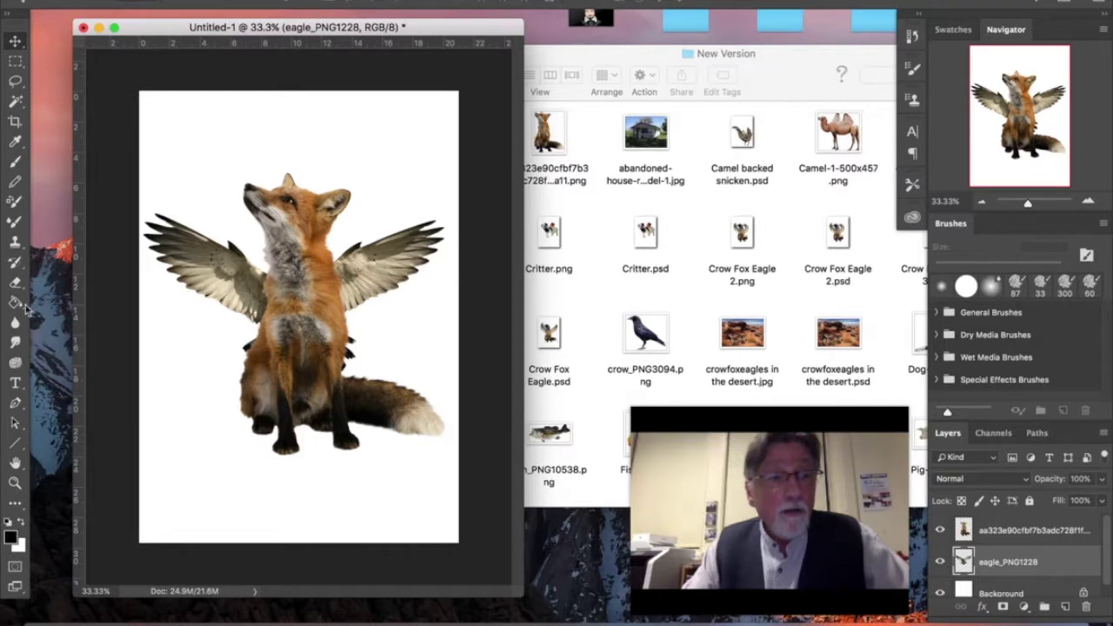
{"action": "left_click", "coordinate": [15, 284]}
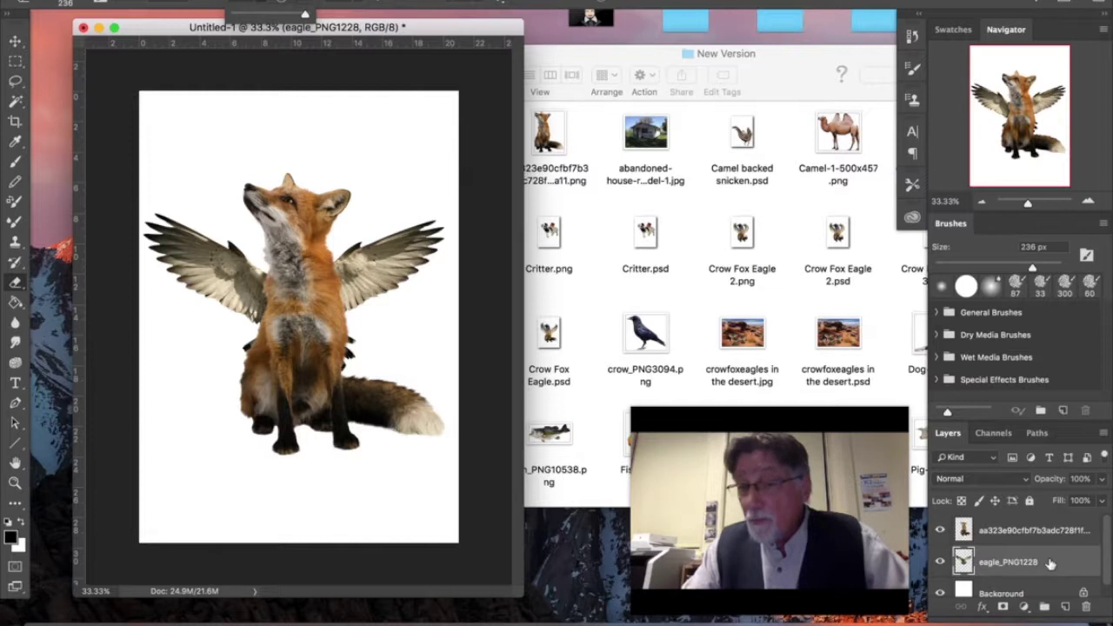
{"action": "left_click_drag", "start_coordinate": [364, 351], "coordinate": [358, 365]}
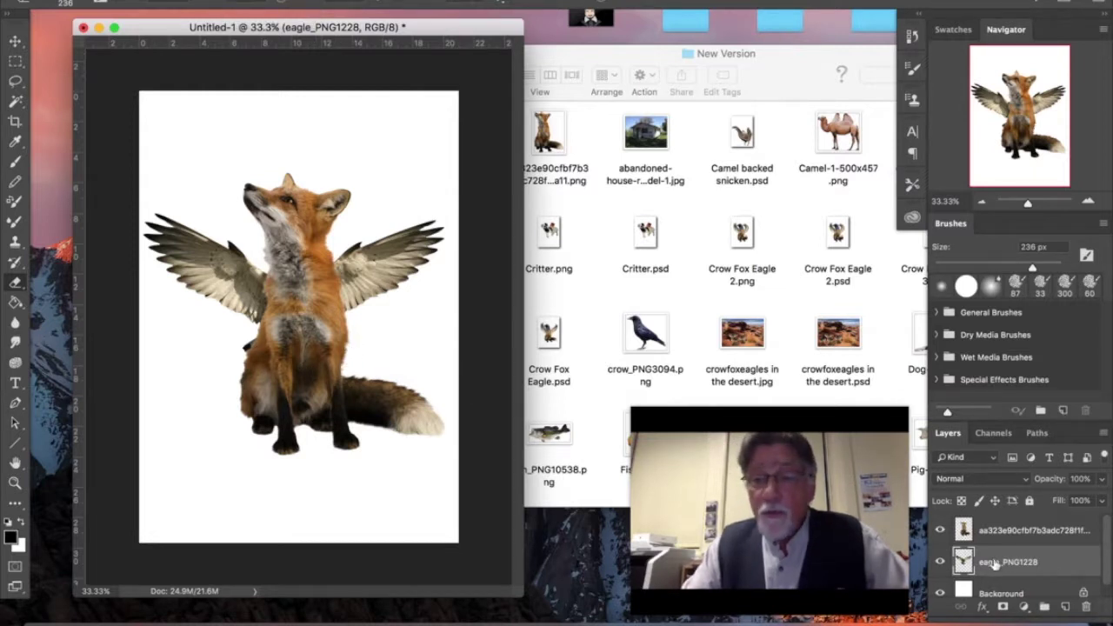
{"action": "left_click", "coordinate": [945, 533]}
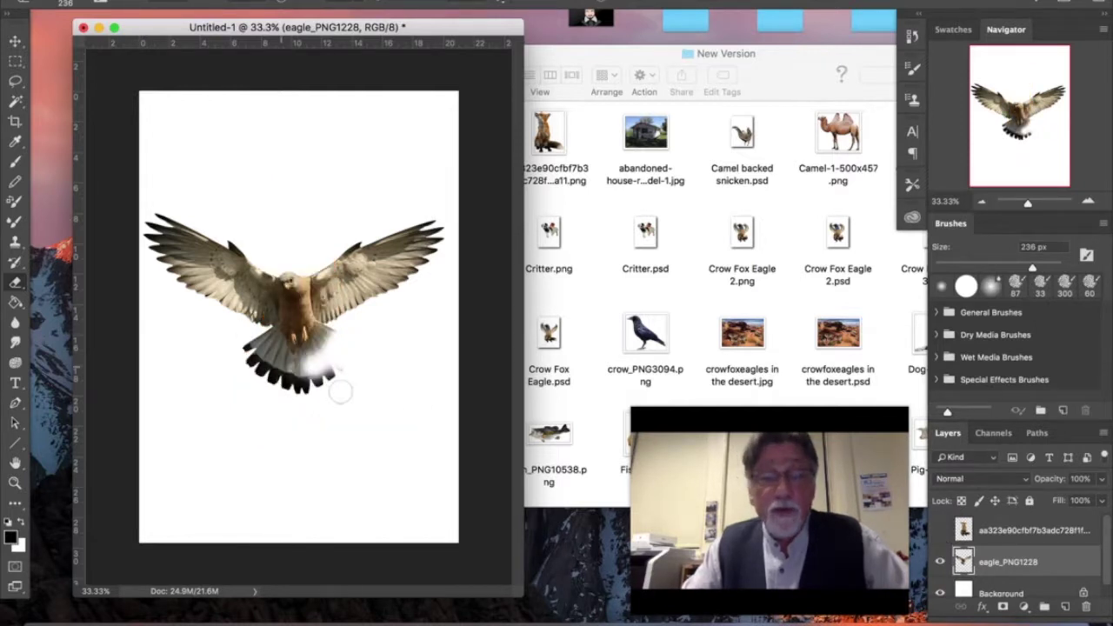
{"action": "mouse_move", "coordinate": [344, 374]}
{"action": "left_mouse_down"}
{"action": "mouse_move", "coordinate": [305, 376]}
{"action": "mouse_move", "coordinate": [292, 391]}
{"action": "mouse_move", "coordinate": [348, 396]}
{"action": "mouse_move", "coordinate": [248, 355]}
{"action": "mouse_move", "coordinate": [264, 386]}
{"action": "mouse_move", "coordinate": [283, 354]}
{"action": "mouse_move", "coordinate": [254, 352]}
{"action": "mouse_move", "coordinate": [347, 353]}
{"action": "mouse_move", "coordinate": [303, 371]}
{"action": "mouse_move", "coordinate": [252, 371]}
{"action": "mouse_move", "coordinate": [271, 403]}
{"action": "left_mouse_up"}
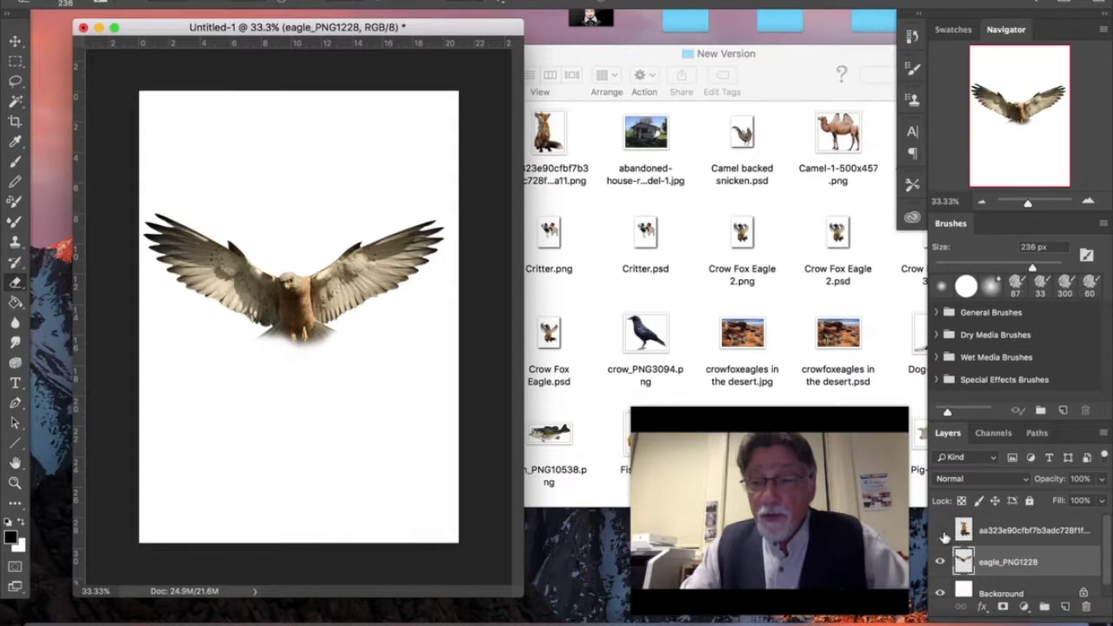
{"action": "left_click", "coordinate": [939, 530]}
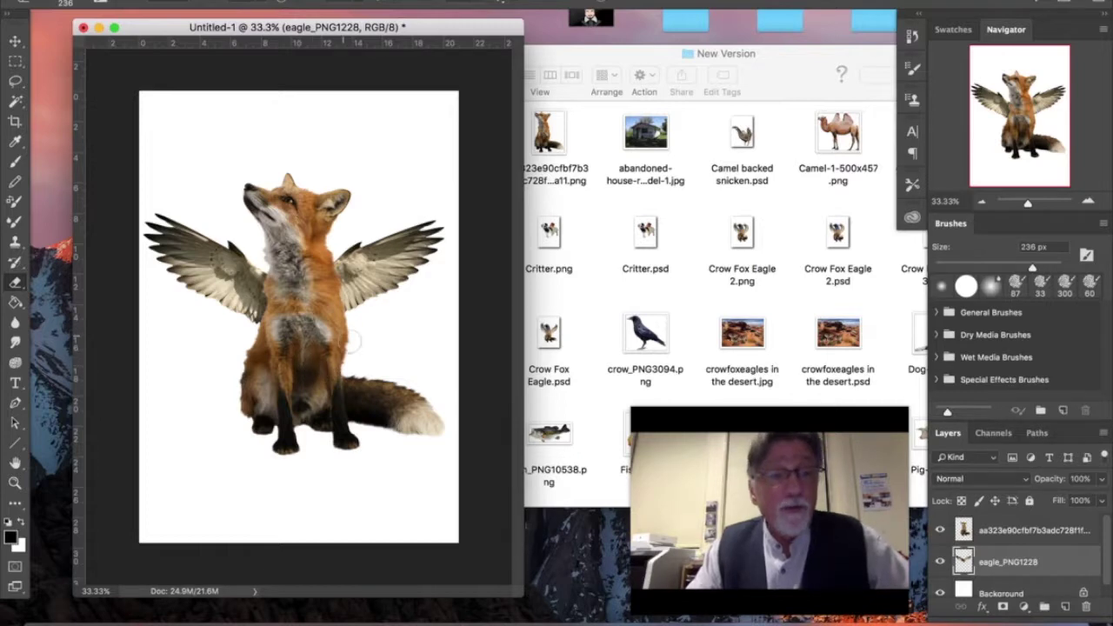
Move the New Version folder window aside, place crow_PNG3094.png into the composite at its default size, and commit the placement
{"action": "left_click", "coordinate": [702, 301]}
{"action": "left_click_drag", "start_coordinate": [845, 62], "coordinate": [948, 27]}
{"action": "left_click", "coordinate": [749, 298]}
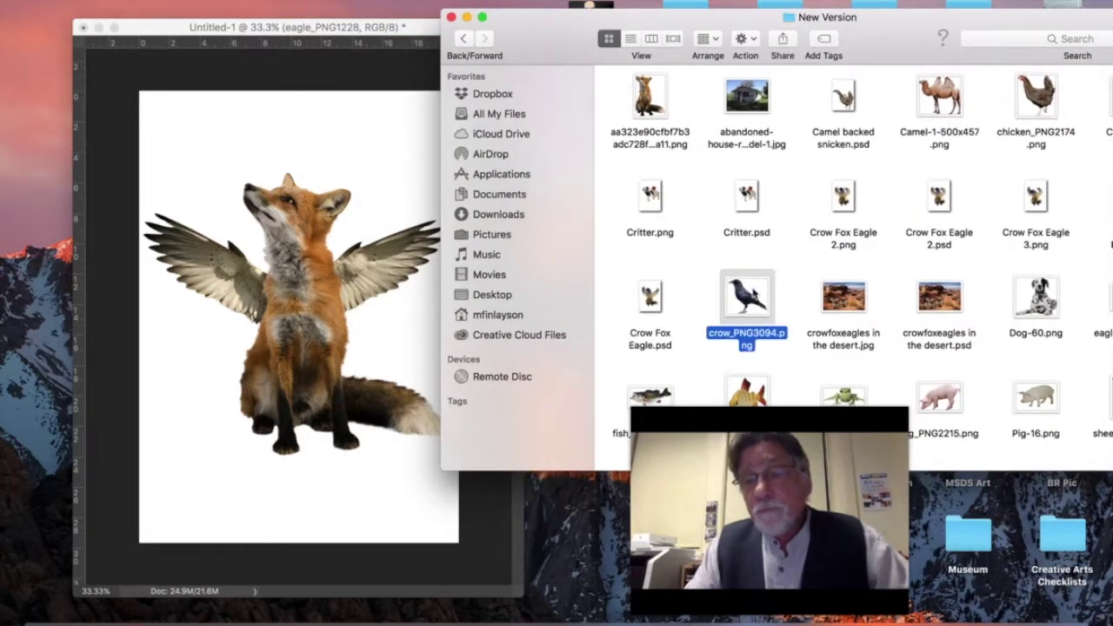
{"action": "left_click_drag", "start_coordinate": [758, 302], "coordinate": [272, 204]}
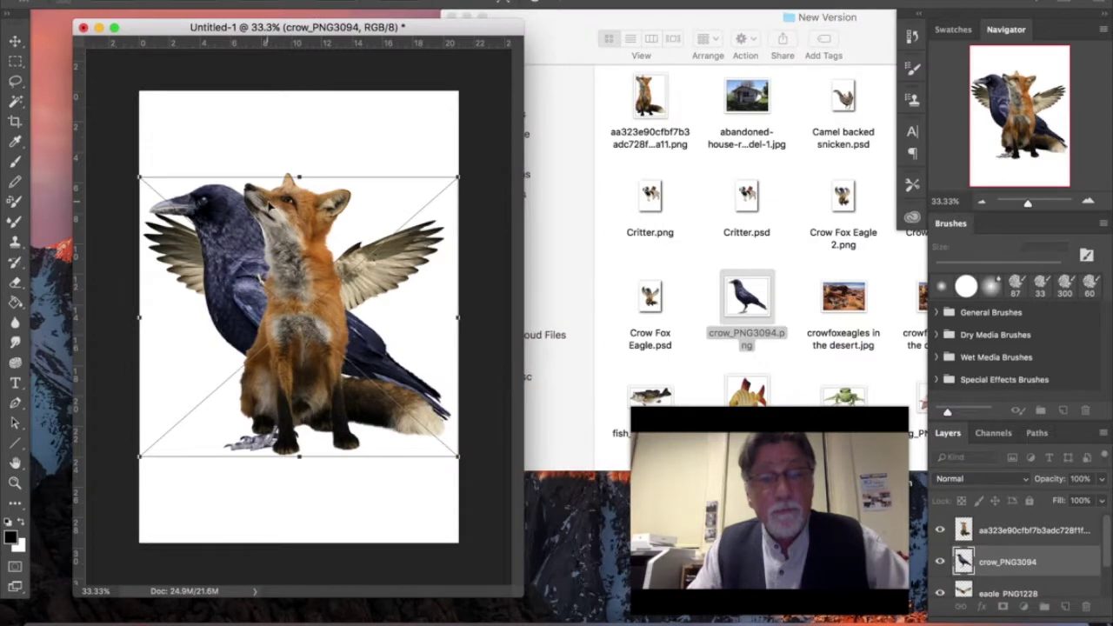
{"action": "left_click", "coordinate": [16, 45]}
{"action": "key", "text": "Return"}
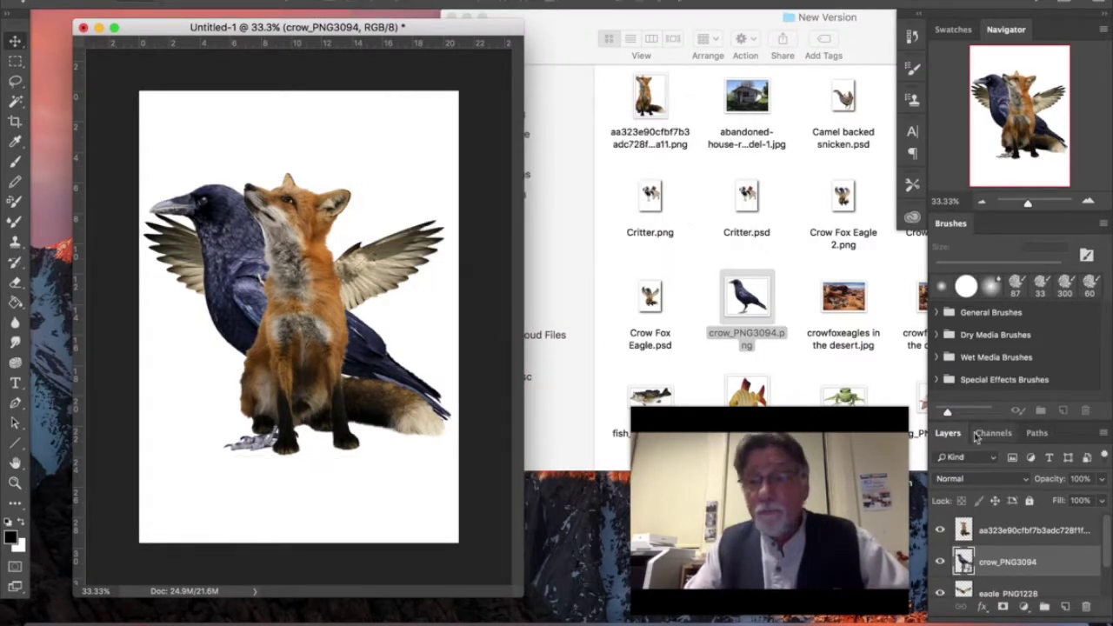
Rasterize the crow layer
{"action": "right_click", "coordinate": [1006, 565]}
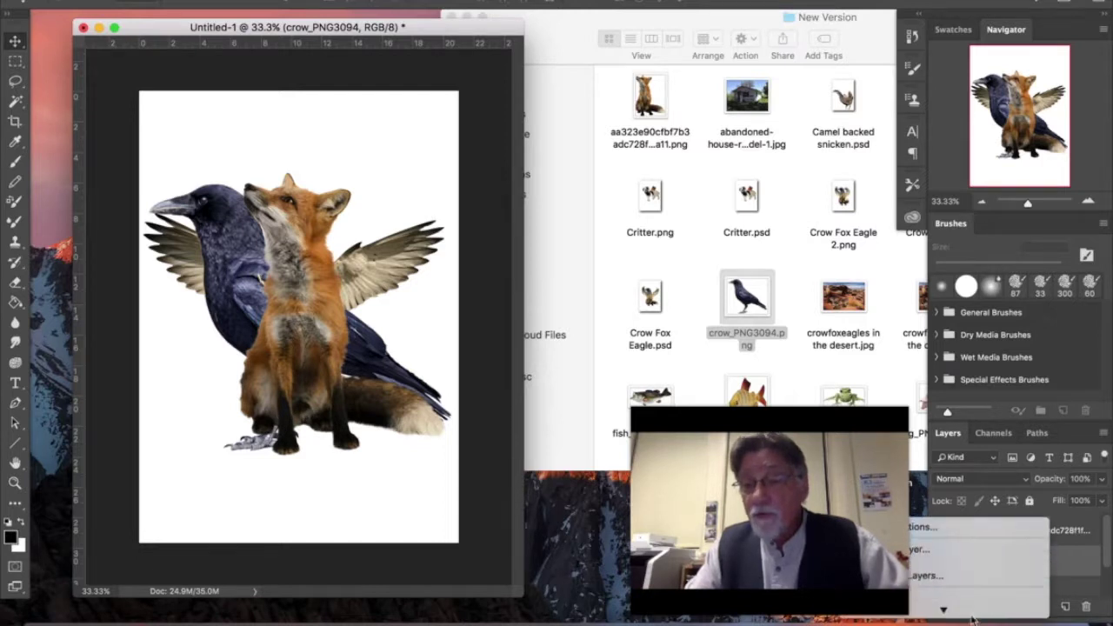
{"action": "mouse_move", "coordinate": [944, 610]}
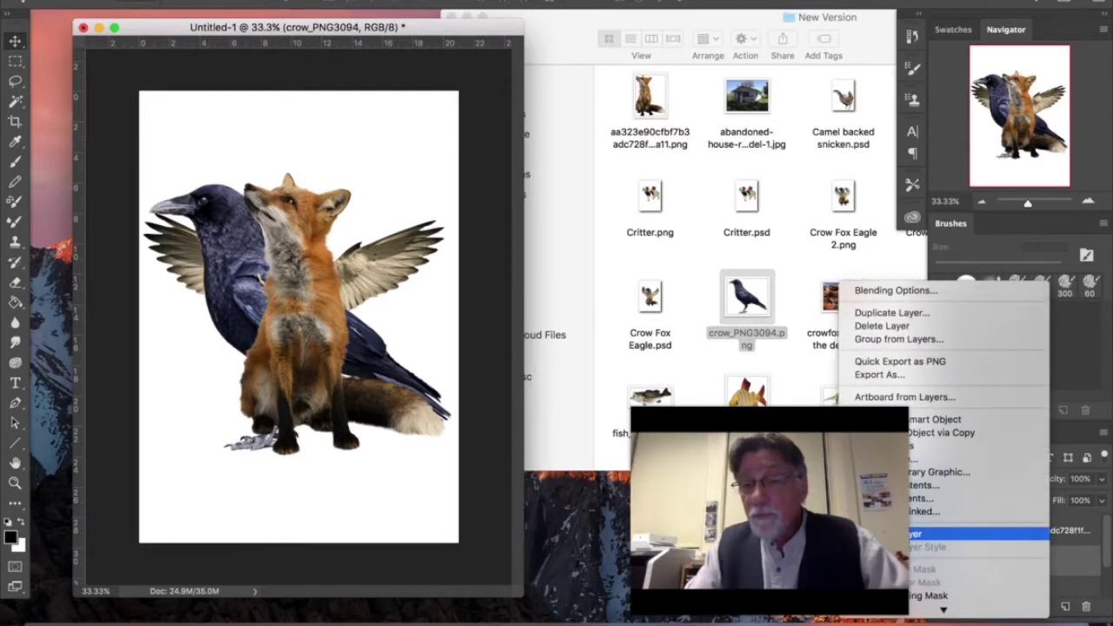
{"action": "left_click", "coordinate": [957, 536]}
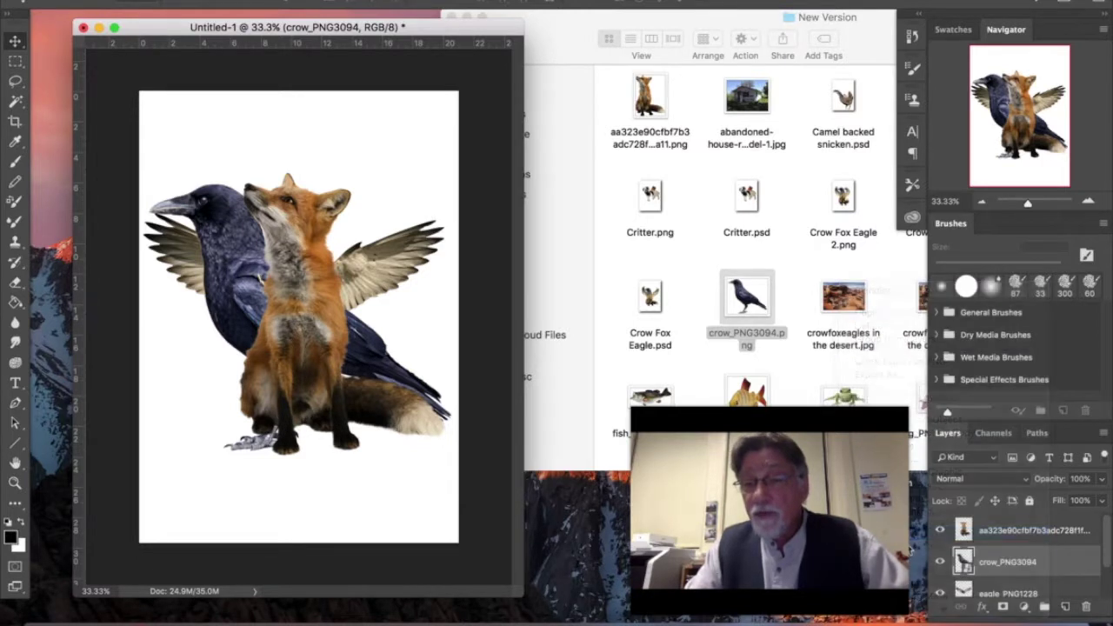
Bring the crow layer in front of the fox layer and move the crow up and slightly left on the page
{"action": "left_click", "coordinate": [1062, 532]}
{"action": "left_click_drag", "start_coordinate": [1064, 531], "coordinate": [1059, 566]}
{"action": "left_click_drag", "start_coordinate": [259, 277], "coordinate": [234, 222]}
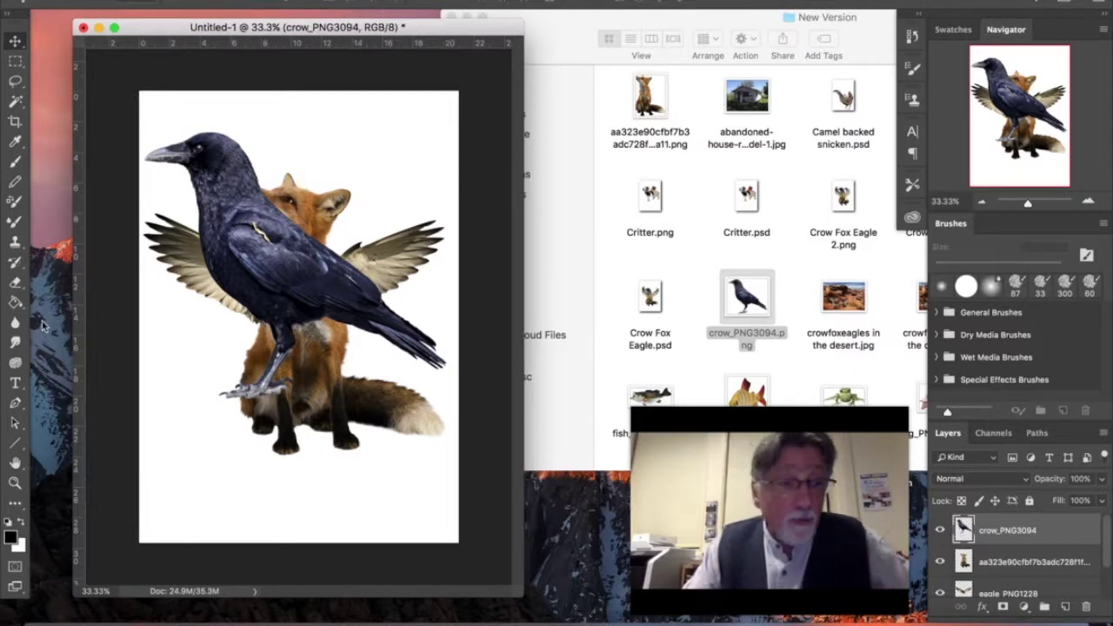
Erase the crow's tail, legs and lower body with the 236 px Eraser, and move its head and neck right over the fox's head
{"action": "left_click", "coordinate": [16, 285]}
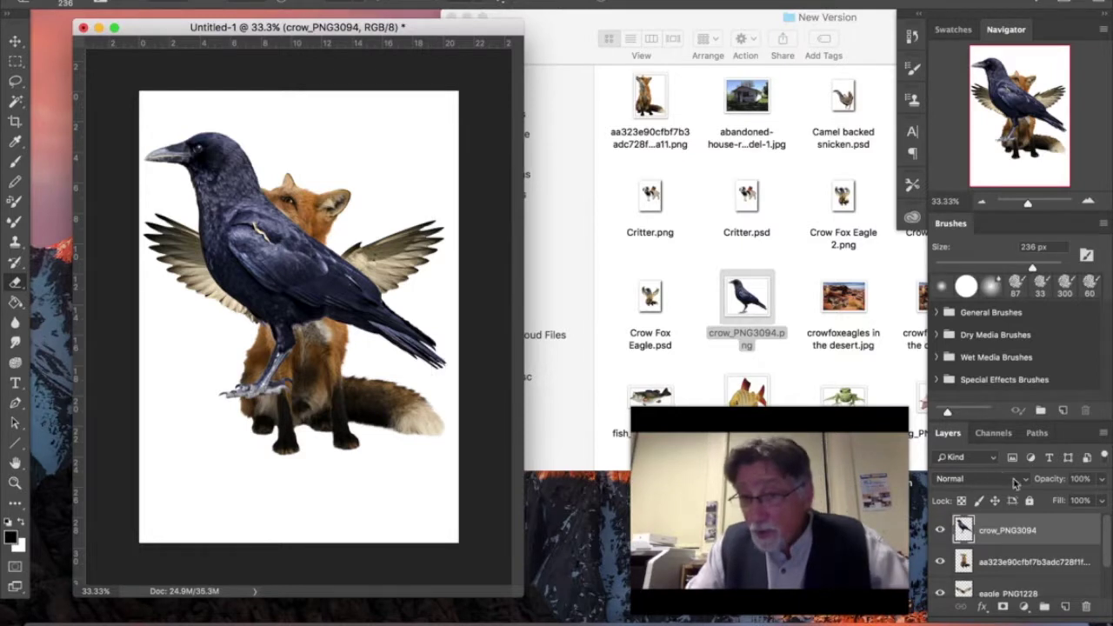
{"action": "mouse_move", "coordinate": [435, 356]}
{"action": "left_mouse_down"}
{"action": "mouse_move", "coordinate": [382, 326]}
{"action": "mouse_move", "coordinate": [434, 354]}
{"action": "mouse_move", "coordinate": [408, 323]}
{"action": "left_mouse_up"}
{"action": "mouse_move", "coordinate": [432, 360]}
{"action": "left_mouse_down"}
{"action": "mouse_move", "coordinate": [361, 298]}
{"action": "mouse_move", "coordinate": [380, 300]}
{"action": "mouse_move", "coordinate": [306, 335]}
{"action": "mouse_move", "coordinate": [274, 383]}
{"action": "mouse_move", "coordinate": [289, 394]}
{"action": "mouse_move", "coordinate": [322, 296]}
{"action": "mouse_move", "coordinate": [352, 270]}
{"action": "mouse_move", "coordinate": [252, 304]}
{"action": "mouse_move", "coordinate": [330, 265]}
{"action": "mouse_move", "coordinate": [317, 259]}
{"action": "mouse_move", "coordinate": [348, 243]}
{"action": "mouse_move", "coordinate": [312, 248]}
{"action": "mouse_move", "coordinate": [305, 233]}
{"action": "mouse_move", "coordinate": [295, 269]}
{"action": "mouse_move", "coordinate": [243, 291]}
{"action": "mouse_move", "coordinate": [291, 279]}
{"action": "mouse_move", "coordinate": [239, 252]}
{"action": "left_mouse_up"}
{"action": "left_click", "coordinate": [16, 41]}
{"action": "left_click_drag", "start_coordinate": [217, 197], "coordinate": [262, 194]}
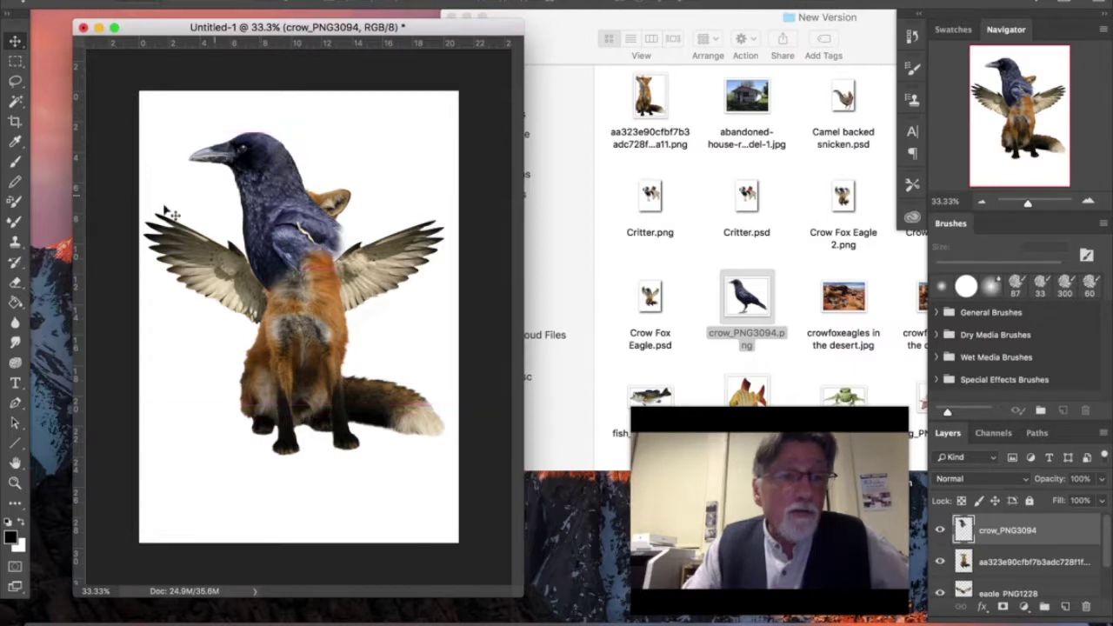
Erase the crow's remaining wing and lower breast edges with the 236 px Eraser to blend its neck into the fox's chest
{"action": "left_click", "coordinate": [15, 283]}
{"action": "mouse_move", "coordinate": [294, 260]}
{"action": "left_mouse_down"}
{"action": "mouse_move", "coordinate": [285, 243]}
{"action": "mouse_move", "coordinate": [320, 252]}
{"action": "mouse_move", "coordinate": [270, 289]}
{"action": "mouse_move", "coordinate": [277, 259]}
{"action": "mouse_move", "coordinate": [263, 280]}
{"action": "left_mouse_up"}
{"action": "left_click_drag", "start_coordinate": [352, 254], "coordinate": [320, 241]}
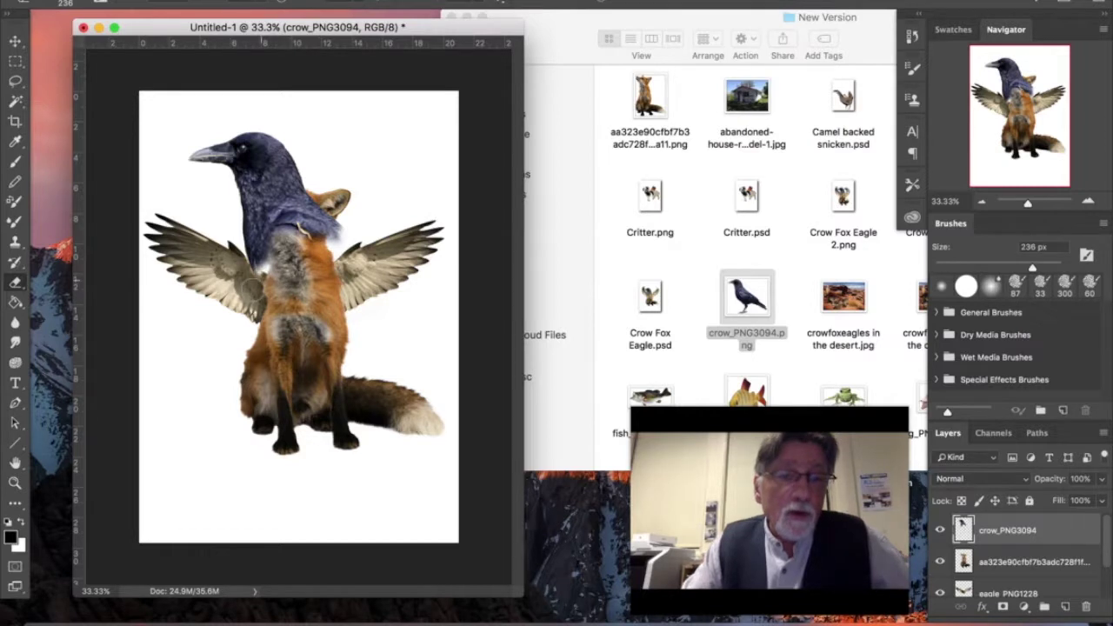
Scale the crow layer down slightly, apply the transformation, and move the crow's head and neck right over the fox's shoulders
{"action": "left_click", "coordinate": [178, 2]}
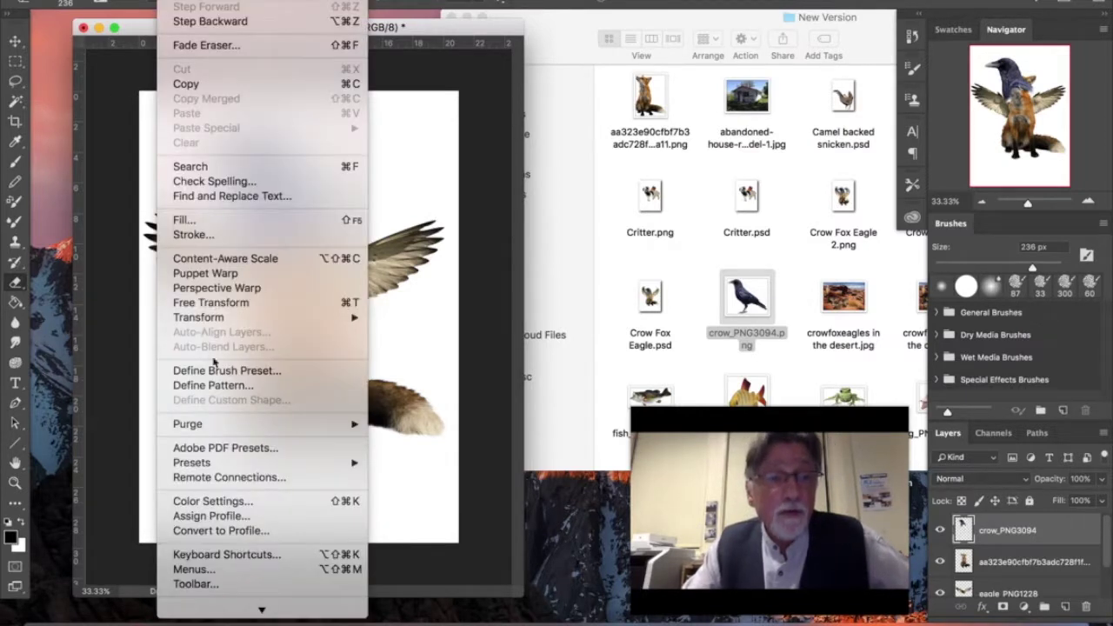
{"action": "mouse_move", "coordinate": [369, 319]}
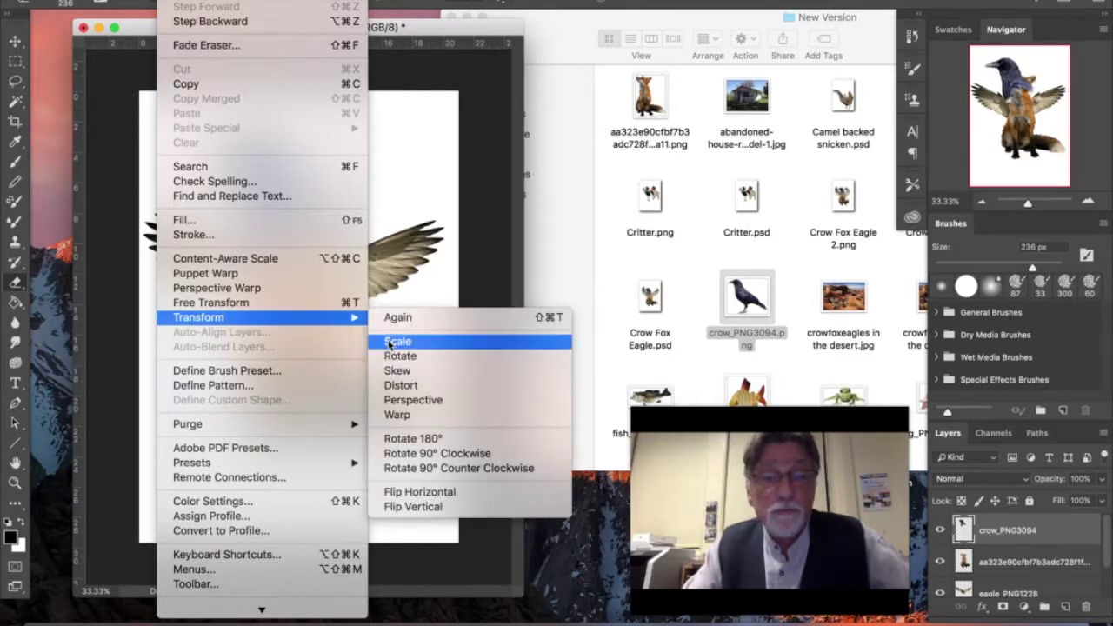
{"action": "left_click", "coordinate": [389, 342]}
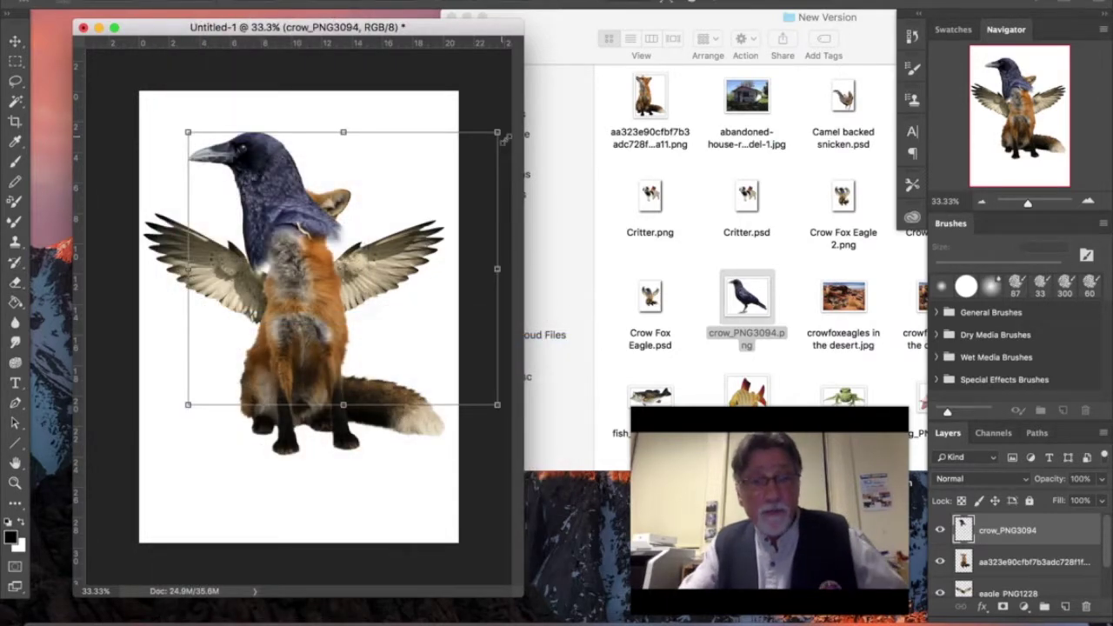
{"action": "left_click_drag", "start_coordinate": [501, 136], "coordinate": [477, 151]}
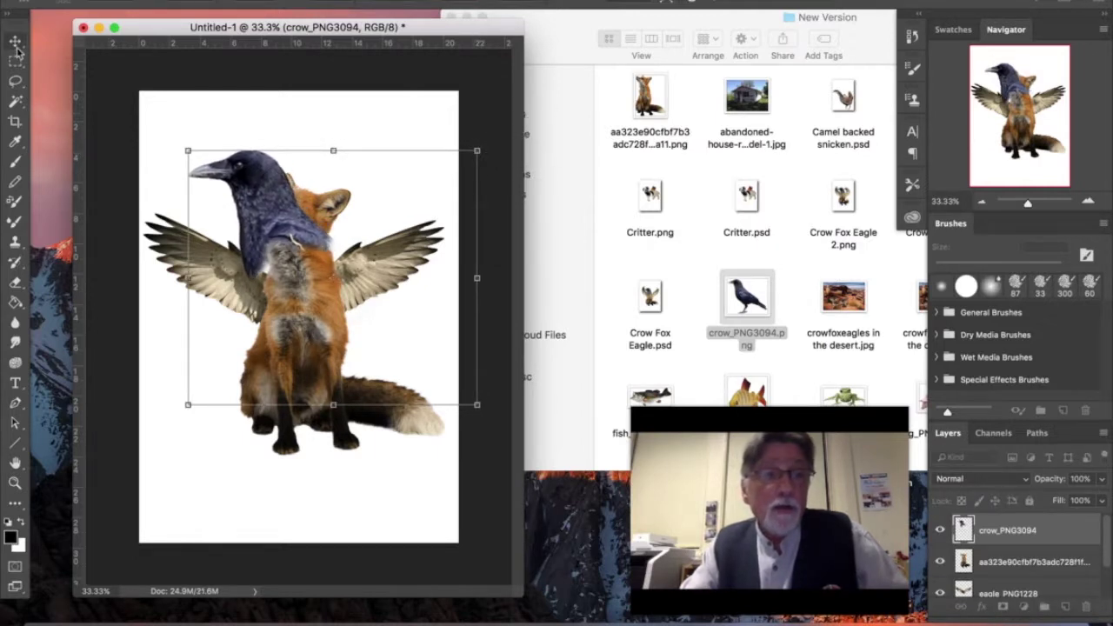
{"action": "left_click", "coordinate": [14, 59]}
{"action": "left_click", "coordinate": [673, 211]}
{"action": "left_click_drag", "start_coordinate": [283, 222], "coordinate": [294, 217]}
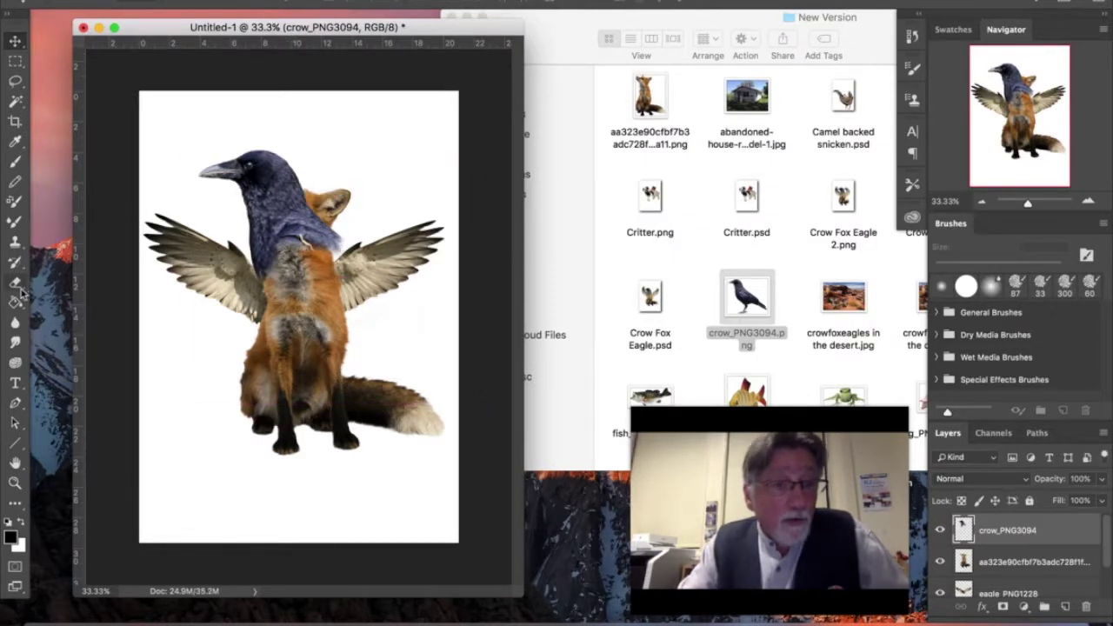
Warp the crow layer to fit its neck to the fox's shoulders and shift its head right, apply it, and move the crow slightly down
{"action": "left_click", "coordinate": [17, 287]}
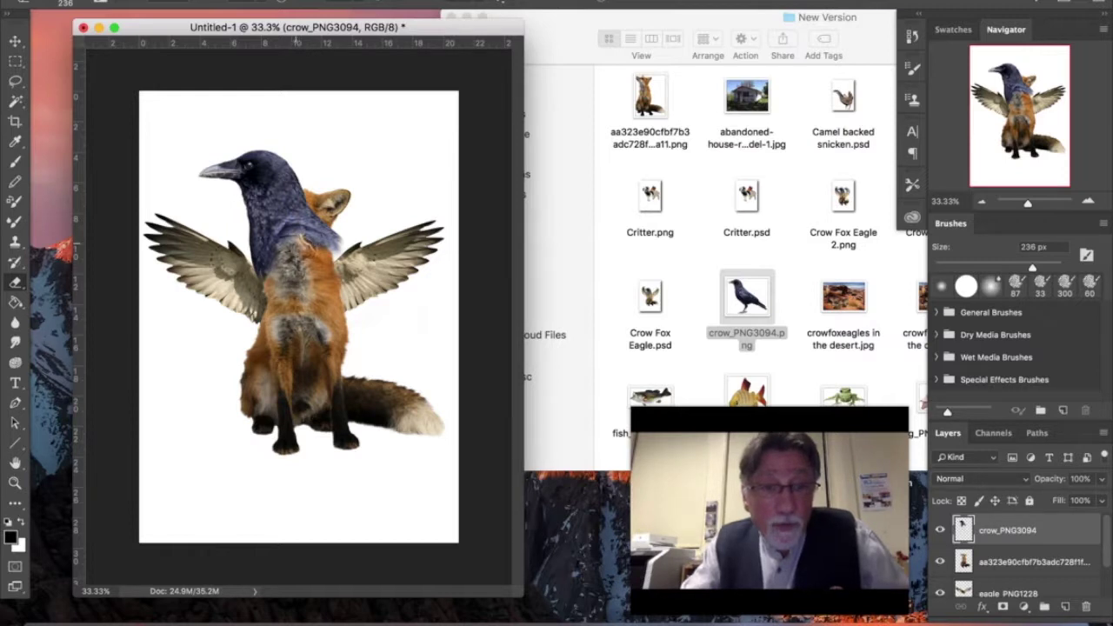
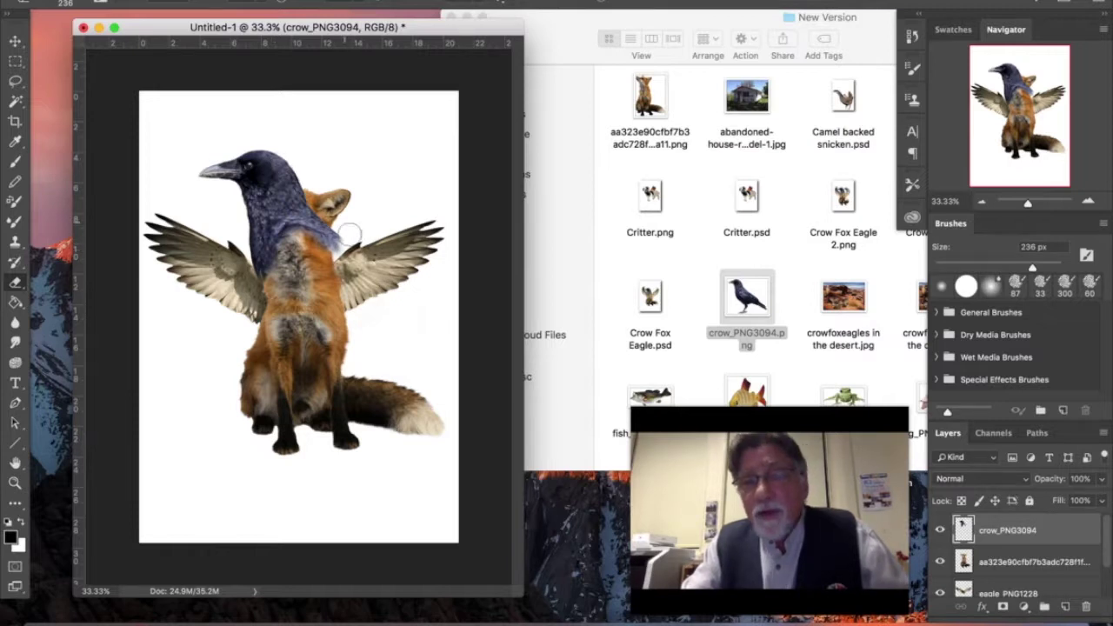
{"action": "left_click", "coordinate": [208, 1]}
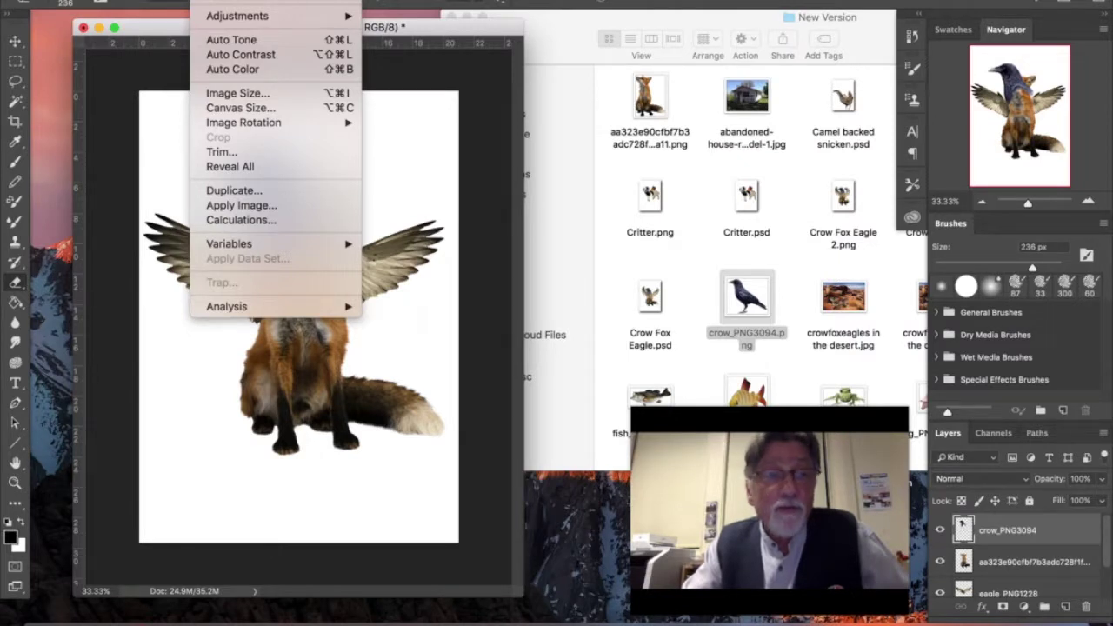
{"action": "mouse_move", "coordinate": [174, 1]}
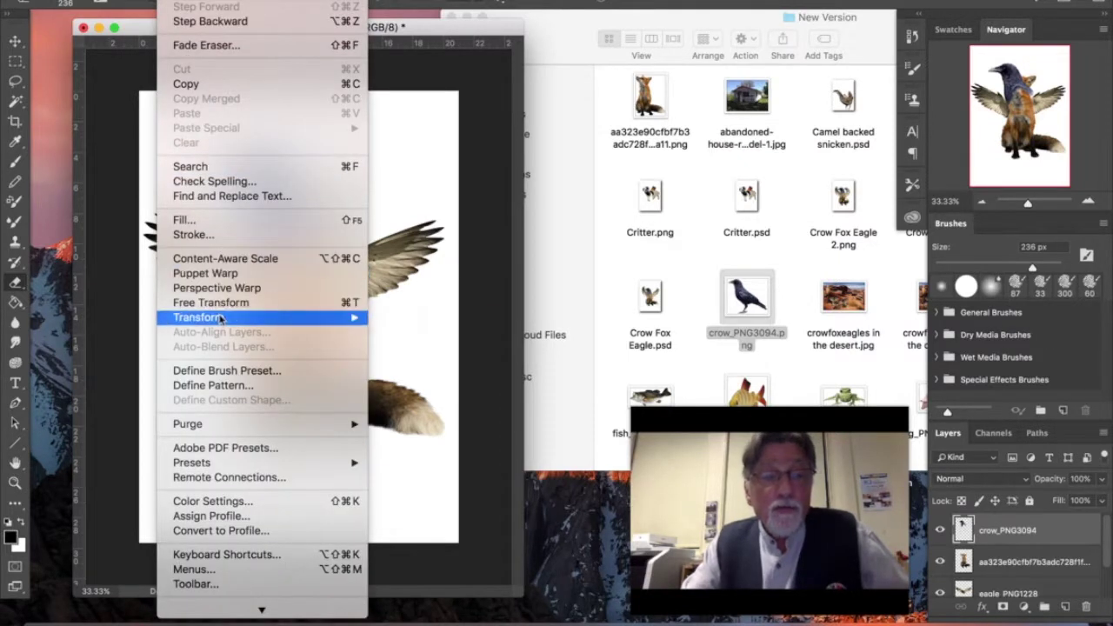
{"action": "mouse_move", "coordinate": [224, 320]}
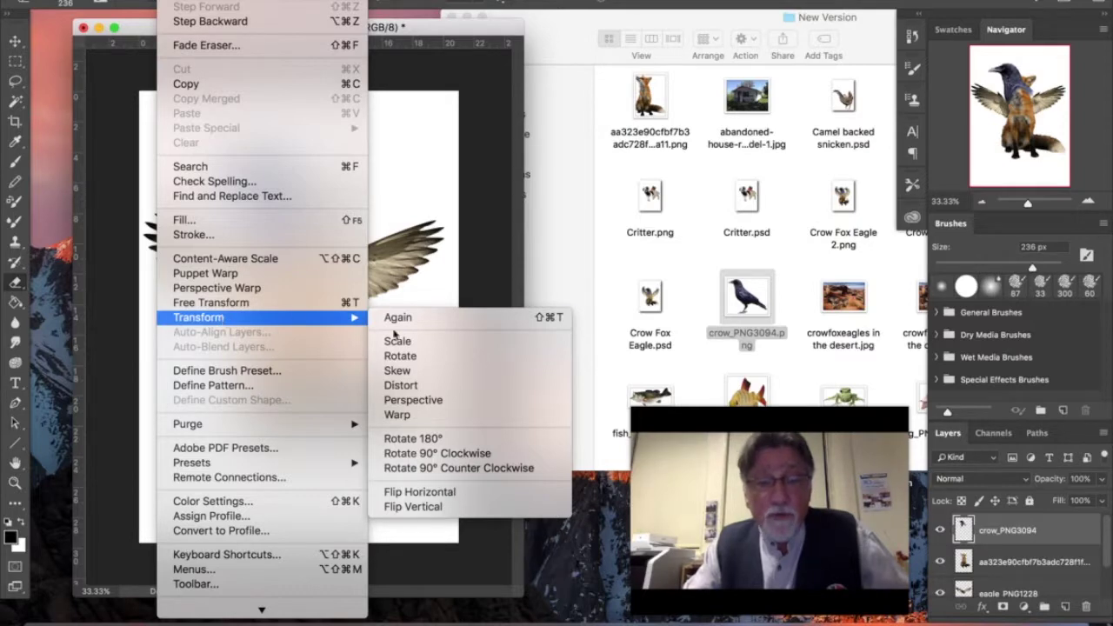
{"action": "left_click", "coordinate": [406, 418]}
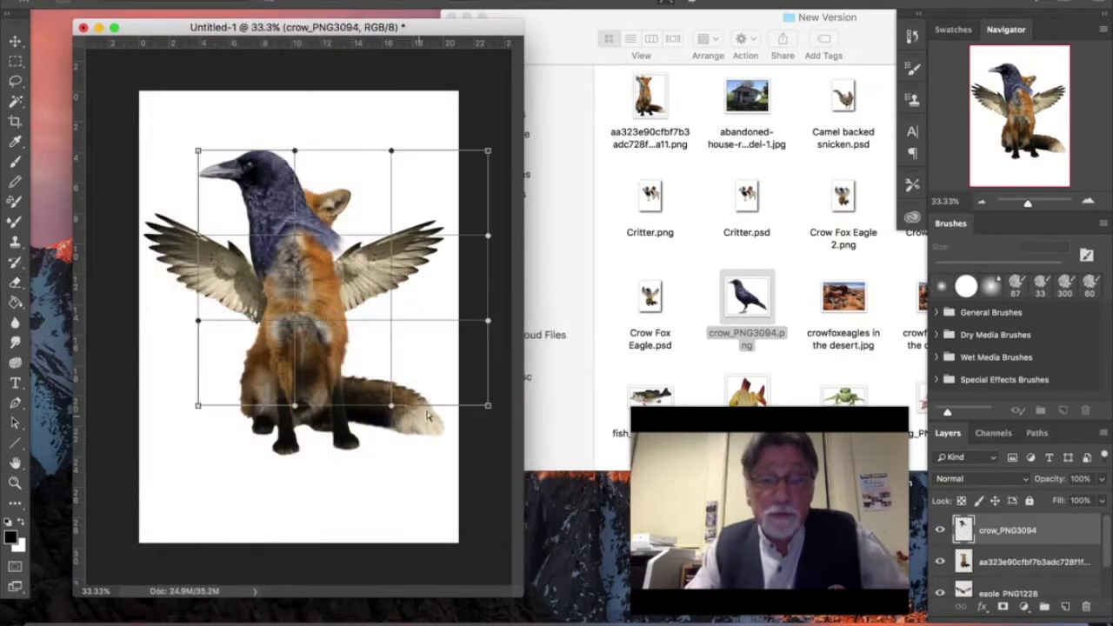
{"action": "left_click_drag", "start_coordinate": [492, 240], "coordinate": [448, 303]}
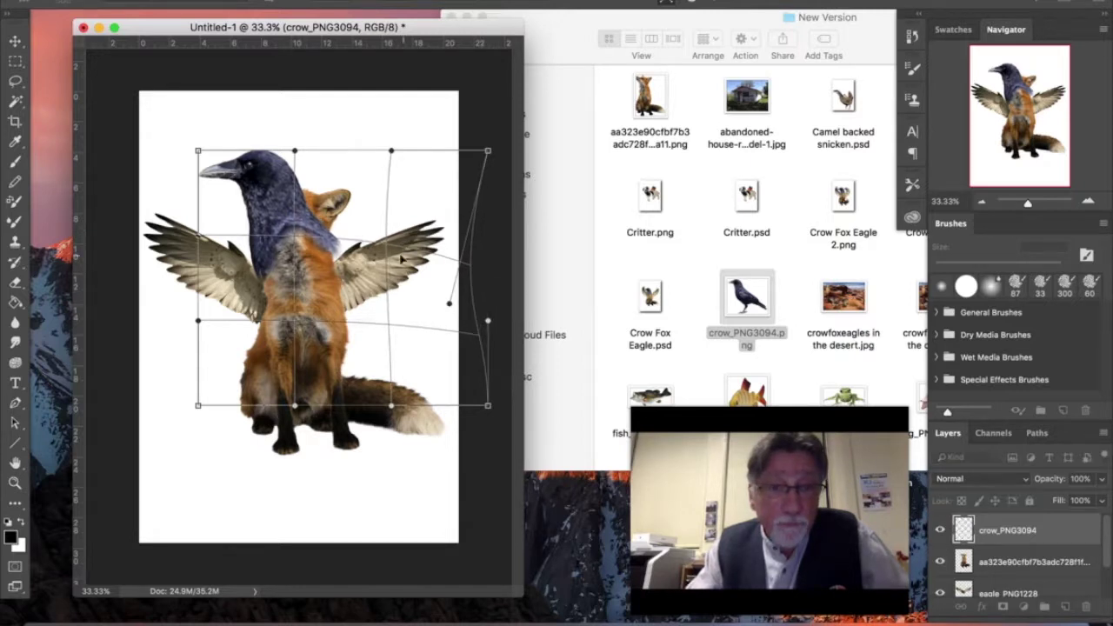
{"action": "left_click_drag", "start_coordinate": [396, 254], "coordinate": [383, 265]}
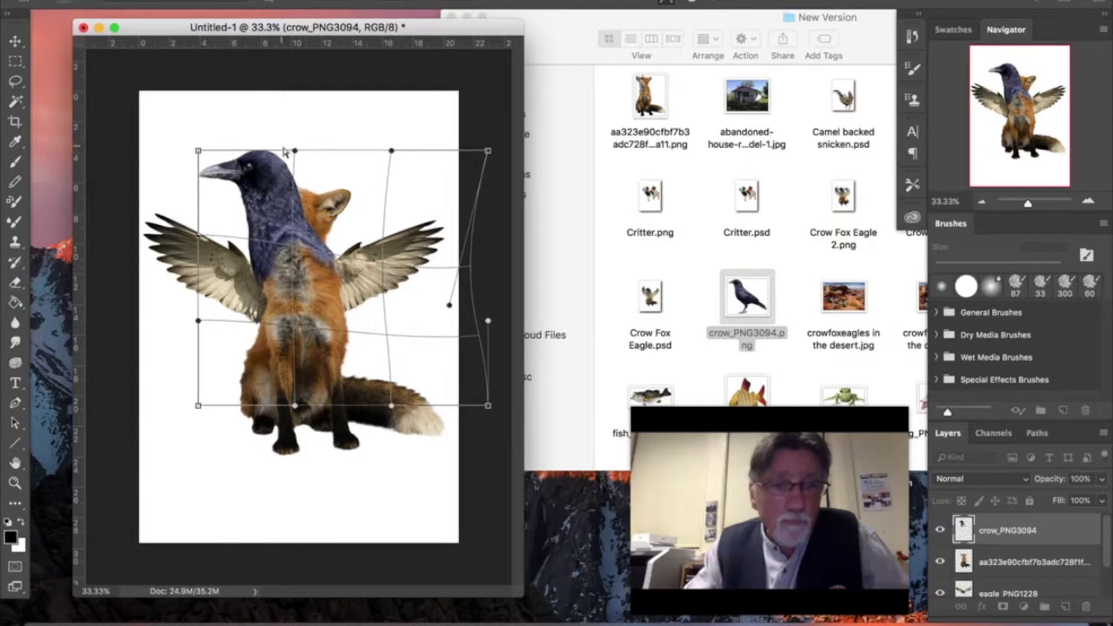
{"action": "left_click_drag", "start_coordinate": [294, 152], "coordinate": [304, 151]}
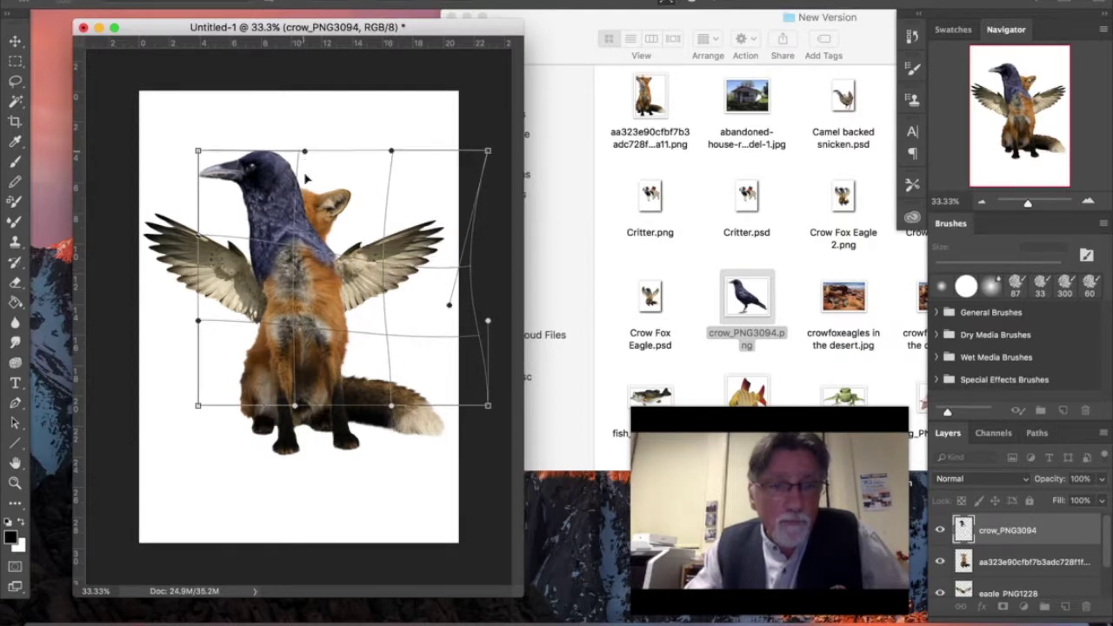
{"action": "left_click_drag", "start_coordinate": [297, 195], "coordinate": [313, 197]}
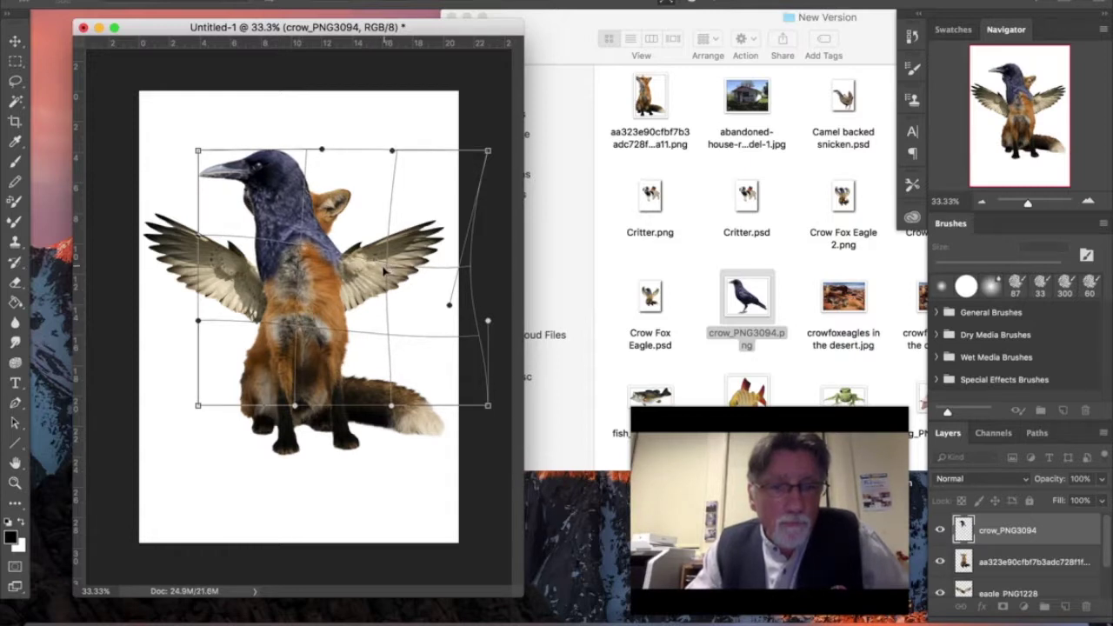
{"action": "left_click_drag", "start_coordinate": [385, 272], "coordinate": [381, 273]}
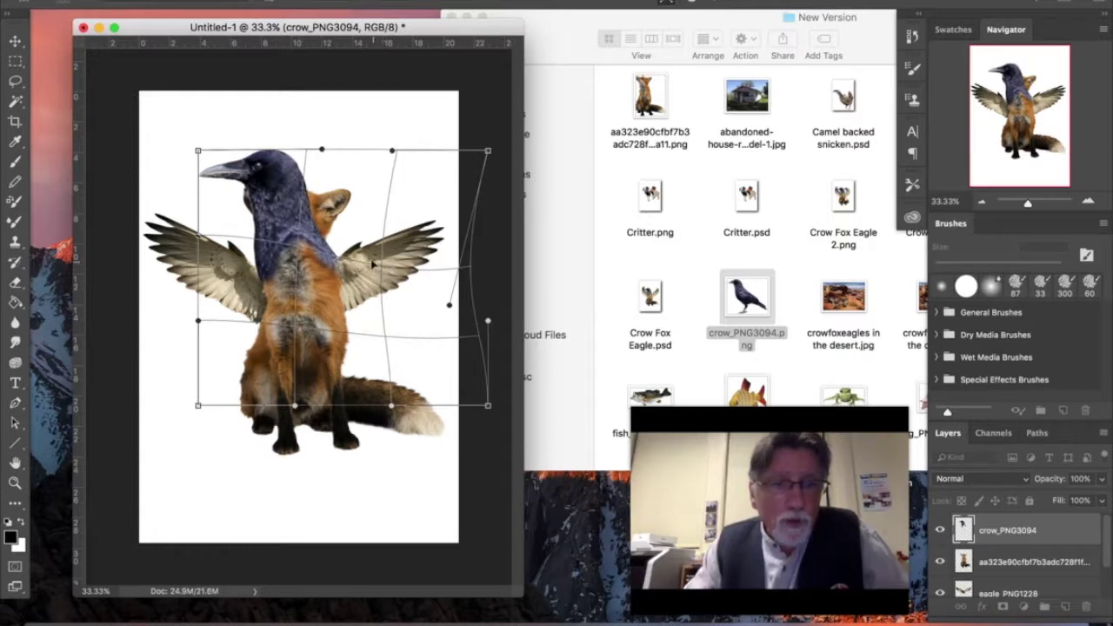
{"action": "left_click", "coordinate": [16, 41]}
{"action": "left_click", "coordinate": [685, 210]}
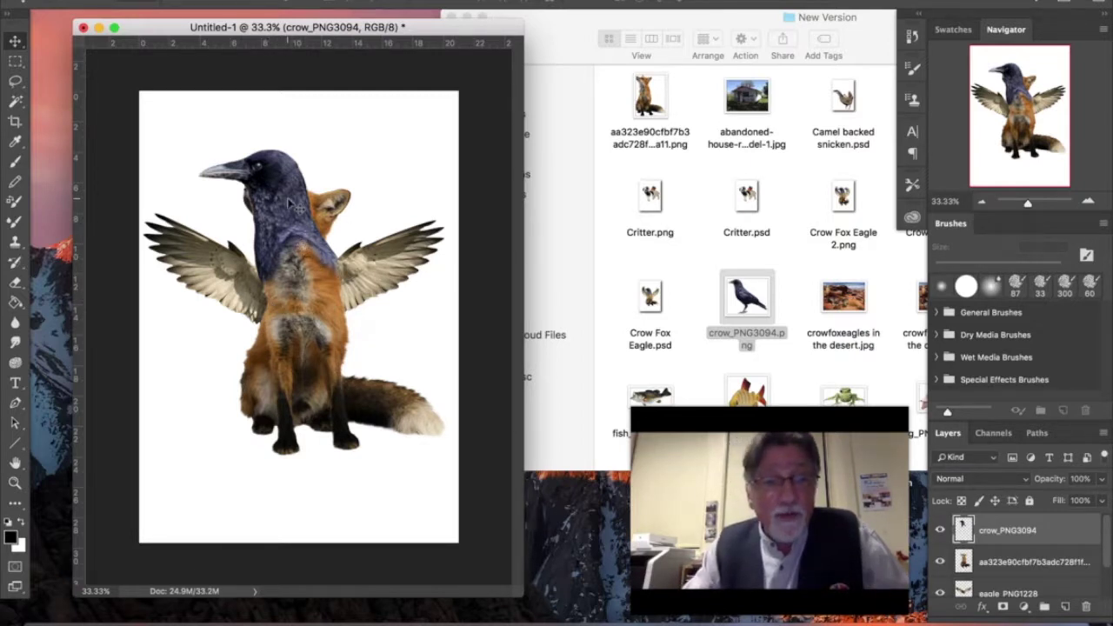
{"action": "left_click_drag", "start_coordinate": [289, 204], "coordinate": [294, 210]}
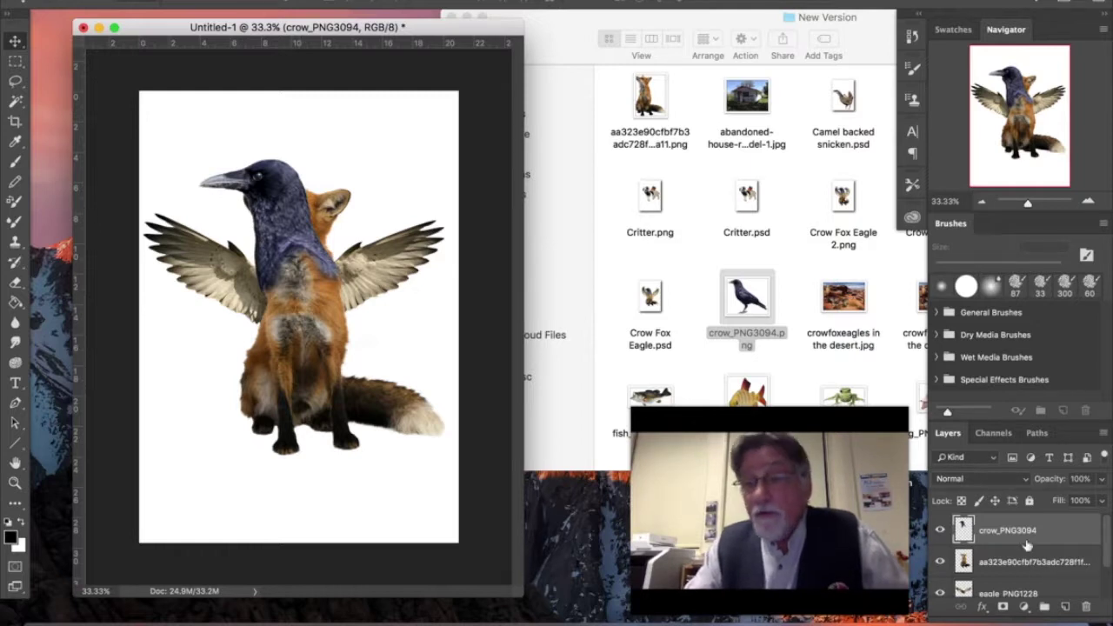
Erase the fox's ear and remaining head behind the crow's neck on the fox layer with the 236 px Eraser
{"action": "left_click", "coordinate": [1034, 561]}
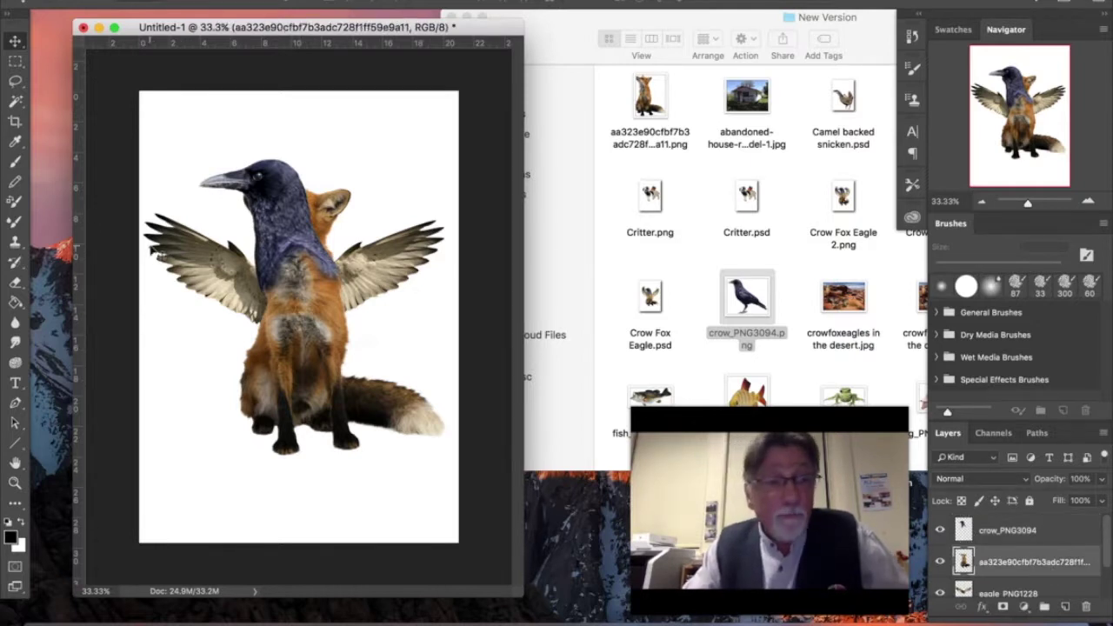
{"action": "left_click", "coordinate": [15, 282]}
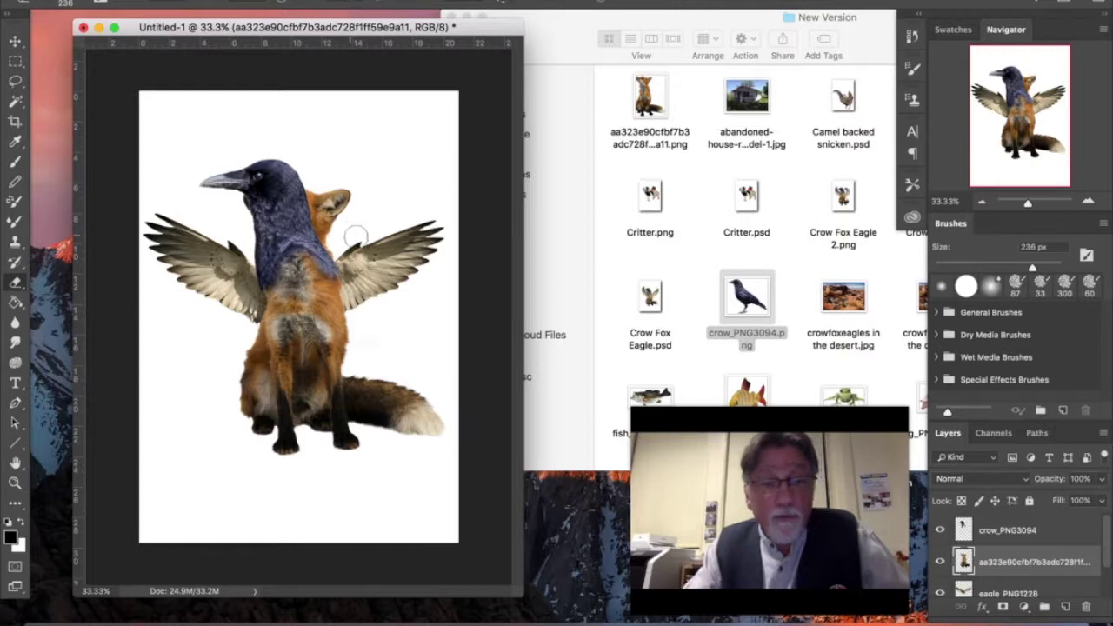
{"action": "mouse_move", "coordinate": [346, 207]}
{"action": "left_mouse_down"}
{"action": "mouse_move", "coordinate": [350, 194]}
{"action": "mouse_move", "coordinate": [341, 202]}
{"action": "mouse_move", "coordinate": [328, 184]}
{"action": "mouse_move", "coordinate": [315, 200]}
{"action": "mouse_move", "coordinate": [339, 250]}
{"action": "mouse_move", "coordinate": [318, 217]}
{"action": "left_mouse_up"}
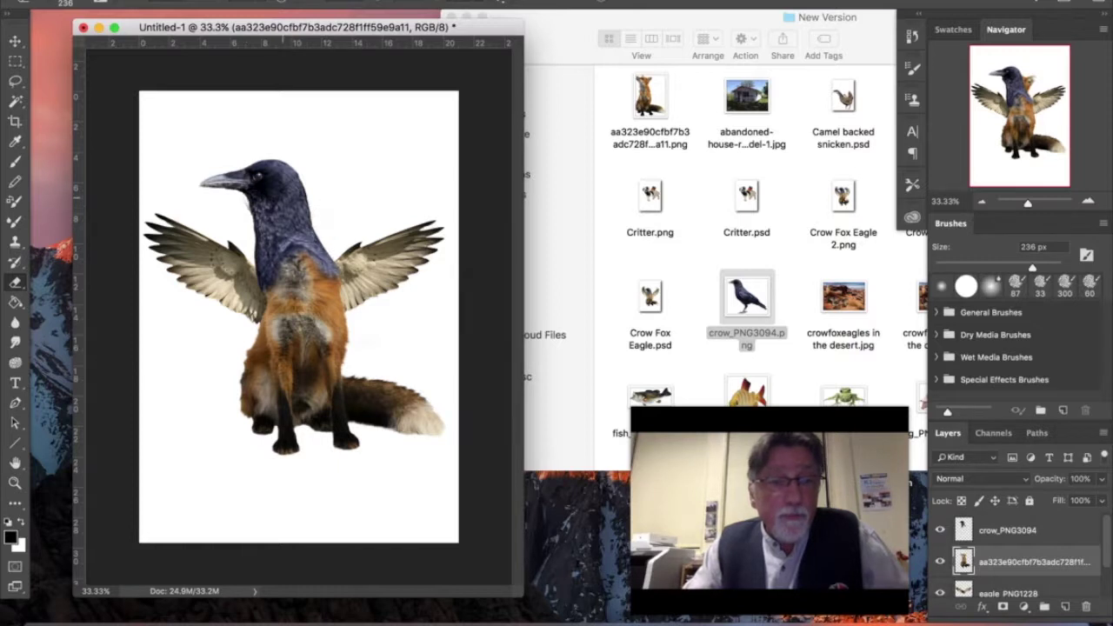
{"action": "mouse_move", "coordinate": [319, 217]}
{"action": "left_mouse_down"}
{"action": "mouse_move", "coordinate": [336, 246]}
{"action": "mouse_move", "coordinate": [310, 193]}
{"action": "left_mouse_up"}
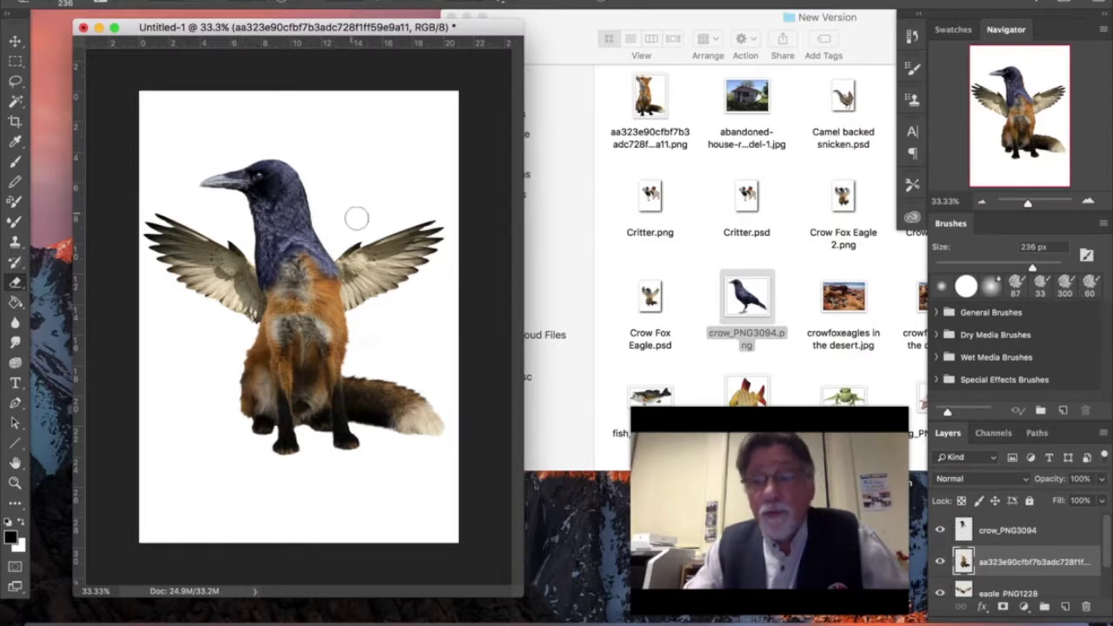
Erase the lower edge of the crow's breast on the crow layer to blend it into the fox's chest fur, and check the blend up close
{"action": "left_click", "coordinate": [1011, 534]}
{"action": "scroll", "coordinate": [1108, 543], "scroll_direction": "down", "scroll_amount": 2}
{"action": "scroll", "coordinate": [1107, 543], "scroll_direction": "up", "scroll_amount": 2}
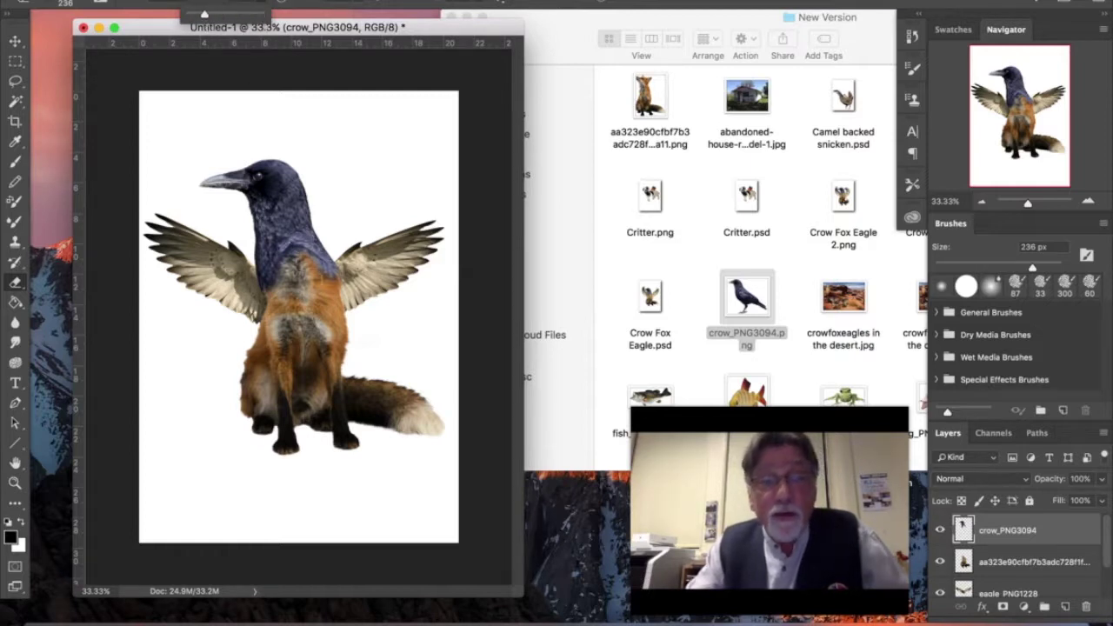
{"action": "mouse_move", "coordinate": [287, 257]}
{"action": "left_mouse_down"}
{"action": "mouse_move", "coordinate": [282, 277]}
{"action": "mouse_move", "coordinate": [269, 261]}
{"action": "mouse_move", "coordinate": [273, 274]}
{"action": "left_mouse_up"}
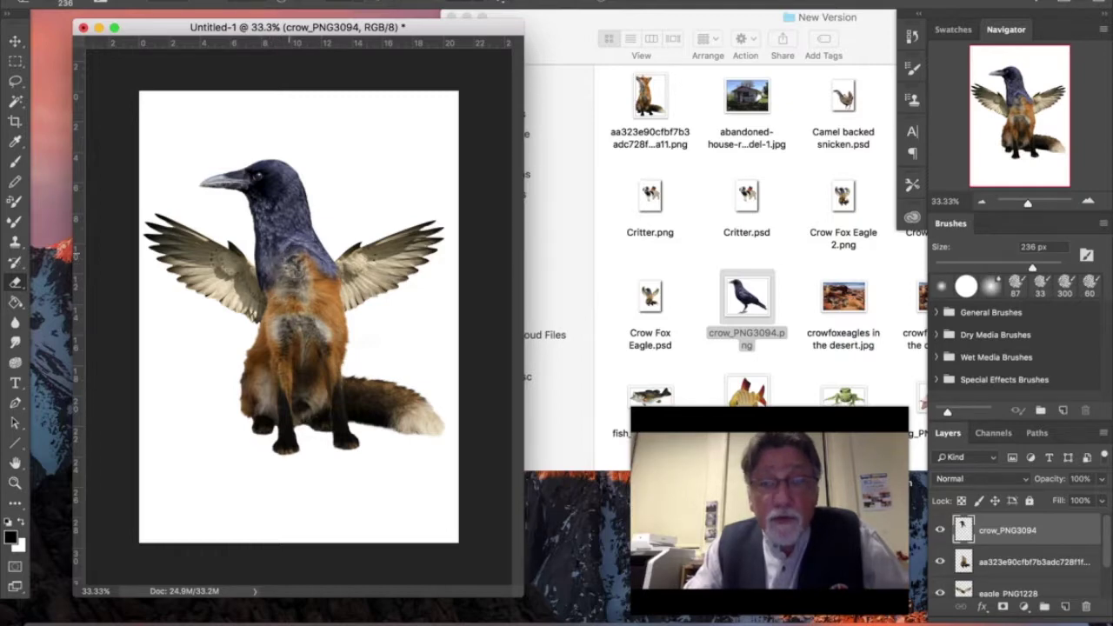
{"action": "left_click_drag", "start_coordinate": [1026, 204], "coordinate": [1033, 203]}
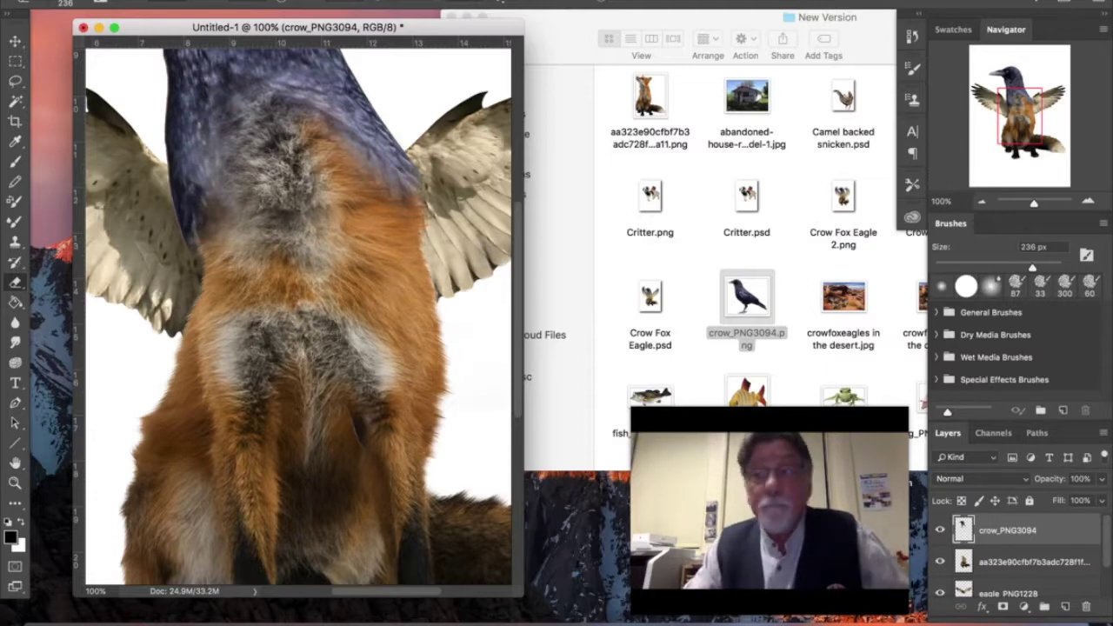
{"action": "left_click_drag", "start_coordinate": [1036, 209], "coordinate": [1033, 210]}
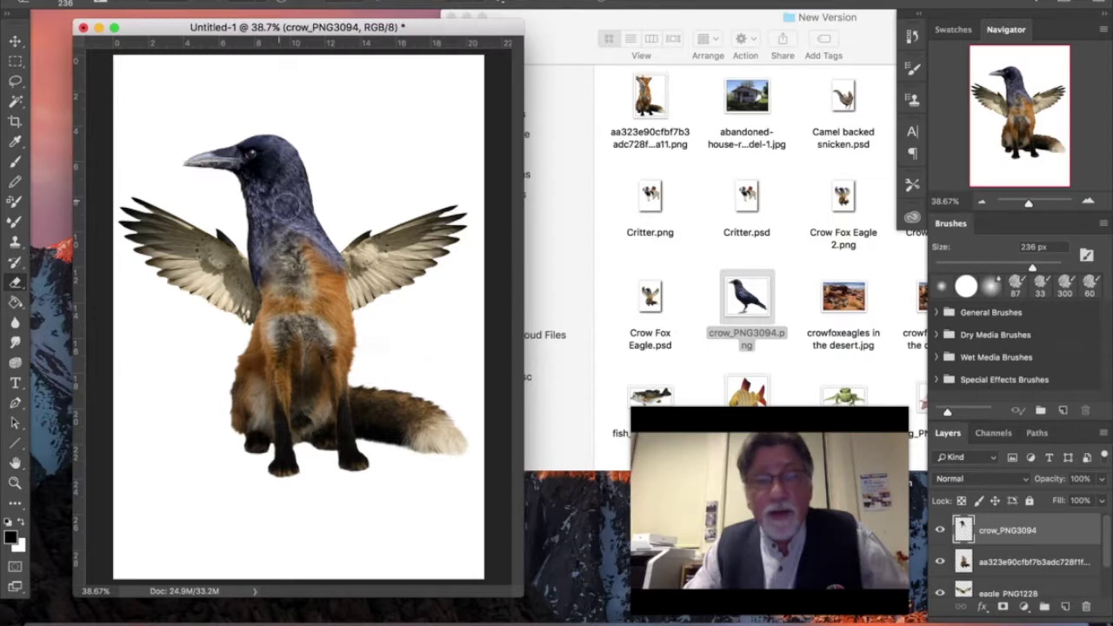
{"action": "left_click", "coordinate": [15, 42]}
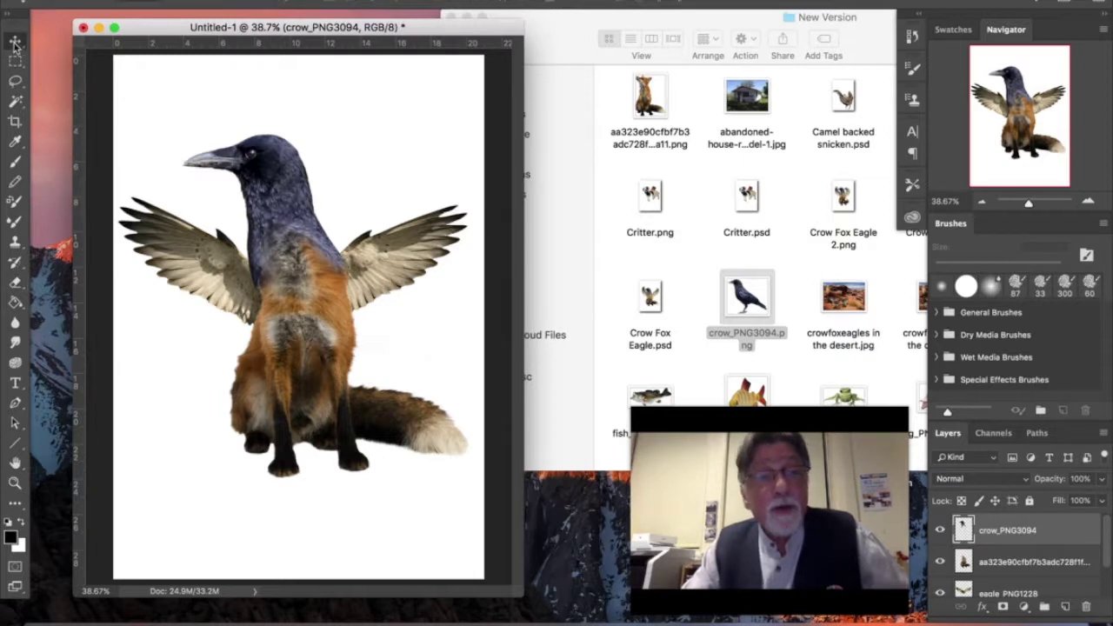
{"action": "left_click", "coordinate": [1017, 591]}
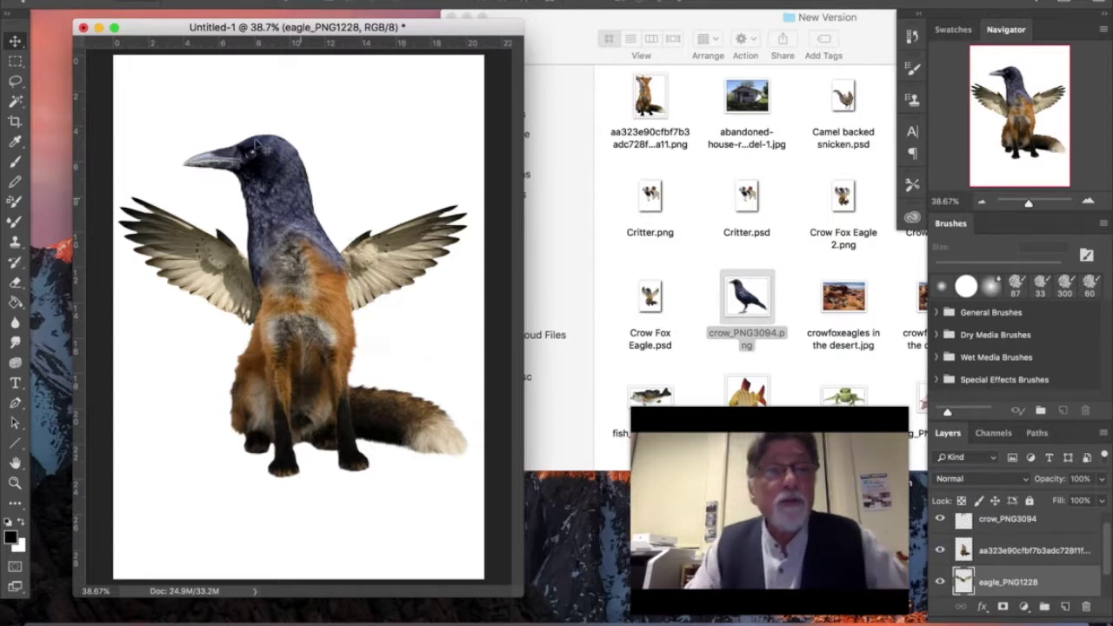
{"action": "left_click", "coordinate": [183, 2]}
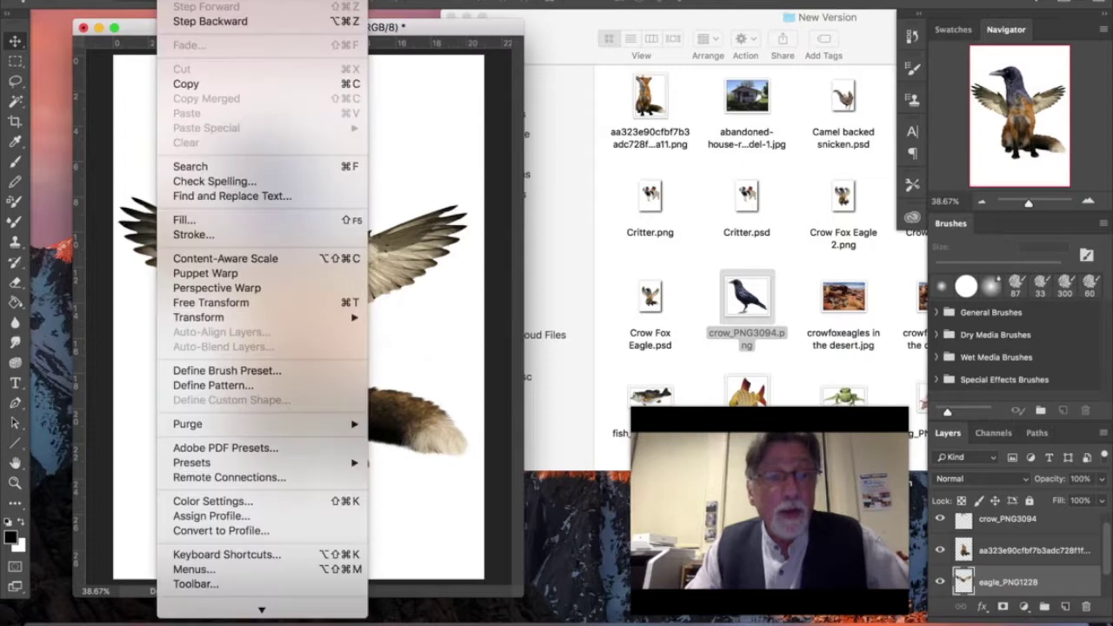
{"action": "left_click", "coordinate": [208, 288]}
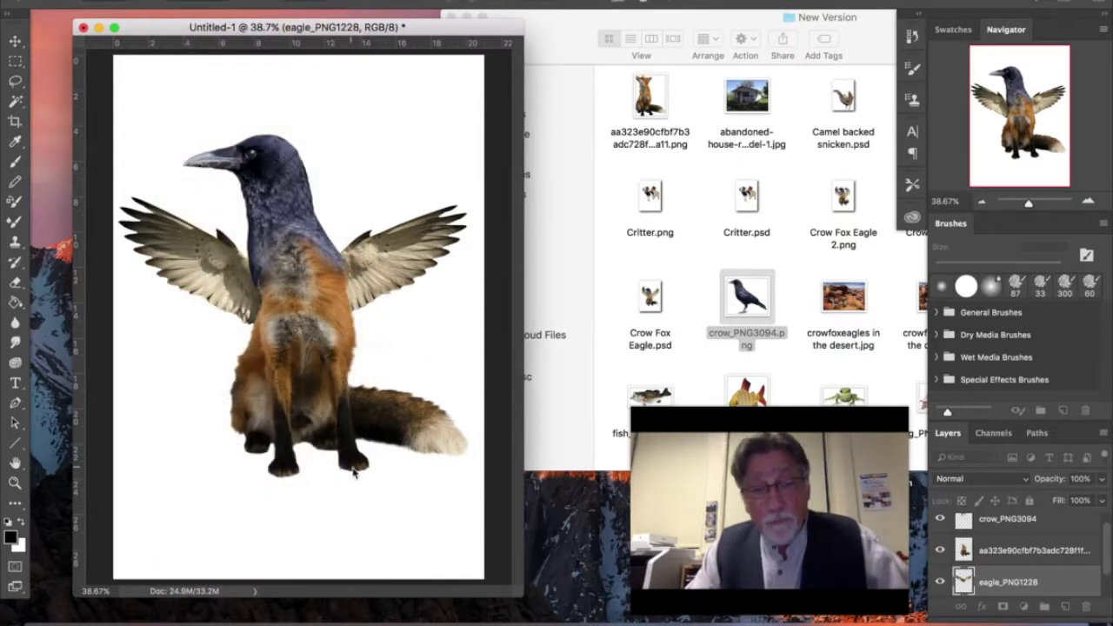
{"action": "scroll", "coordinate": [1017, 551], "scroll_direction": "down", "scroll_amount": 1}
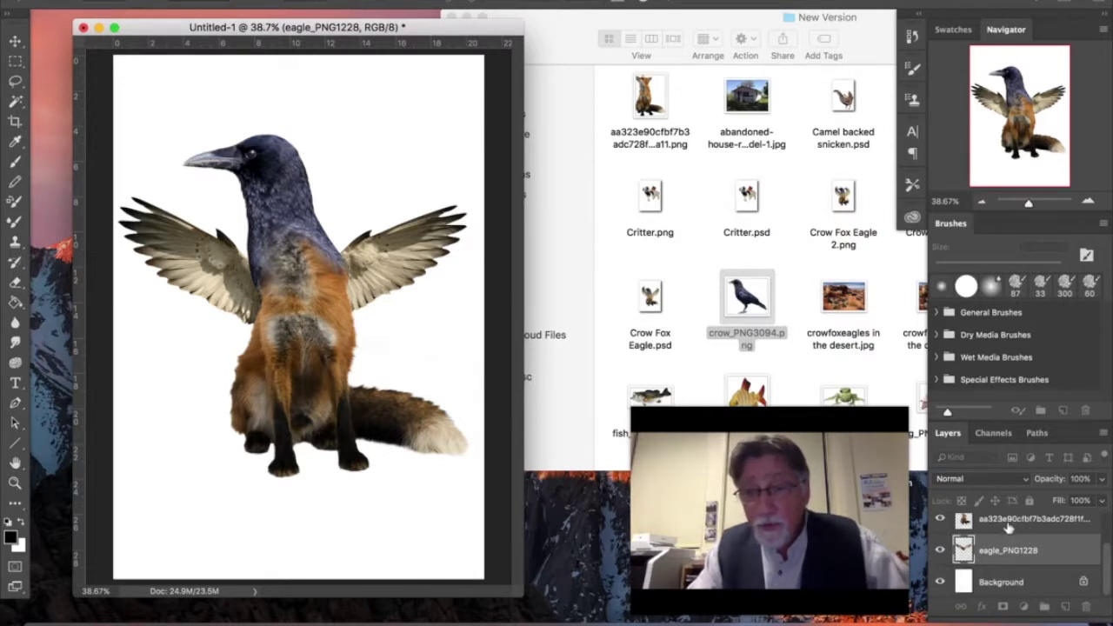
{"action": "left_click", "coordinate": [15, 41]}
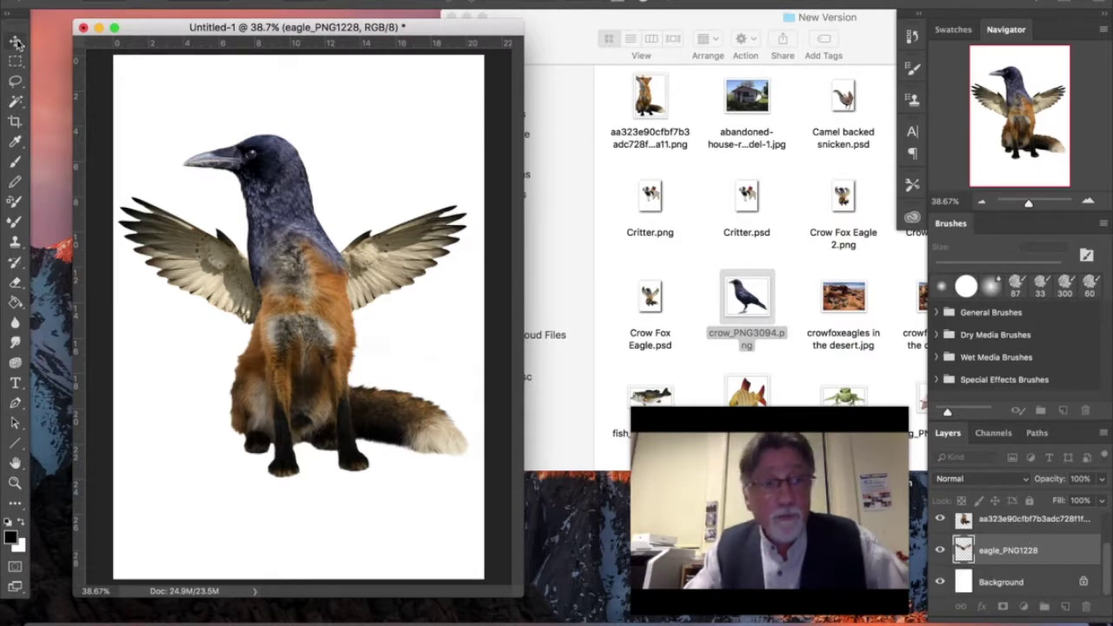
{"action": "left_click", "coordinate": [505, 209]}
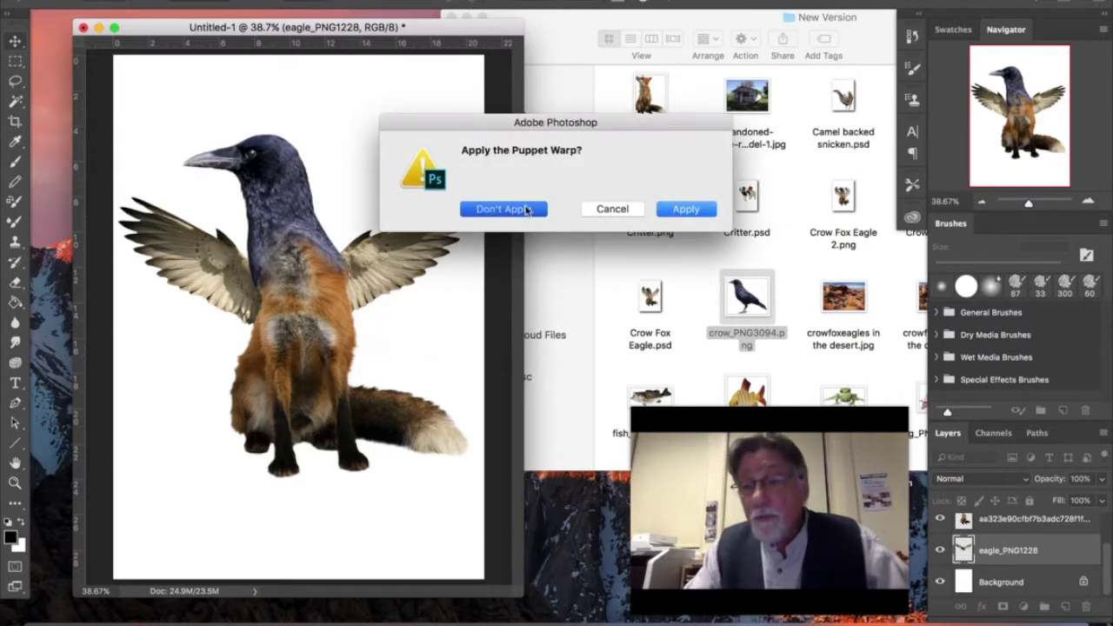
Start Puppet Warp on the fox layer and pin its paws, the two front legs, the base of the tail and the tail tip
{"action": "left_click", "coordinate": [1031, 527]}
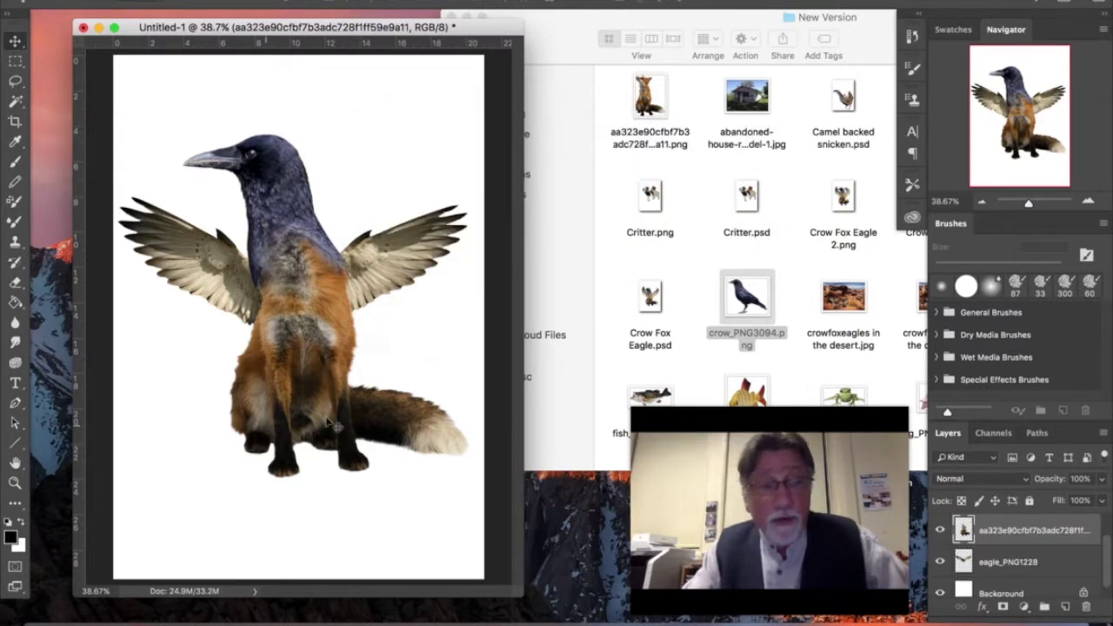
{"action": "left_click", "coordinate": [178, 2]}
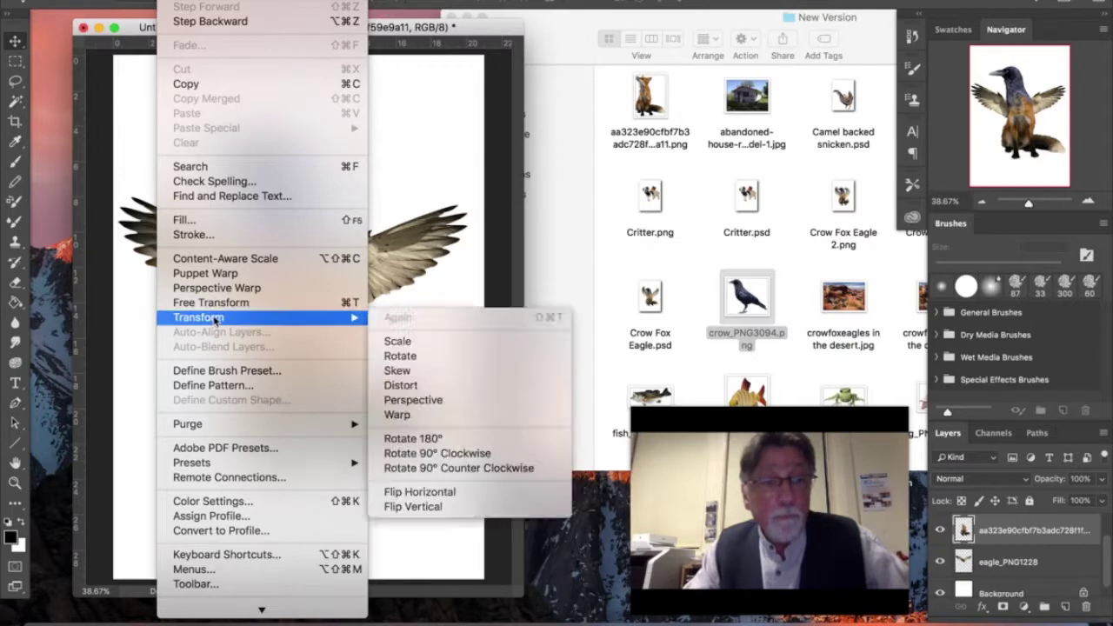
{"action": "left_click", "coordinate": [218, 277]}
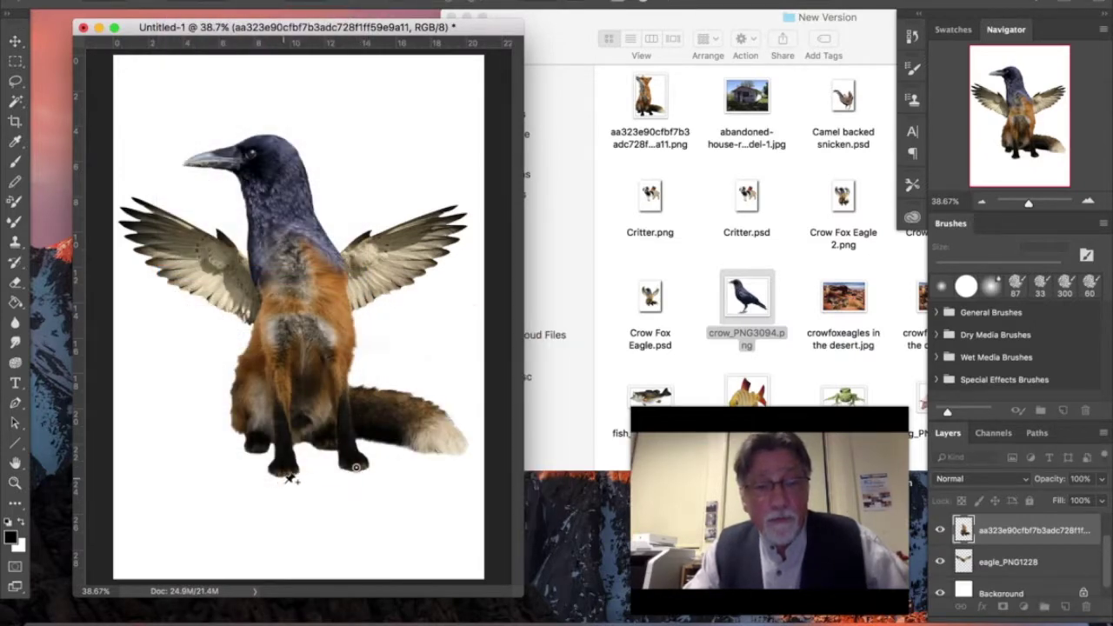
{"action": "left_click", "coordinate": [253, 446]}
{"action": "left_click", "coordinate": [324, 445]}
{"action": "left_click", "coordinate": [342, 392]}
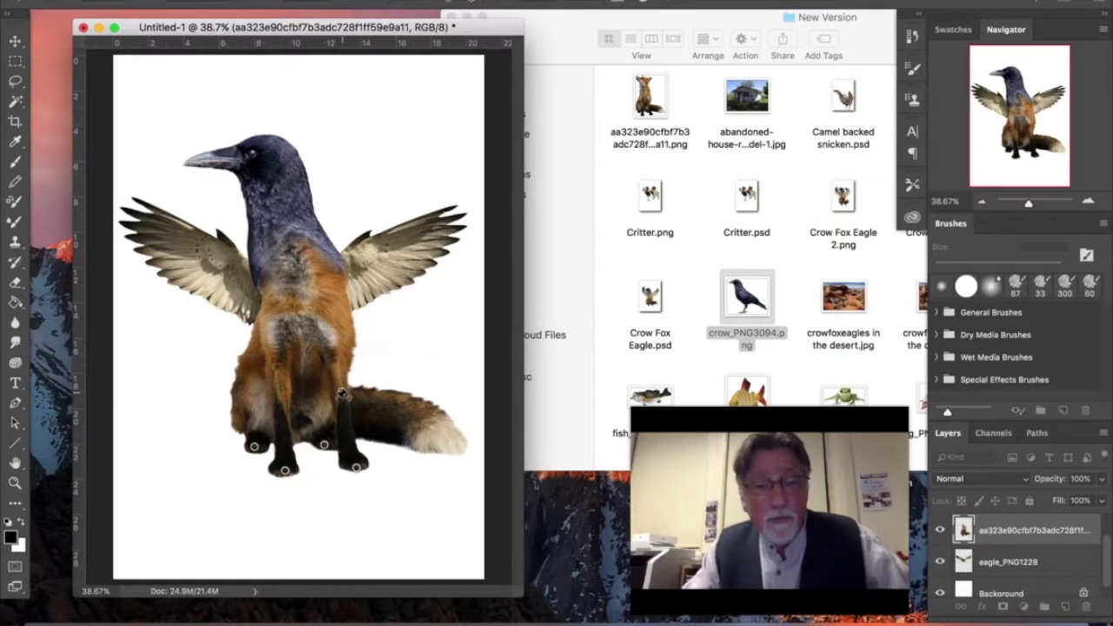
{"action": "left_click", "coordinate": [278, 391]}
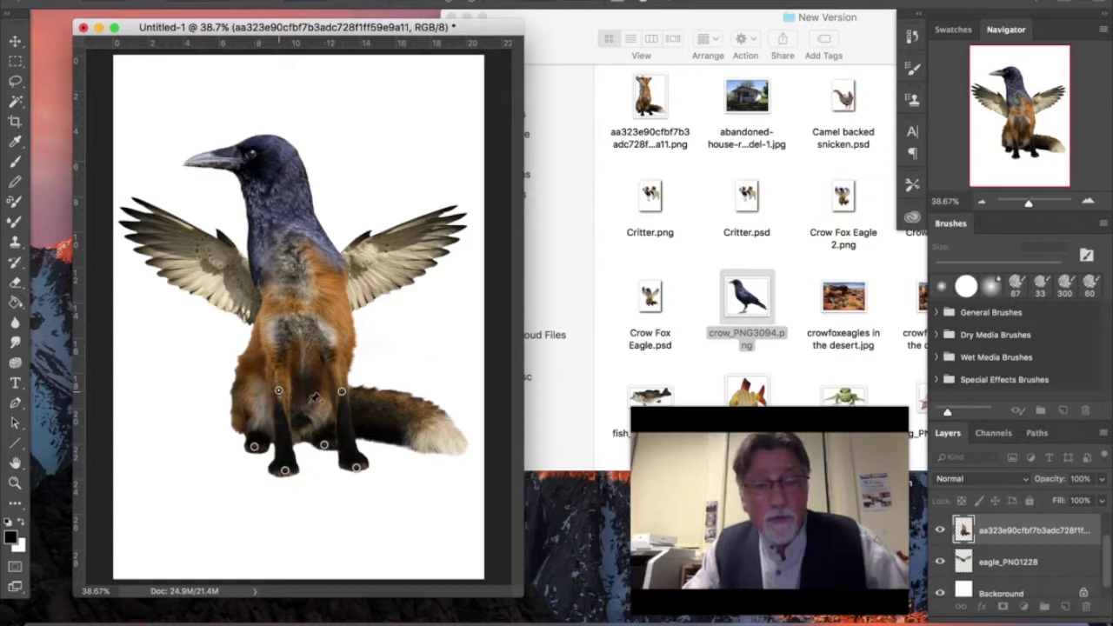
{"action": "left_click", "coordinate": [370, 417]}
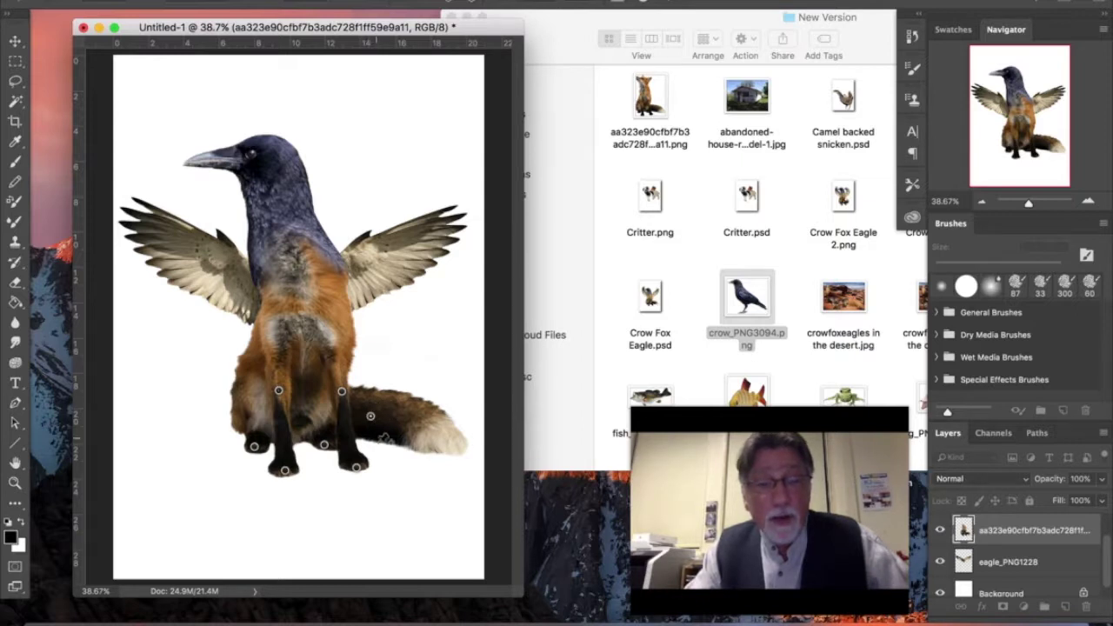
{"action": "left_click", "coordinate": [459, 444]}
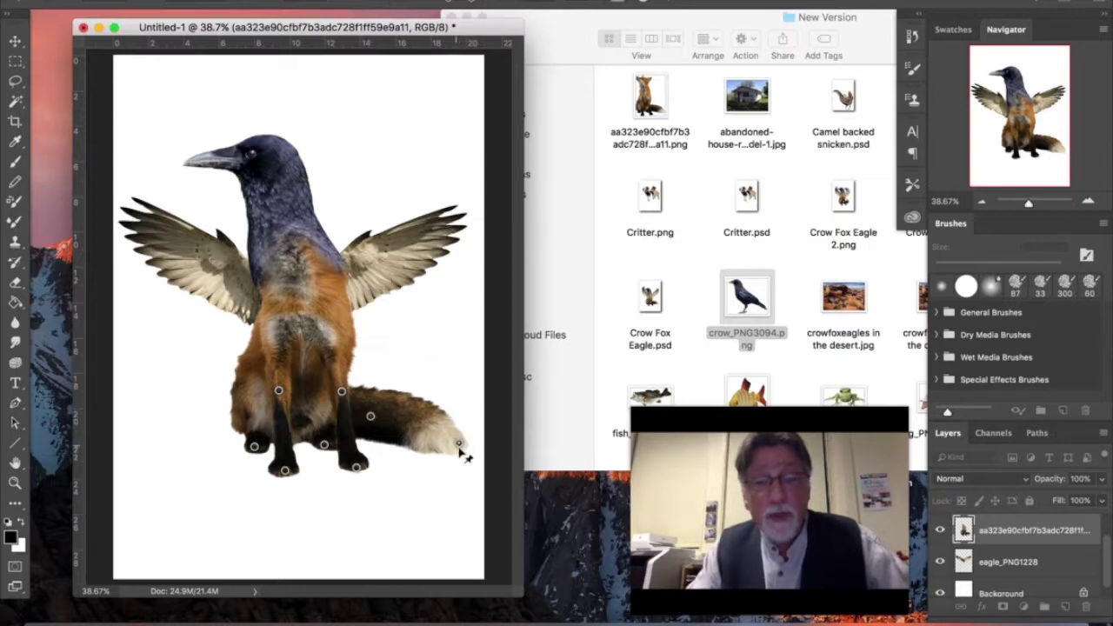
Bend the fox's tail tip upward and slightly inward toward the body, and apply the Puppet Warp
{"action": "left_click_drag", "start_coordinate": [461, 445], "coordinate": [426, 331]}
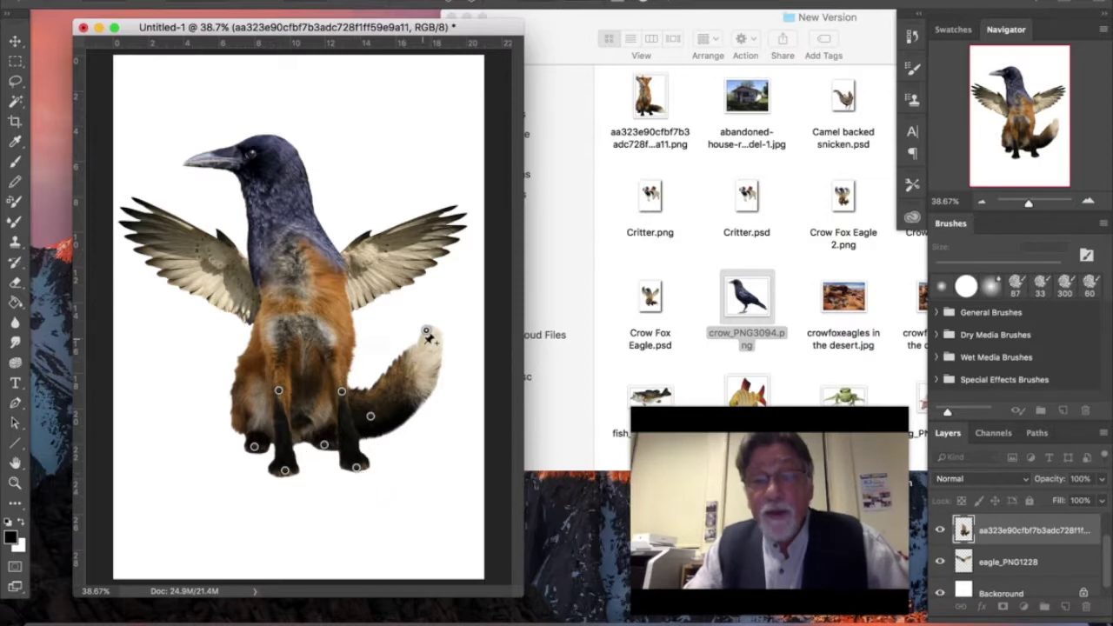
{"action": "left_click_drag", "start_coordinate": [427, 333], "coordinate": [416, 335]}
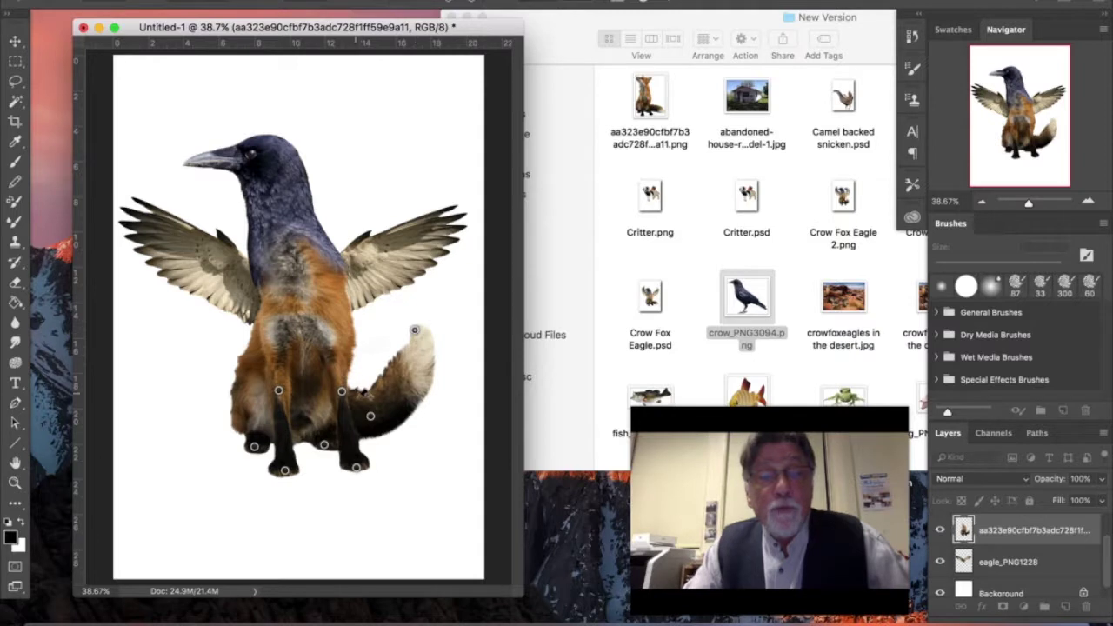
{"action": "left_click", "coordinate": [16, 42]}
{"action": "left_click", "coordinate": [683, 209]}
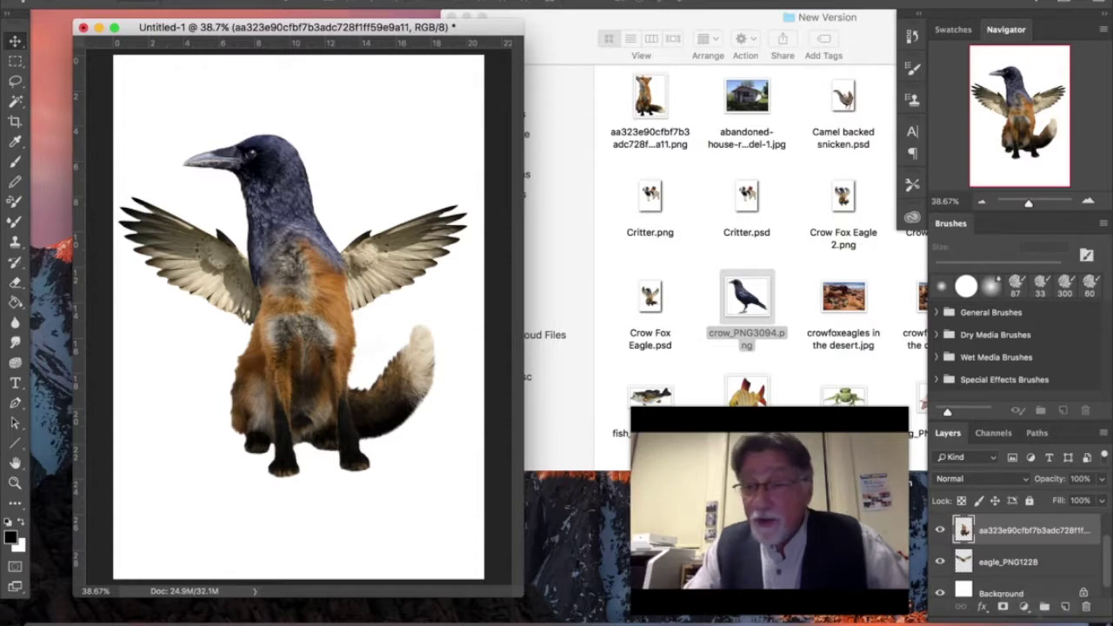
Start Puppet Warp on the eagle_PNG1228 layer and pin the base of the wing on the right side of the body
{"action": "left_click", "coordinate": [1037, 565]}
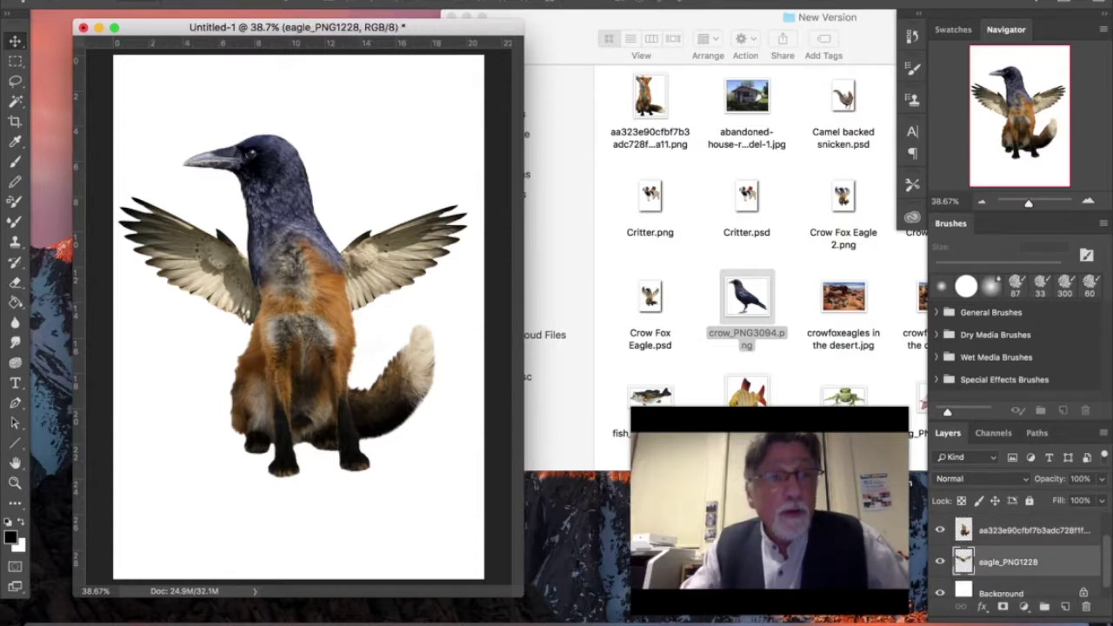
{"action": "left_click", "coordinate": [171, 2]}
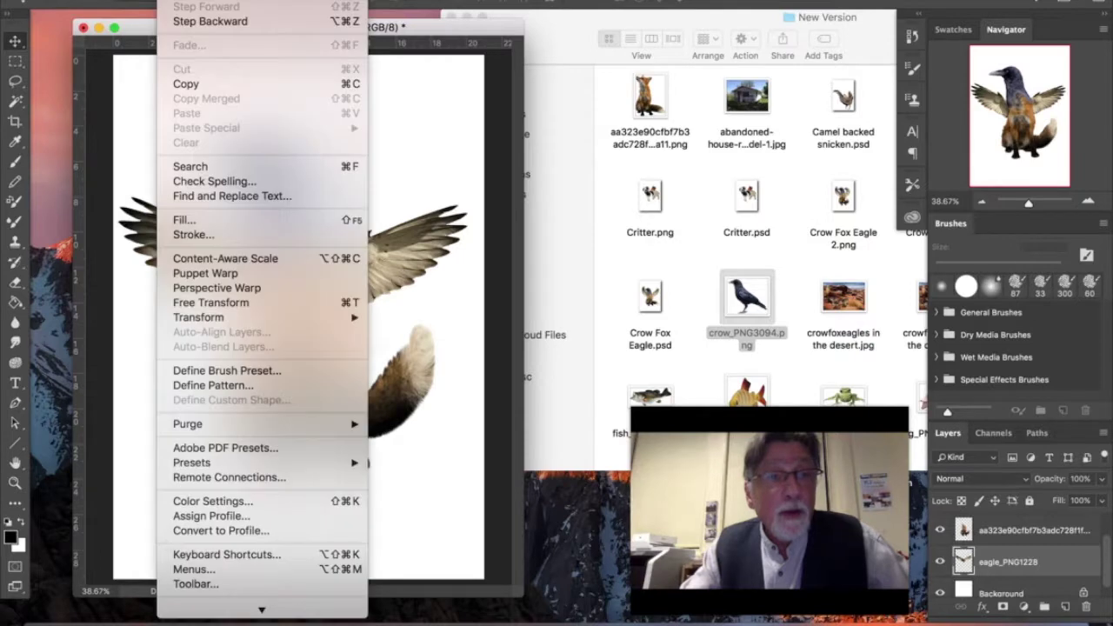
{"action": "left_click", "coordinate": [205, 273]}
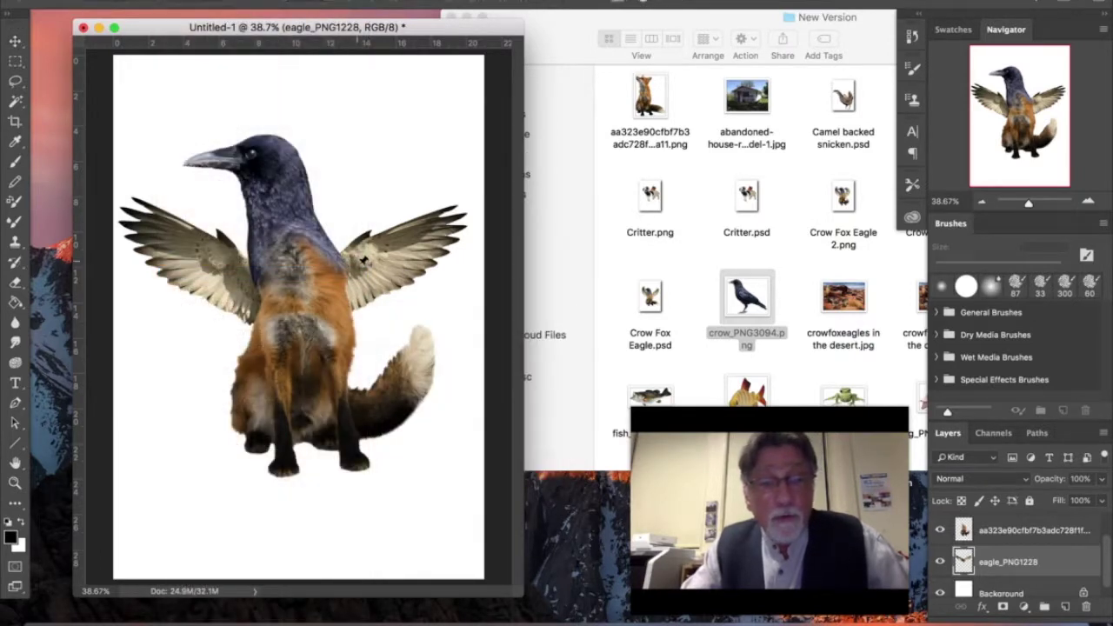
{"action": "left_click", "coordinate": [364, 279]}
{"action": "left_click", "coordinate": [366, 296]}
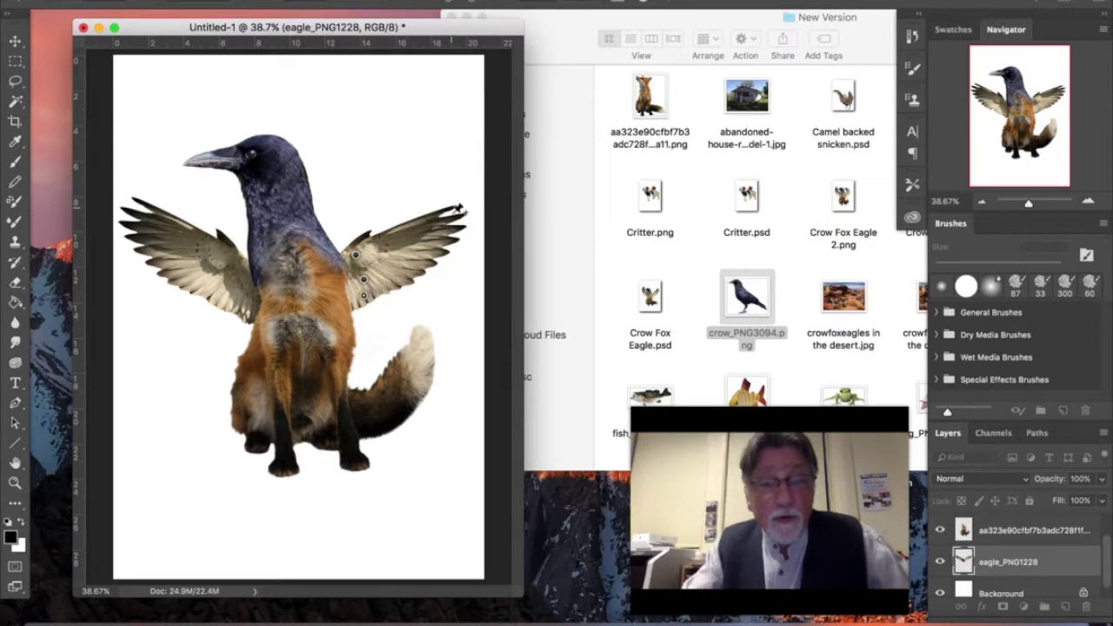
Pull the tip feathers of the right wing upward and inward so the wing stands steeply, and apply the Puppet Warp
{"action": "left_click_drag", "start_coordinate": [458, 209], "coordinate": [416, 157]}
{"action": "left_click", "coordinate": [405, 163]}
{"action": "left_click_drag", "start_coordinate": [405, 164], "coordinate": [373, 148]}
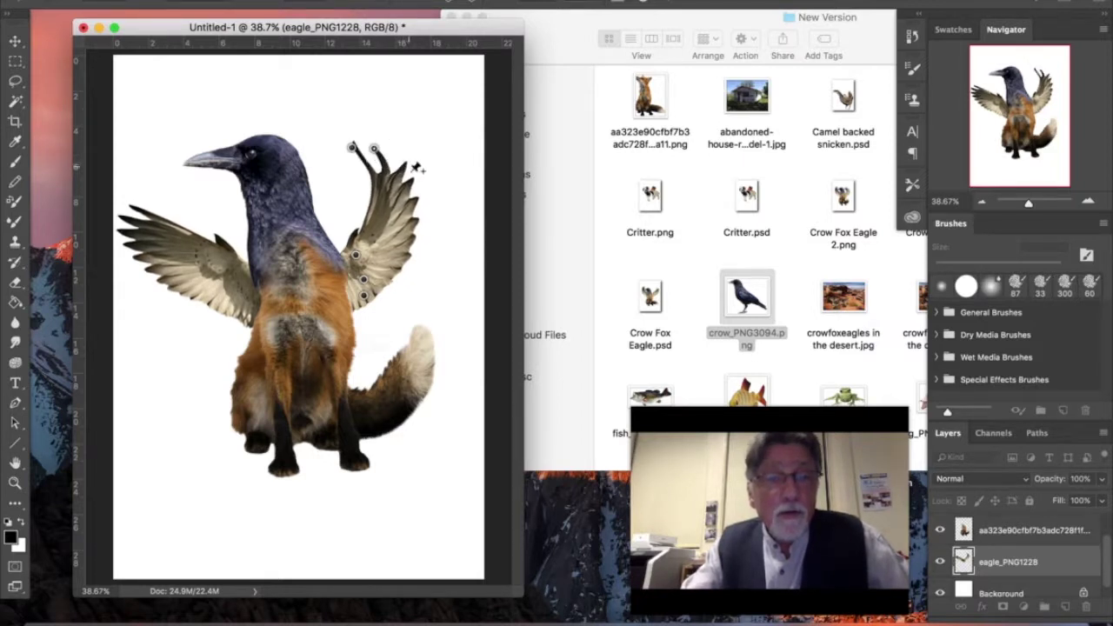
{"action": "left_click", "coordinate": [404, 165]}
{"action": "left_click_drag", "start_coordinate": [407, 175], "coordinate": [368, 141]}
{"action": "left_click", "coordinate": [15, 42]}
{"action": "left_click", "coordinate": [706, 210]}
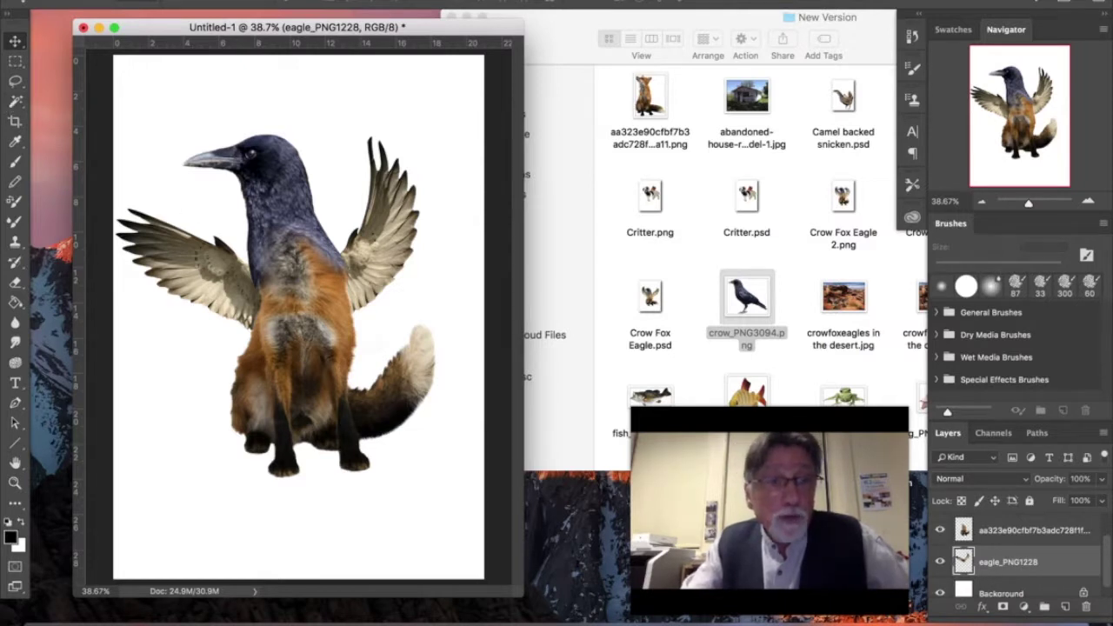
Puppet Warp the left wing on the eagle layer, pinning its base and raising its tip feathers upward and inward, and apply it
{"action": "left_click", "coordinate": [179, 0]}
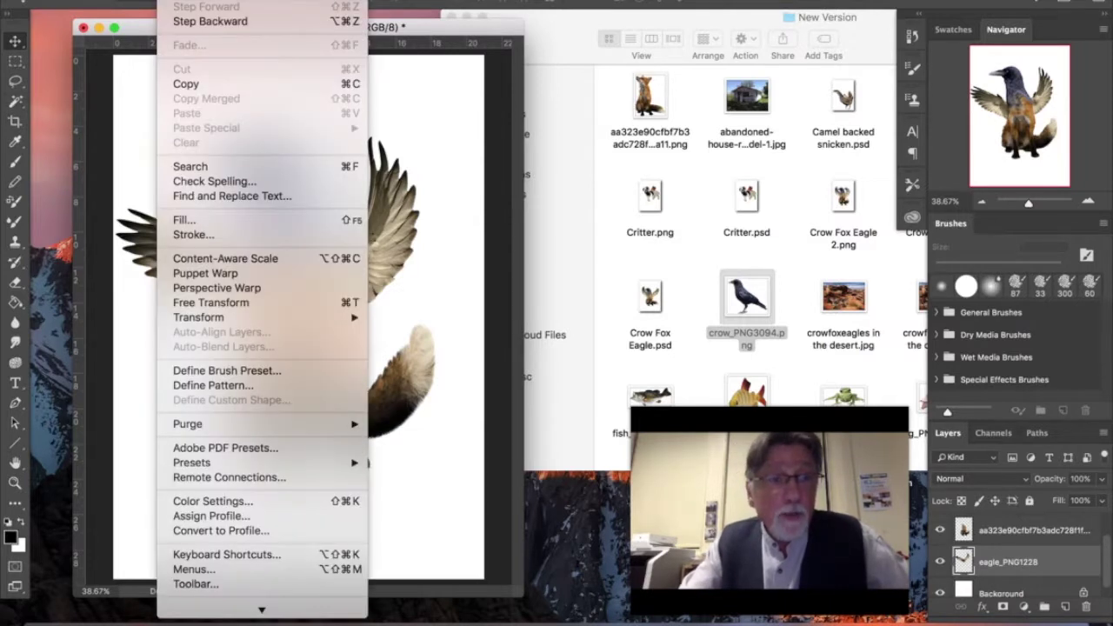
{"action": "left_click", "coordinate": [209, 273]}
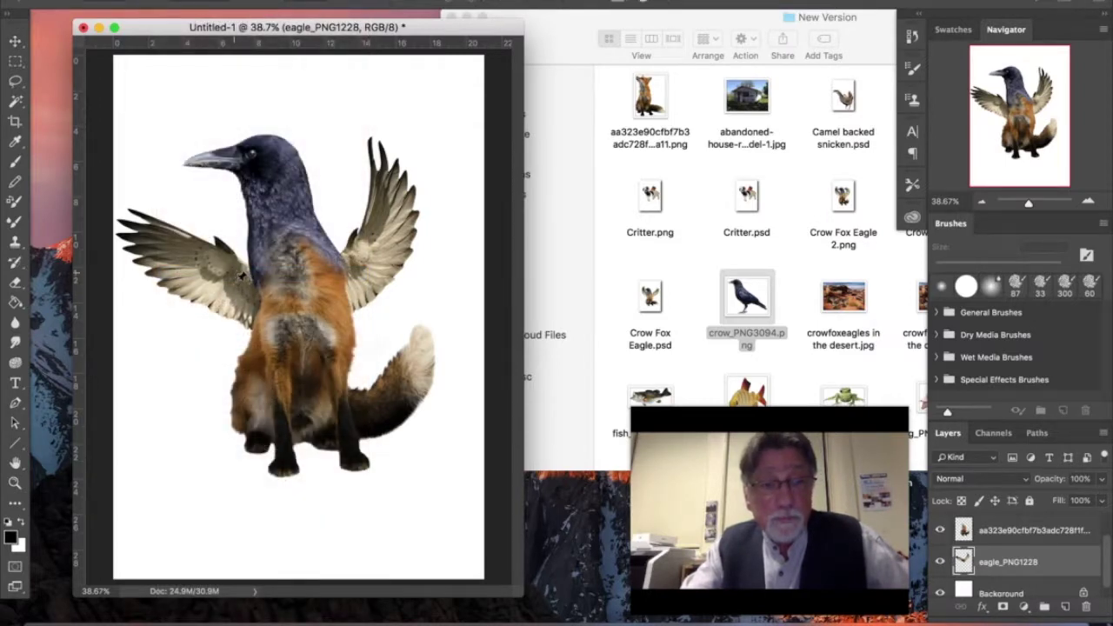
{"action": "left_click", "coordinate": [233, 272]}
{"action": "left_click", "coordinate": [233, 285]}
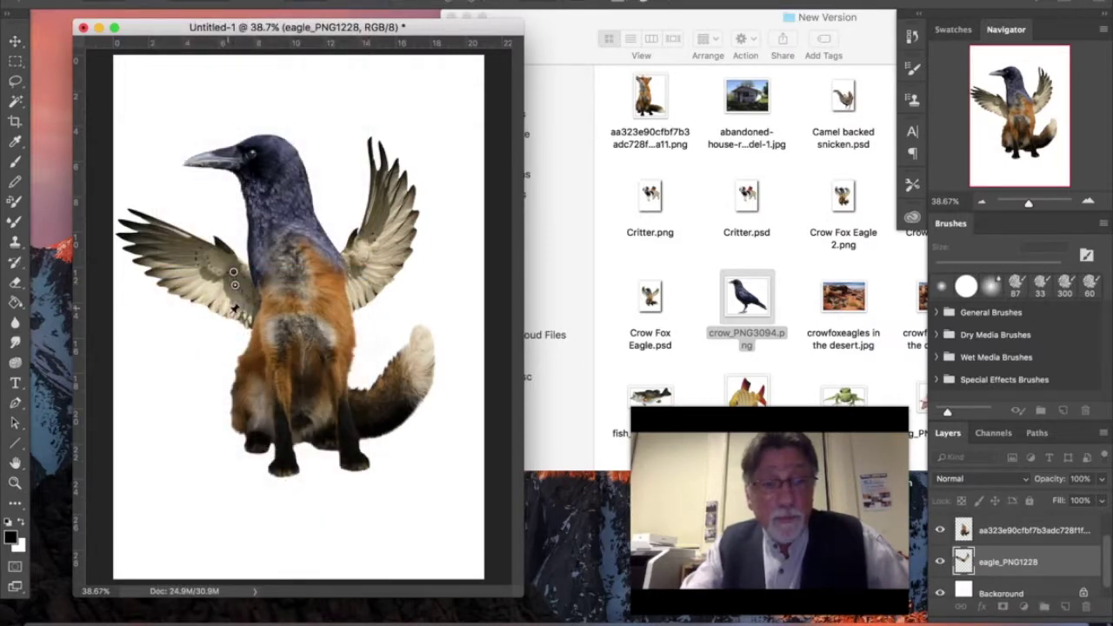
{"action": "left_click_drag", "start_coordinate": [144, 216], "coordinate": [163, 198]}
{"action": "left_click", "coordinate": [154, 201]}
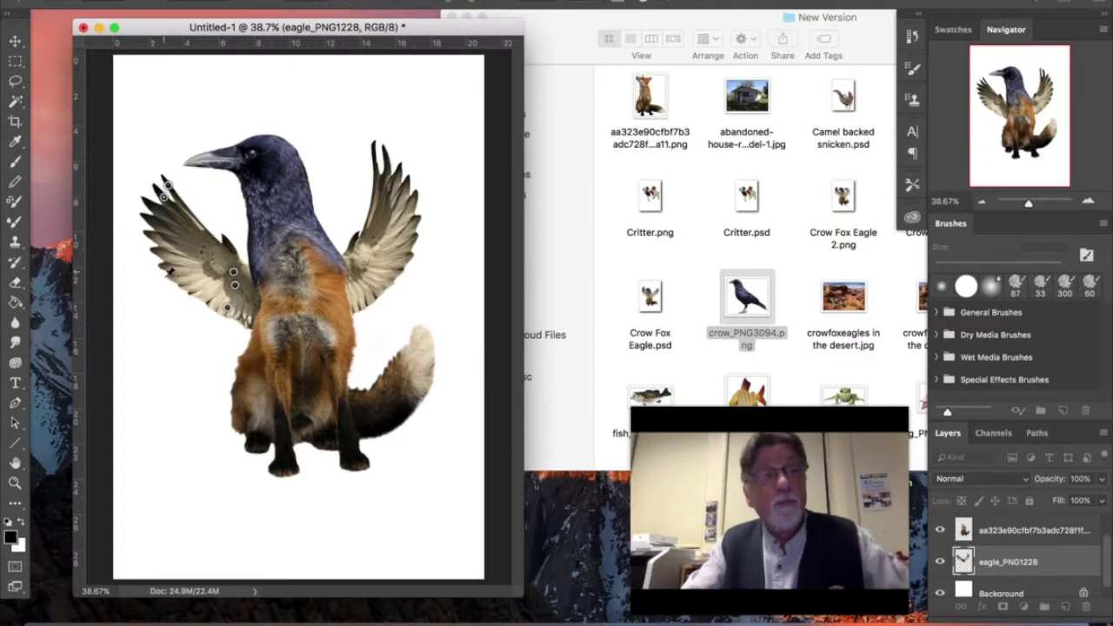
{"action": "left_click", "coordinate": [15, 41]}
{"action": "left_click", "coordinate": [687, 208]}
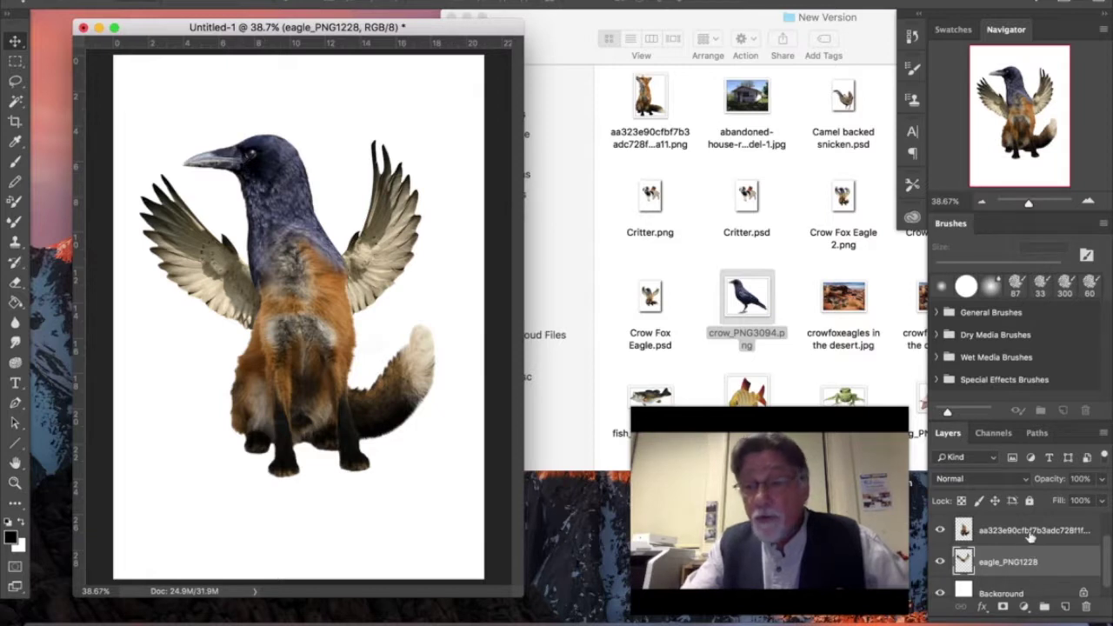
Start Puppet Warp on the crow_PNG3094 layer and pin the lower neck, the breast edges and the throat
{"action": "scroll", "coordinate": [1109, 574], "scroll_direction": "up", "scroll_amount": 2}
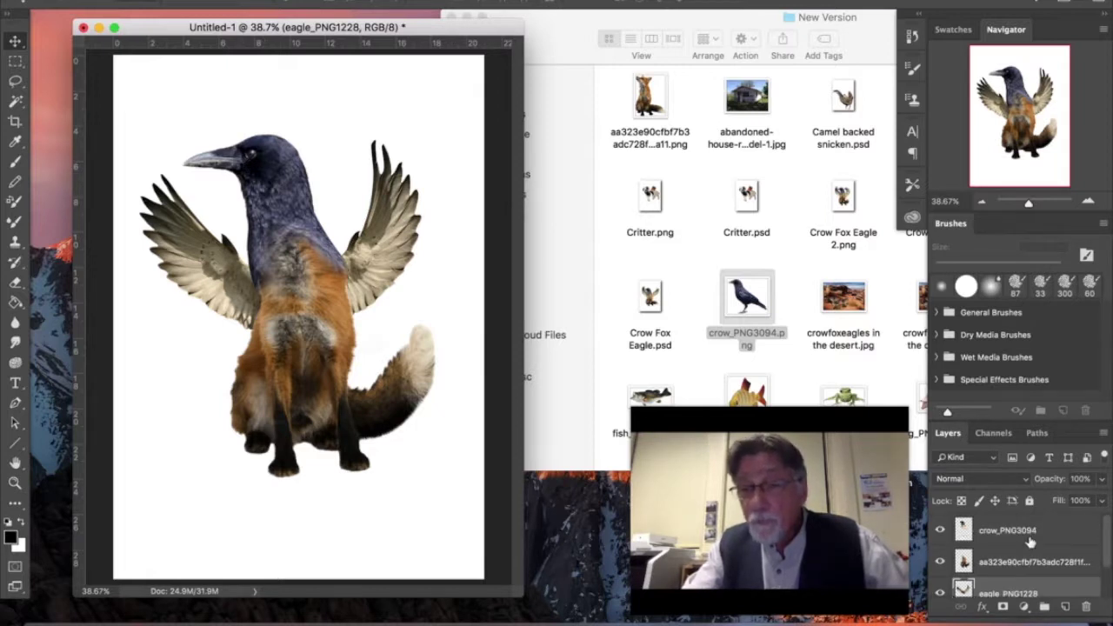
{"action": "left_click", "coordinate": [1030, 540]}
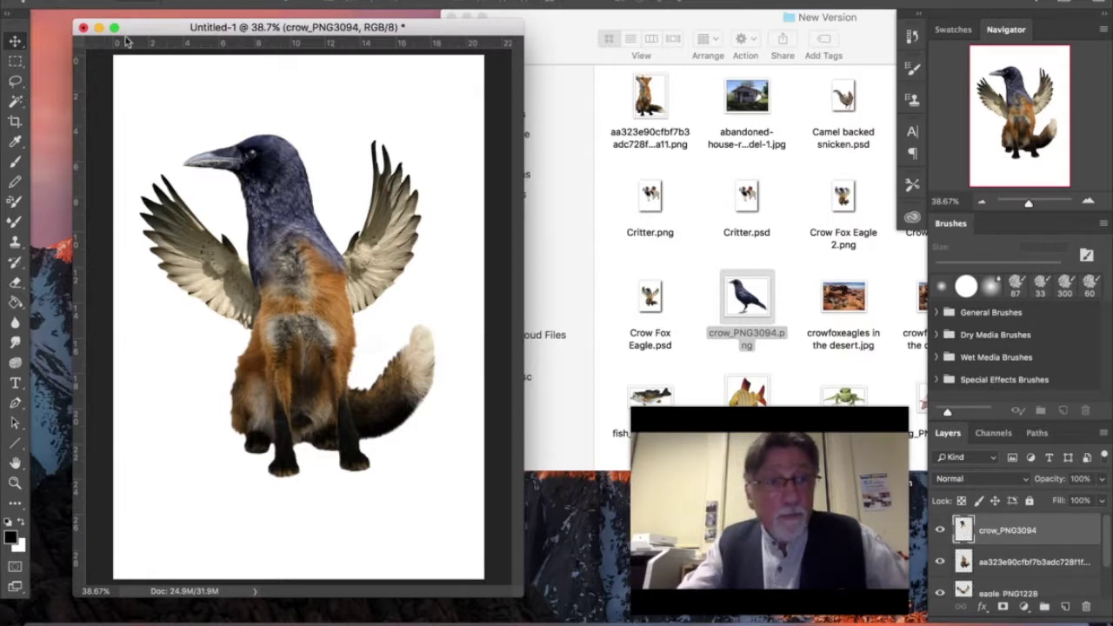
{"action": "left_click", "coordinate": [169, 2]}
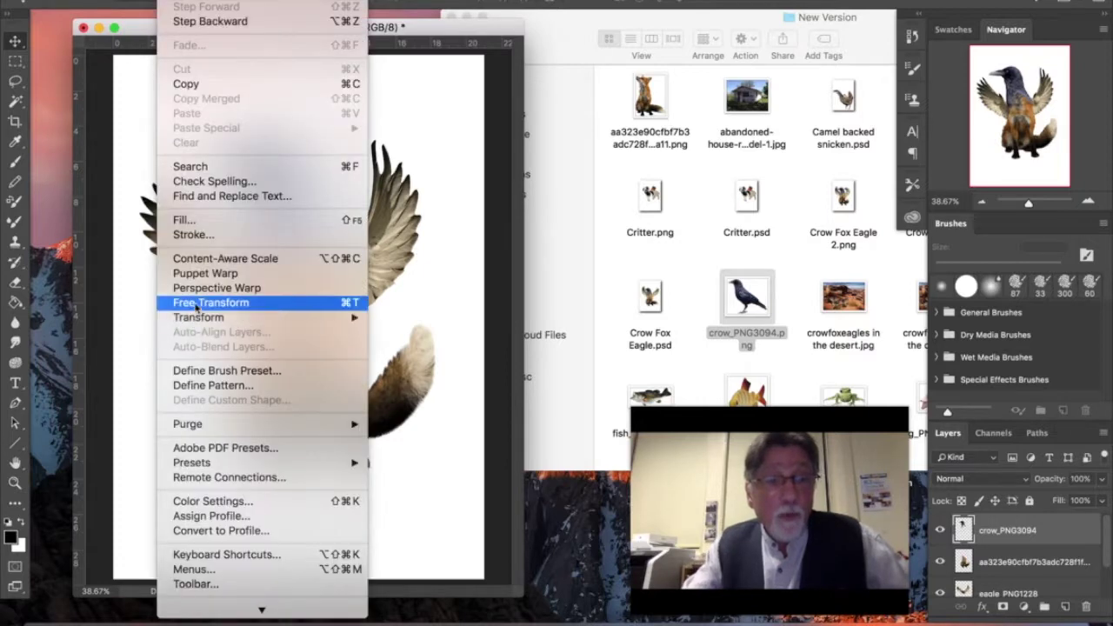
{"action": "left_click", "coordinate": [259, 274]}
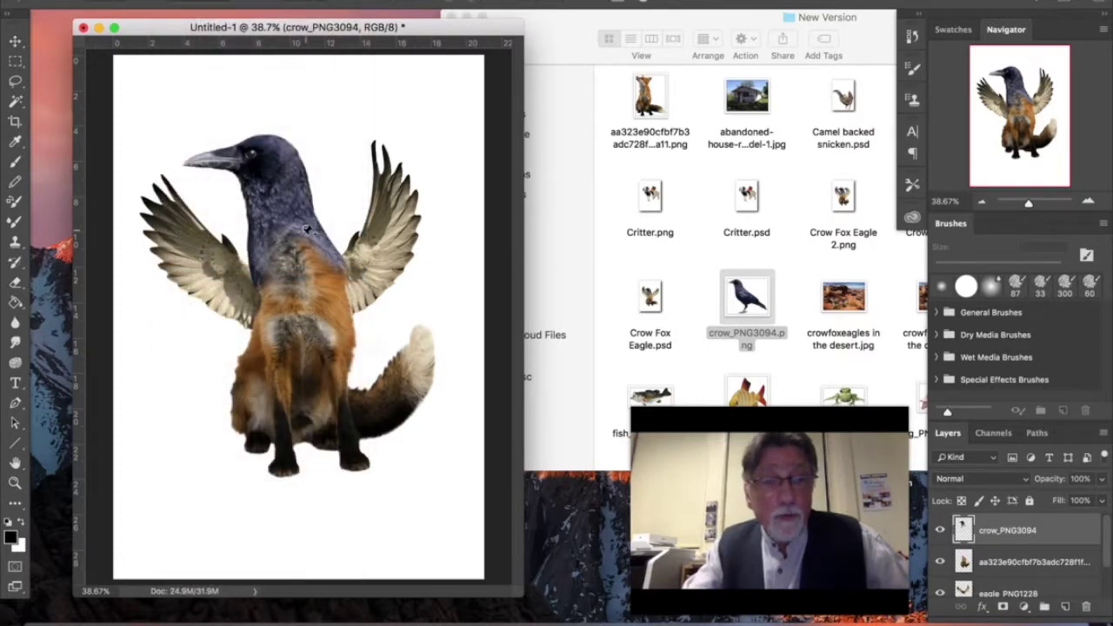
{"action": "left_click", "coordinate": [306, 227]}
{"action": "left_click", "coordinate": [285, 233]}
{"action": "left_click", "coordinate": [265, 252]}
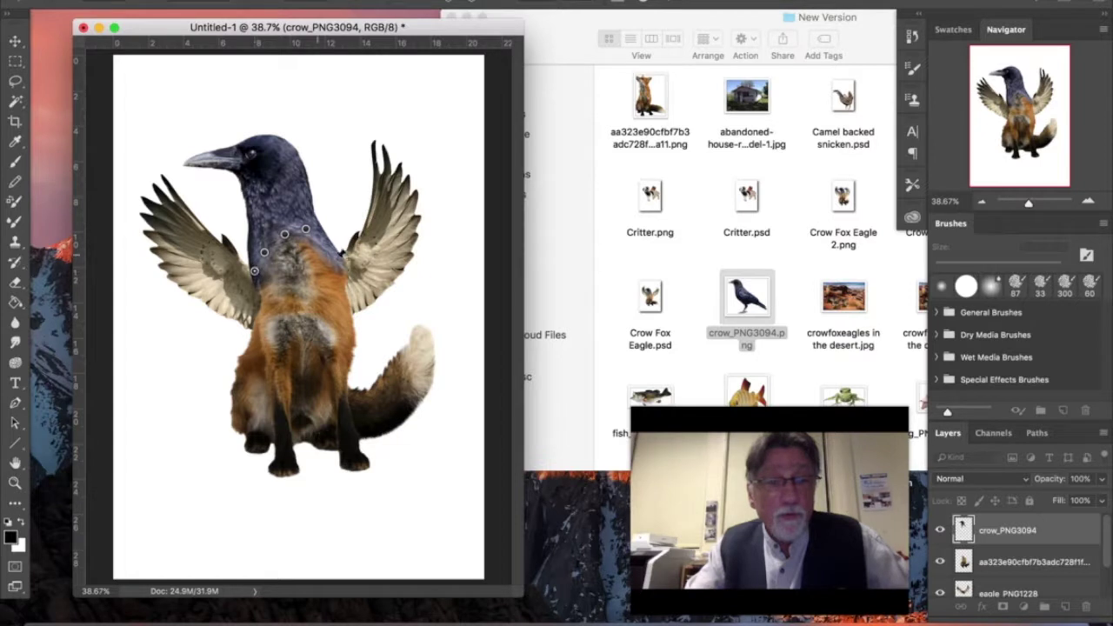
{"action": "left_click", "coordinate": [331, 253]}
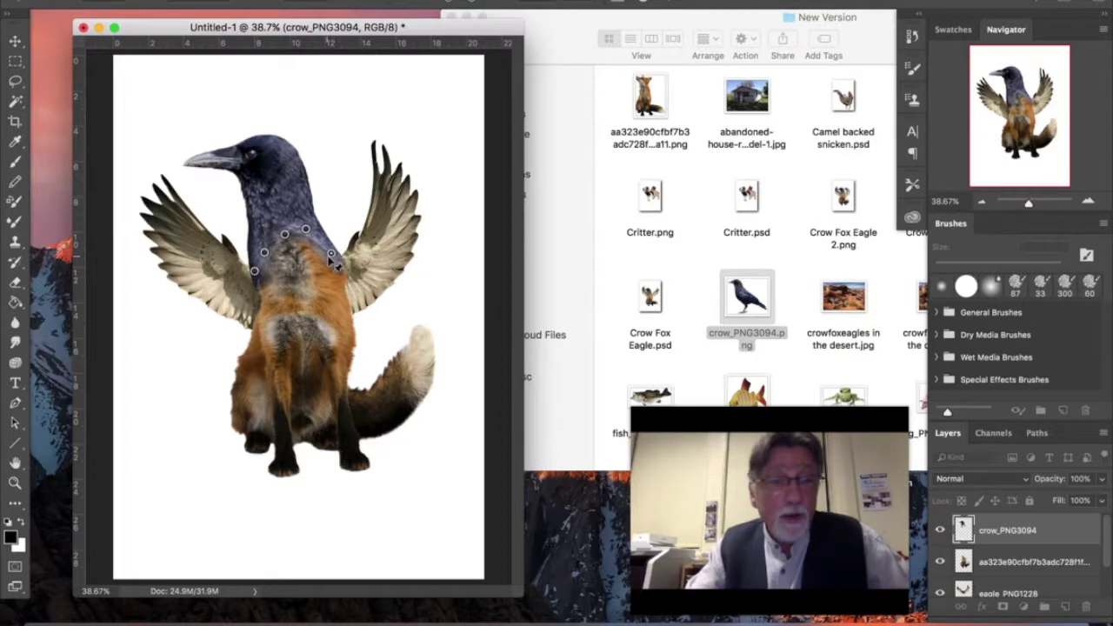
{"action": "left_click", "coordinate": [275, 189]}
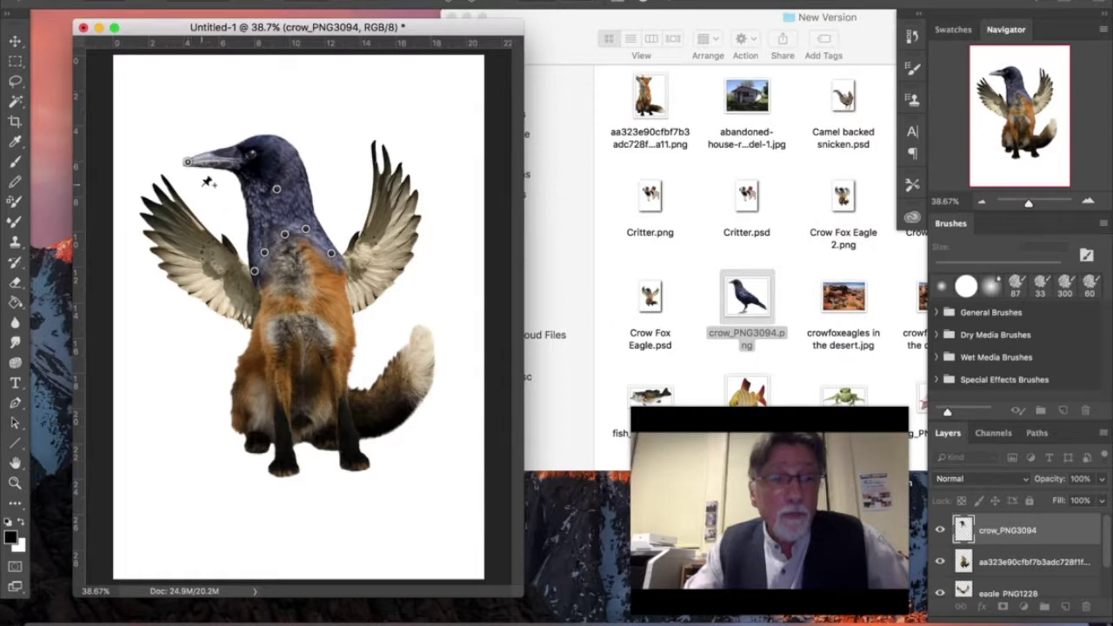
Try bending the crow's beak tip downward with Puppet Warp, and leave the warp without applying it
{"action": "left_click_drag", "start_coordinate": [189, 165], "coordinate": [194, 195]}
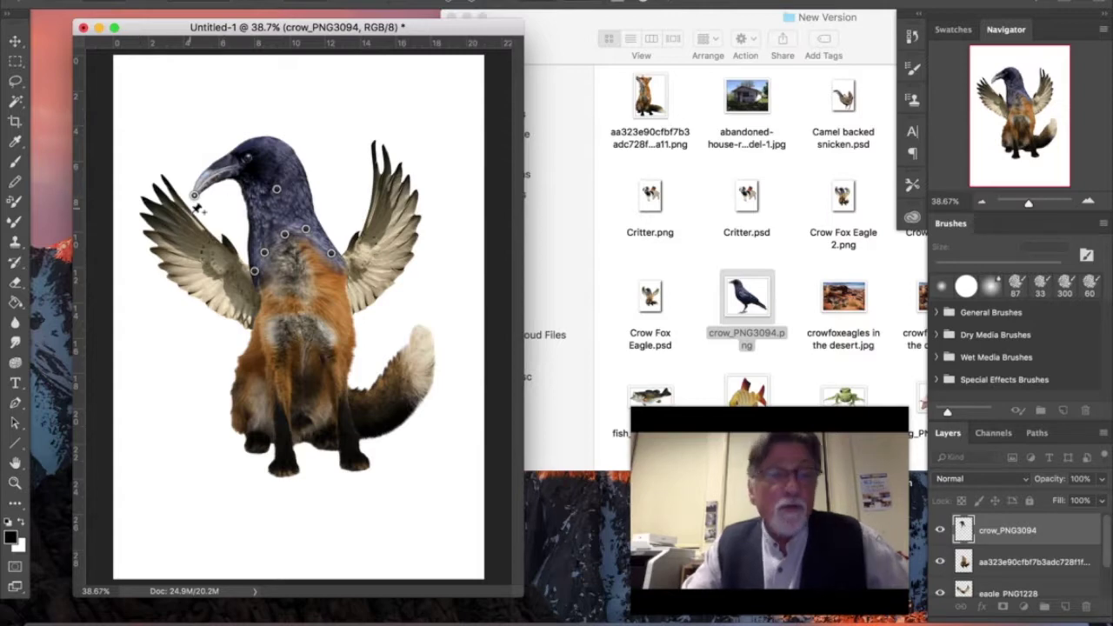
{"action": "left_click", "coordinate": [174, 0]}
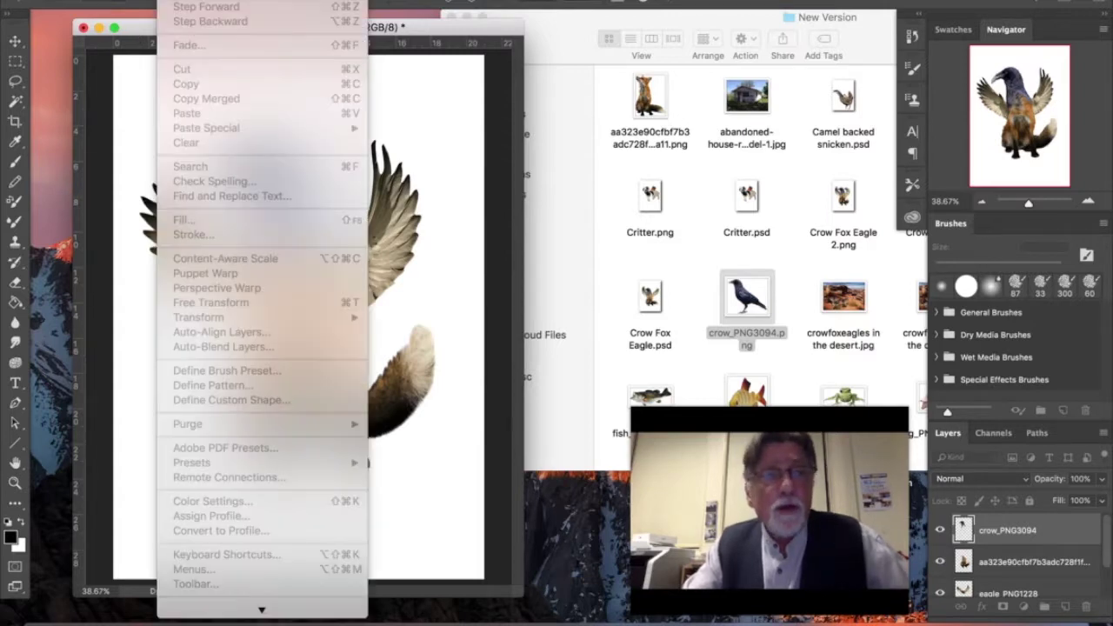
{"action": "mouse_move", "coordinate": [139, 0]}
{"action": "left_click", "coordinate": [15, 52]}
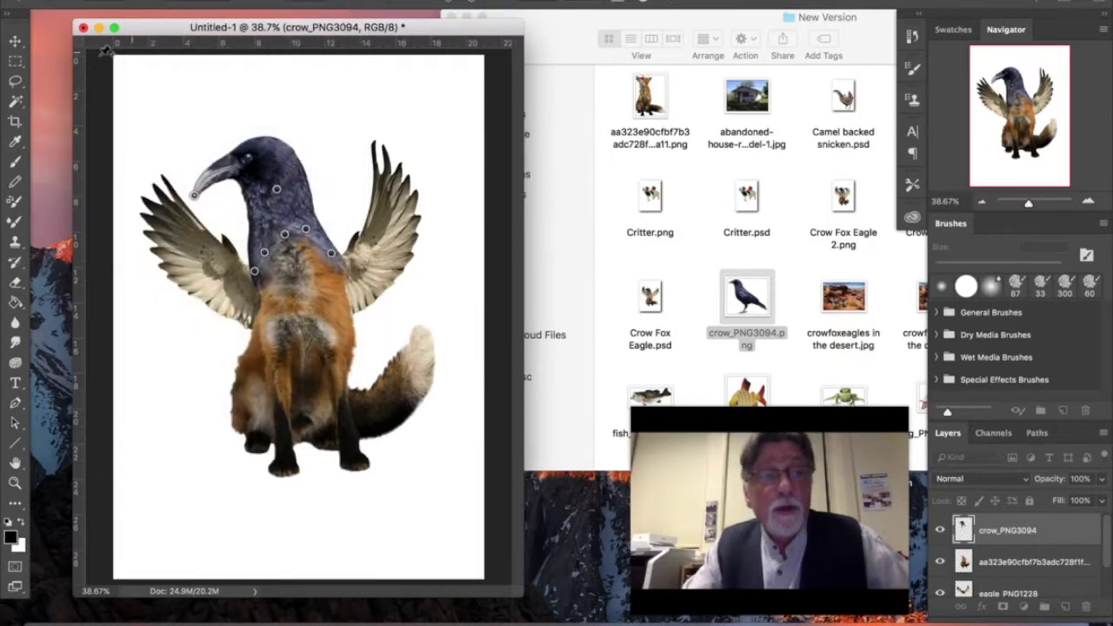
{"action": "left_click", "coordinate": [16, 42]}
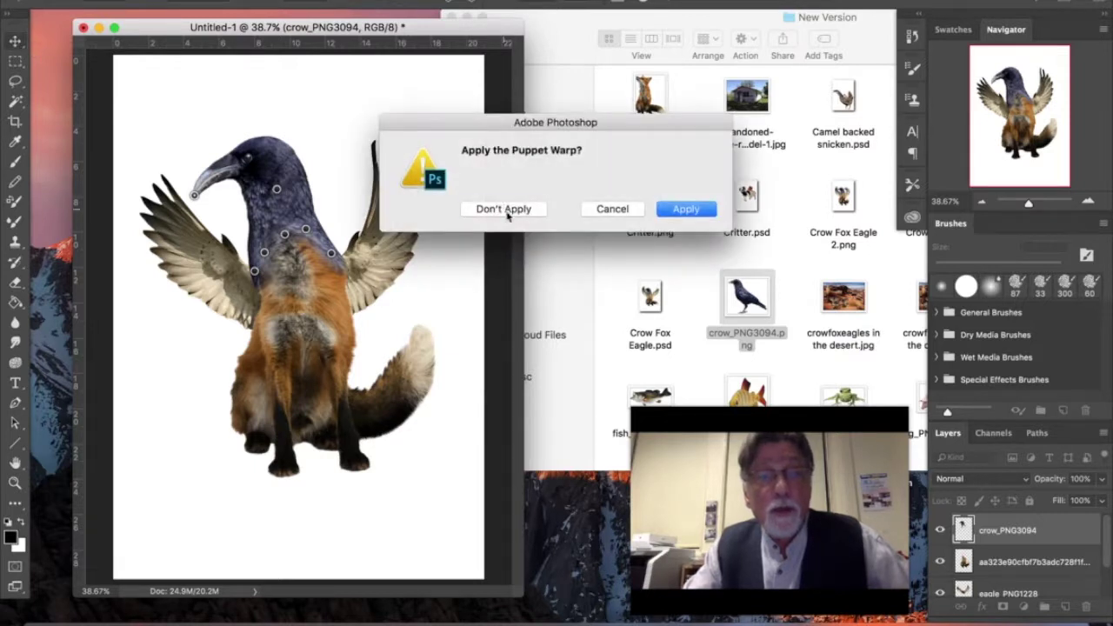
{"action": "left_click", "coordinate": [506, 213]}
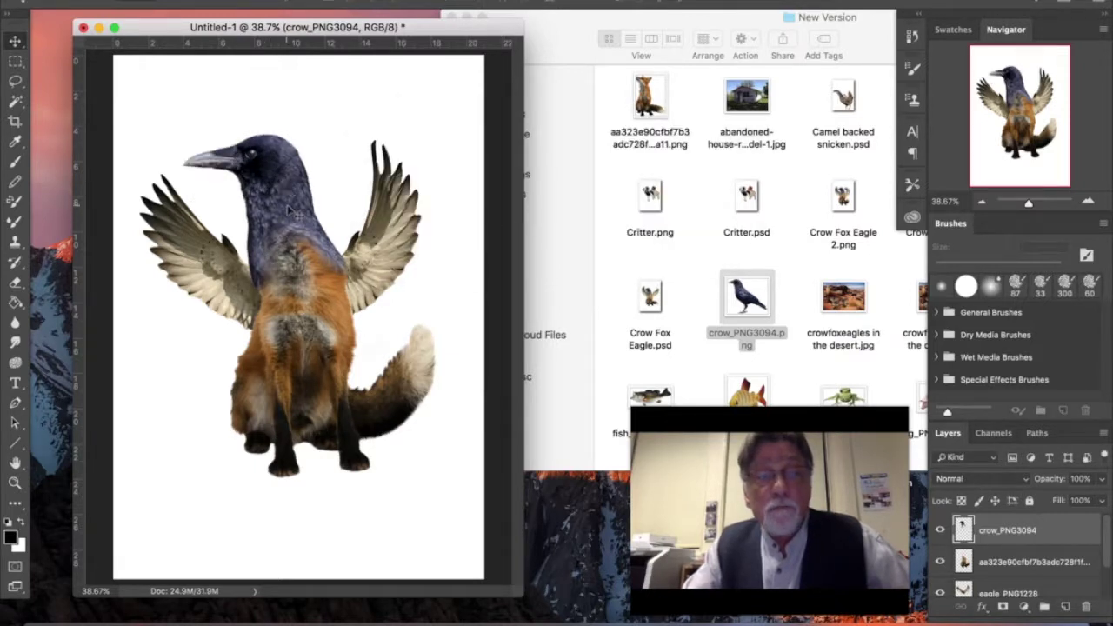
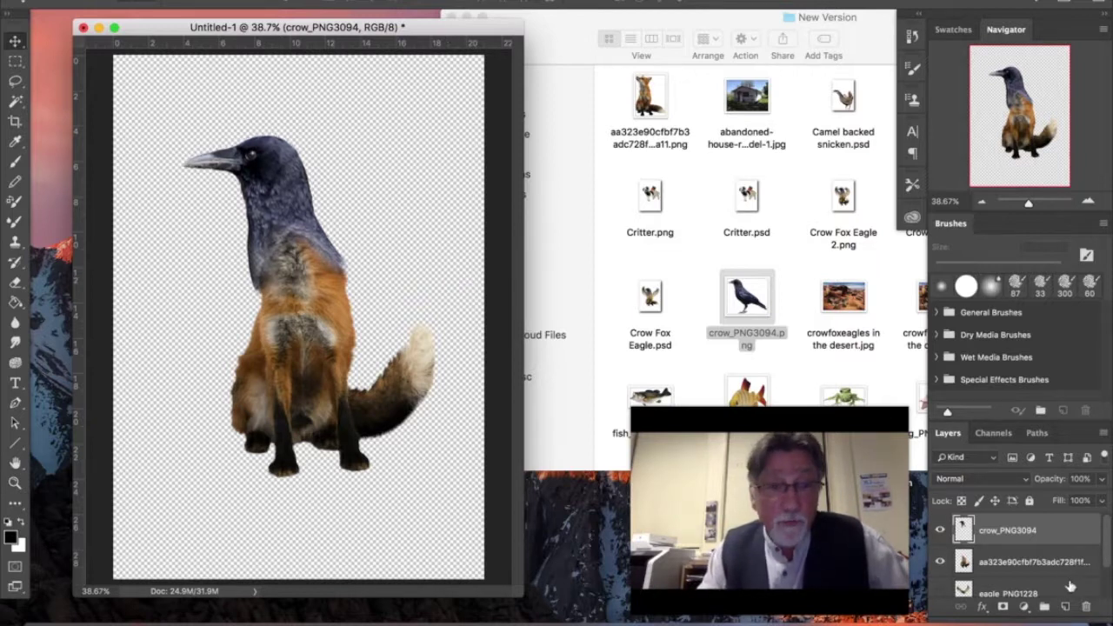
Make the hidden eagle_PNG1228 layer and the white Background layer visible again
{"action": "left_click", "coordinate": [15, 42]}
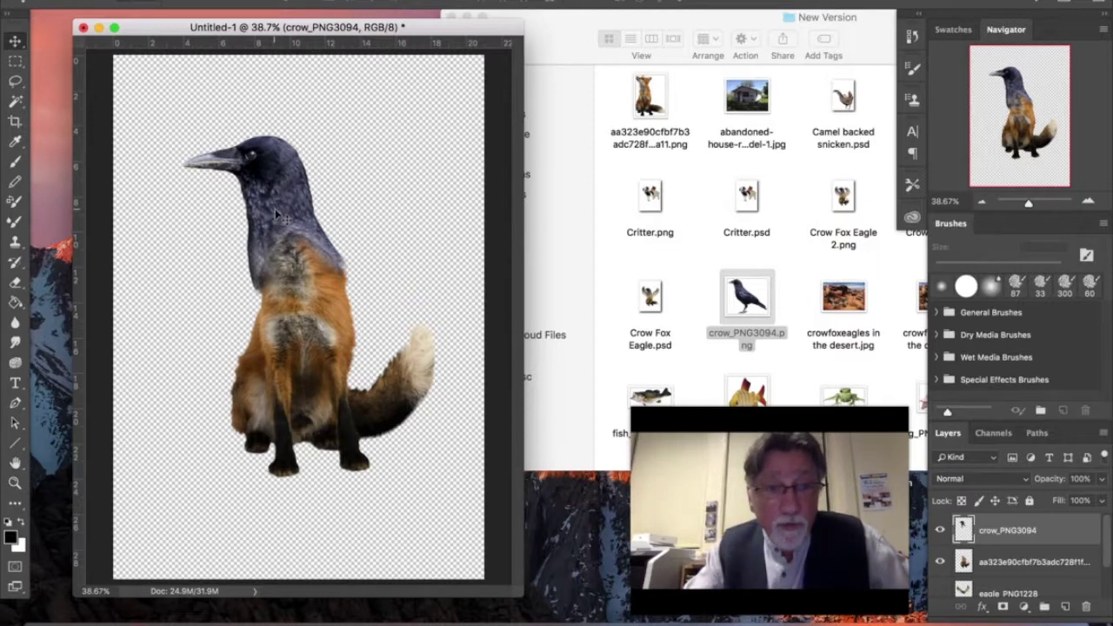
{"action": "left_click_drag", "start_coordinate": [276, 214], "coordinate": [275, 218]}
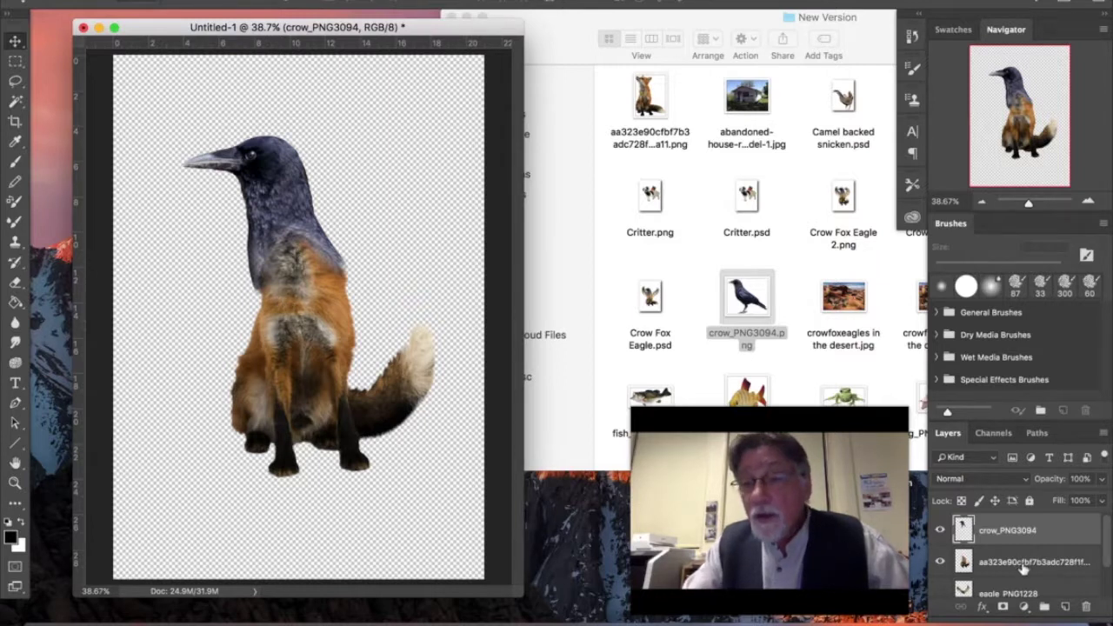
{"action": "left_click", "coordinate": [941, 593]}
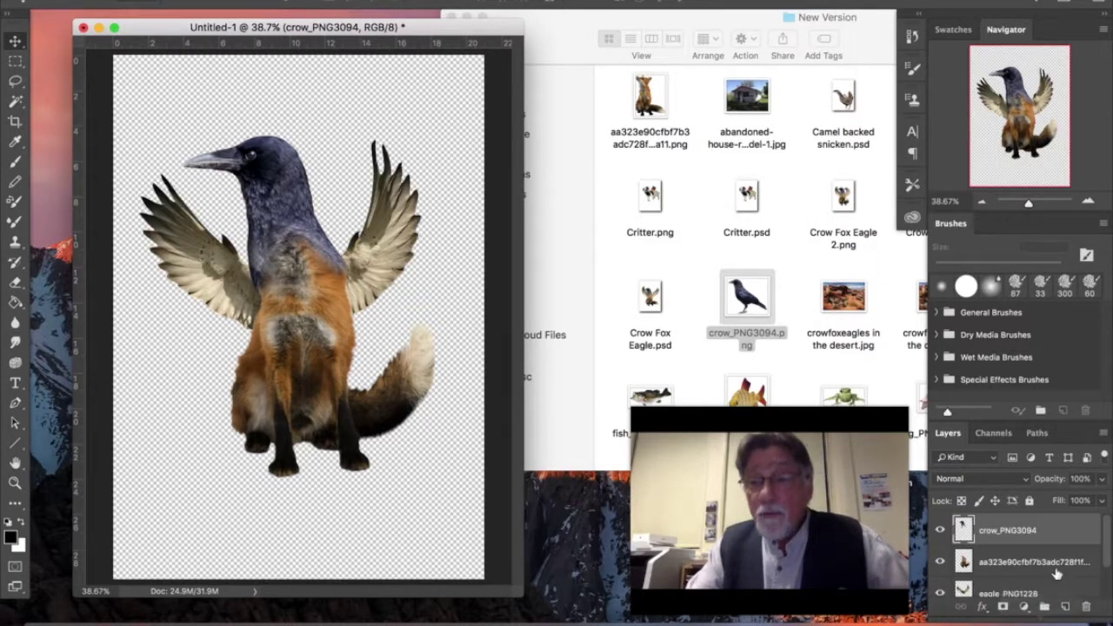
{"action": "scroll", "coordinate": [943, 591], "scroll_direction": "down", "scroll_amount": 1}
{"action": "left_click", "coordinate": [940, 582]}
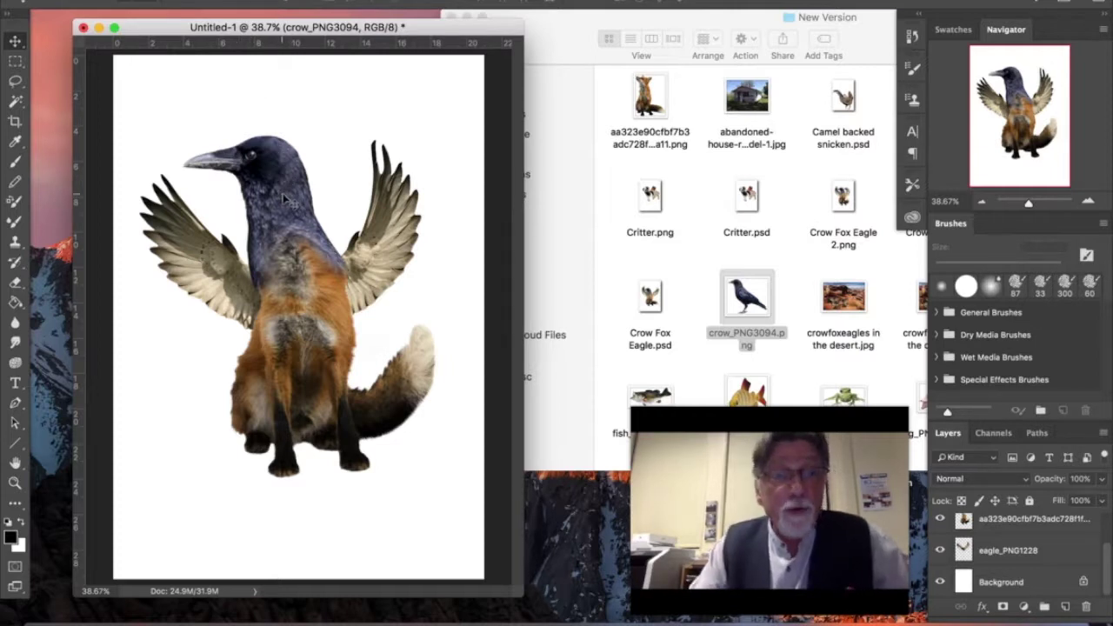
Open crowfoxeagles in the desert.jpg to view the example composite of the creatures in a desert scene, and close it
{"action": "left_click_drag", "start_coordinate": [844, 298], "coordinate": [1005, 617]}
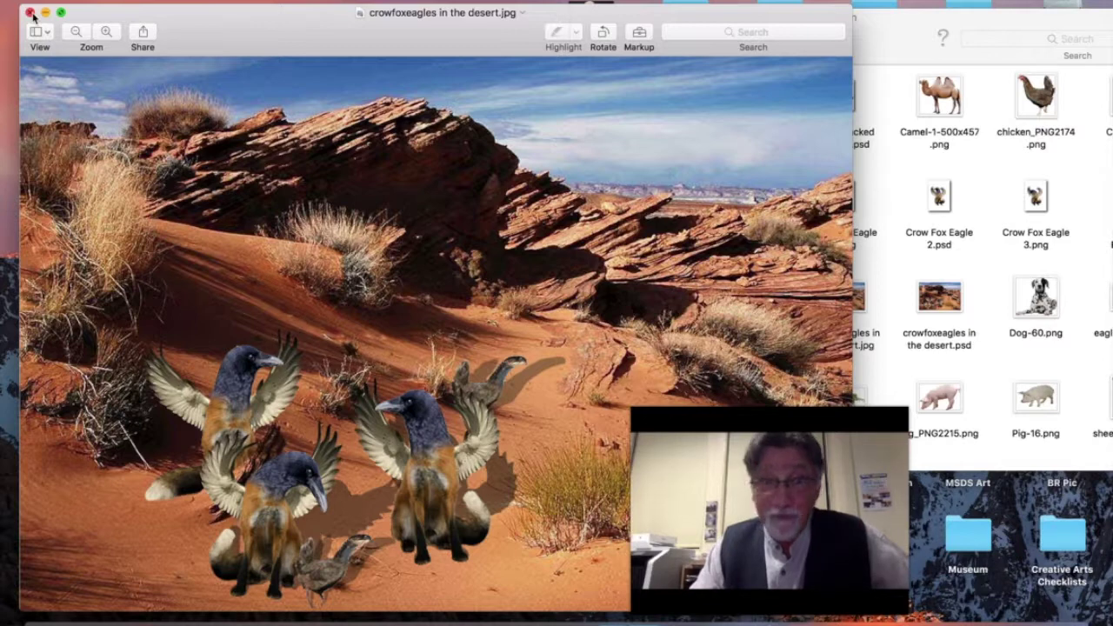
{"action": "left_click", "coordinate": [30, 12]}
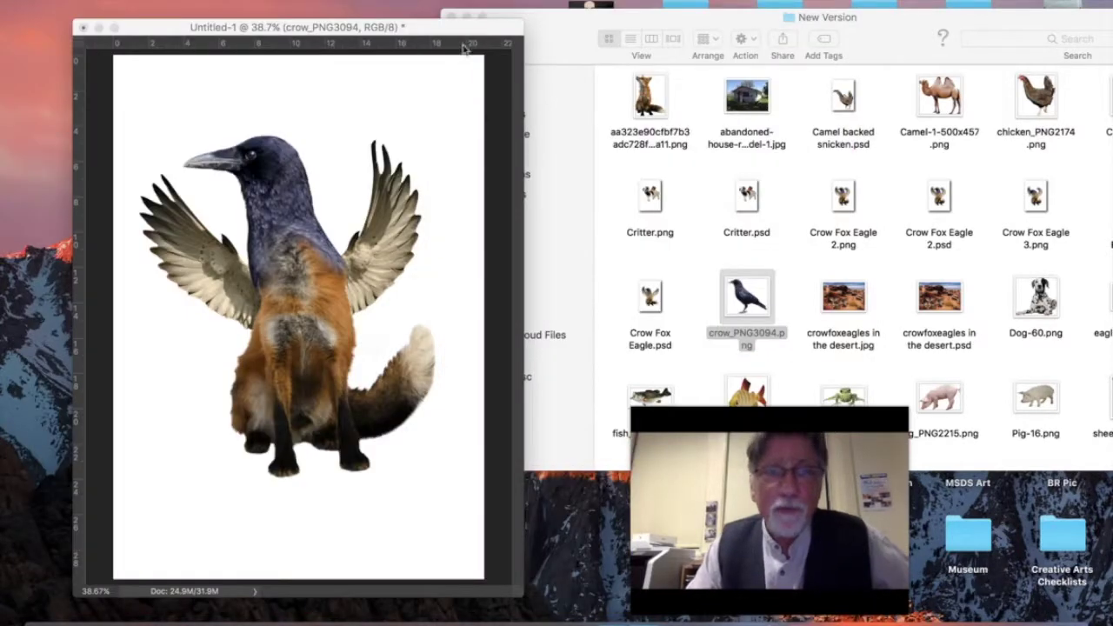